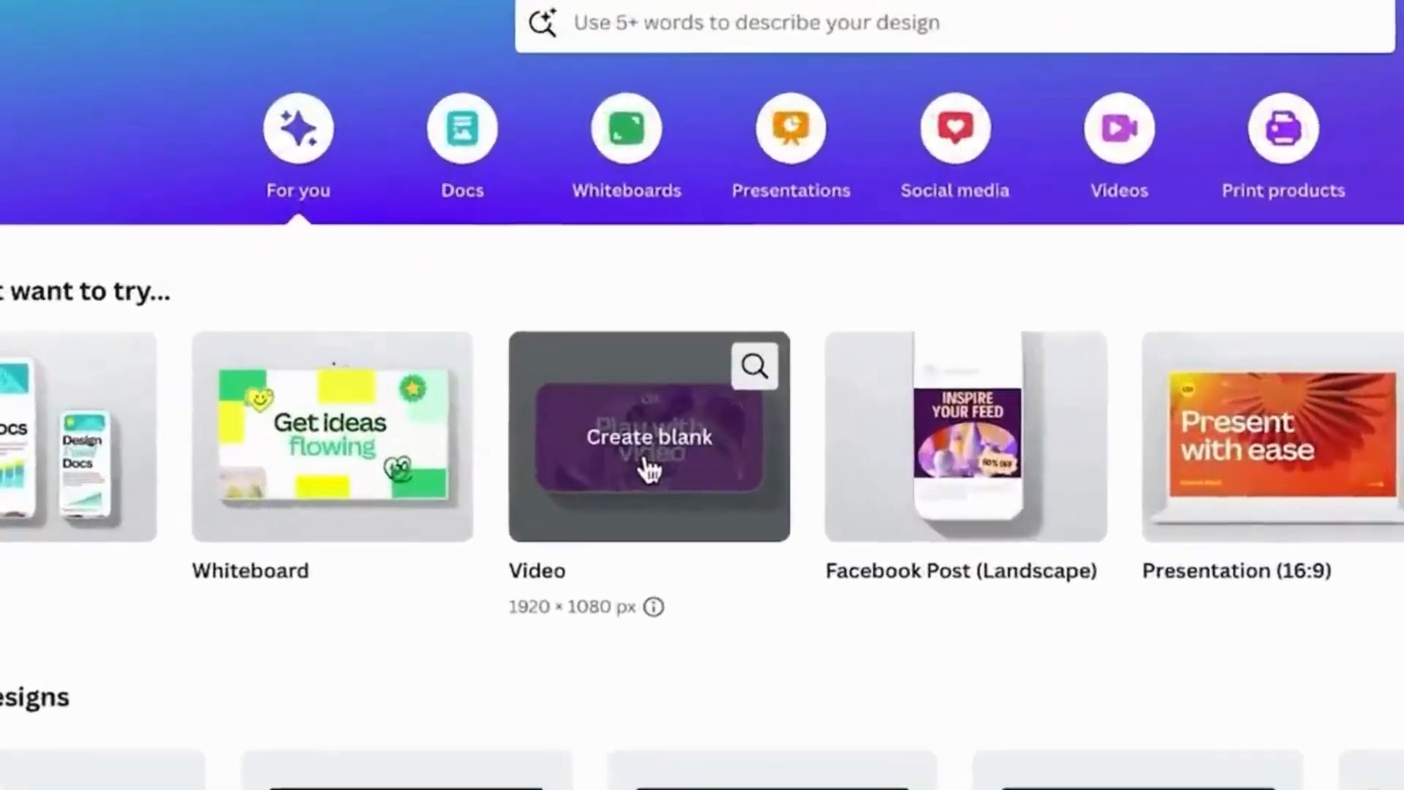
# - Create a blank 1920 × 1080 px video and search the elements for "egypt"
pyautogui.click(624, 458)
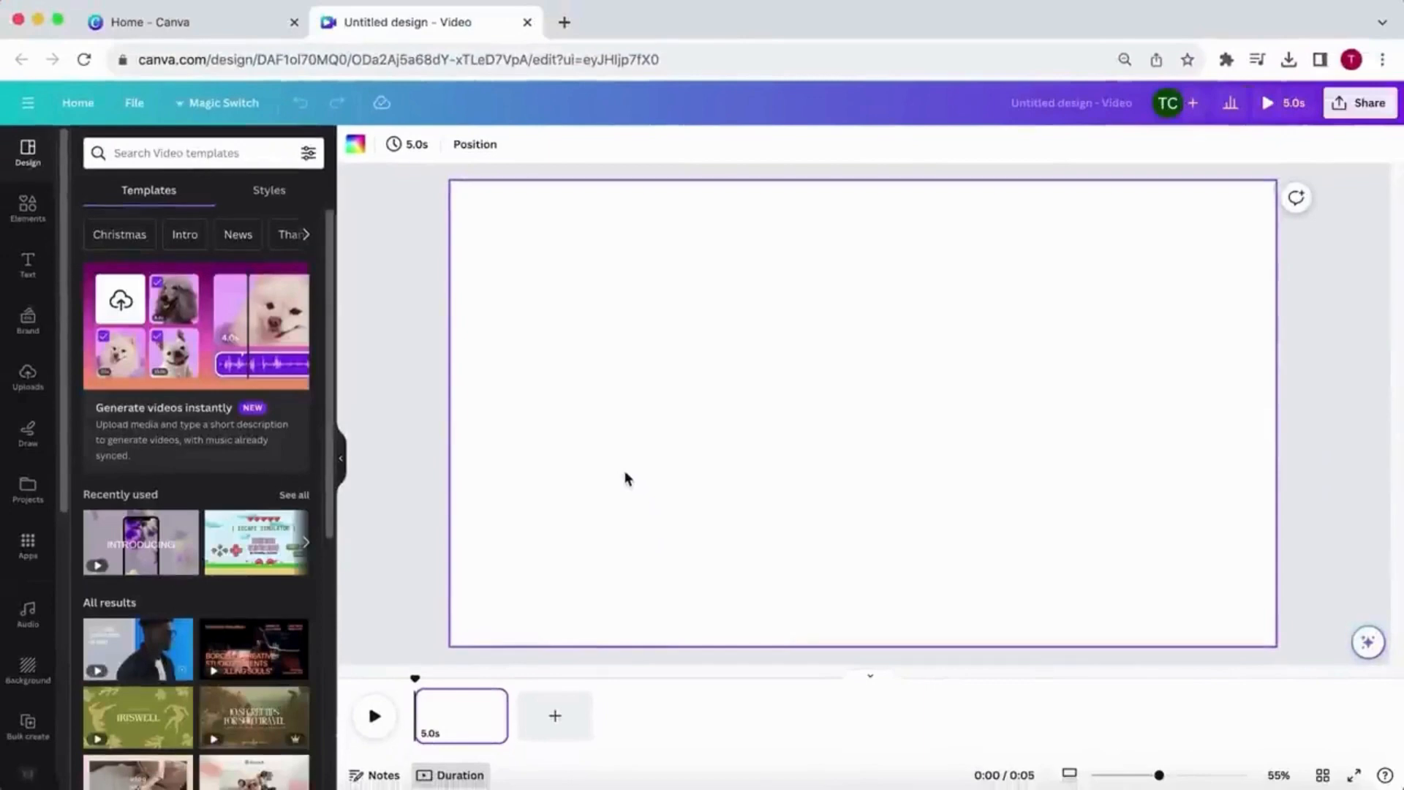
pyautogui.click(18, 211)
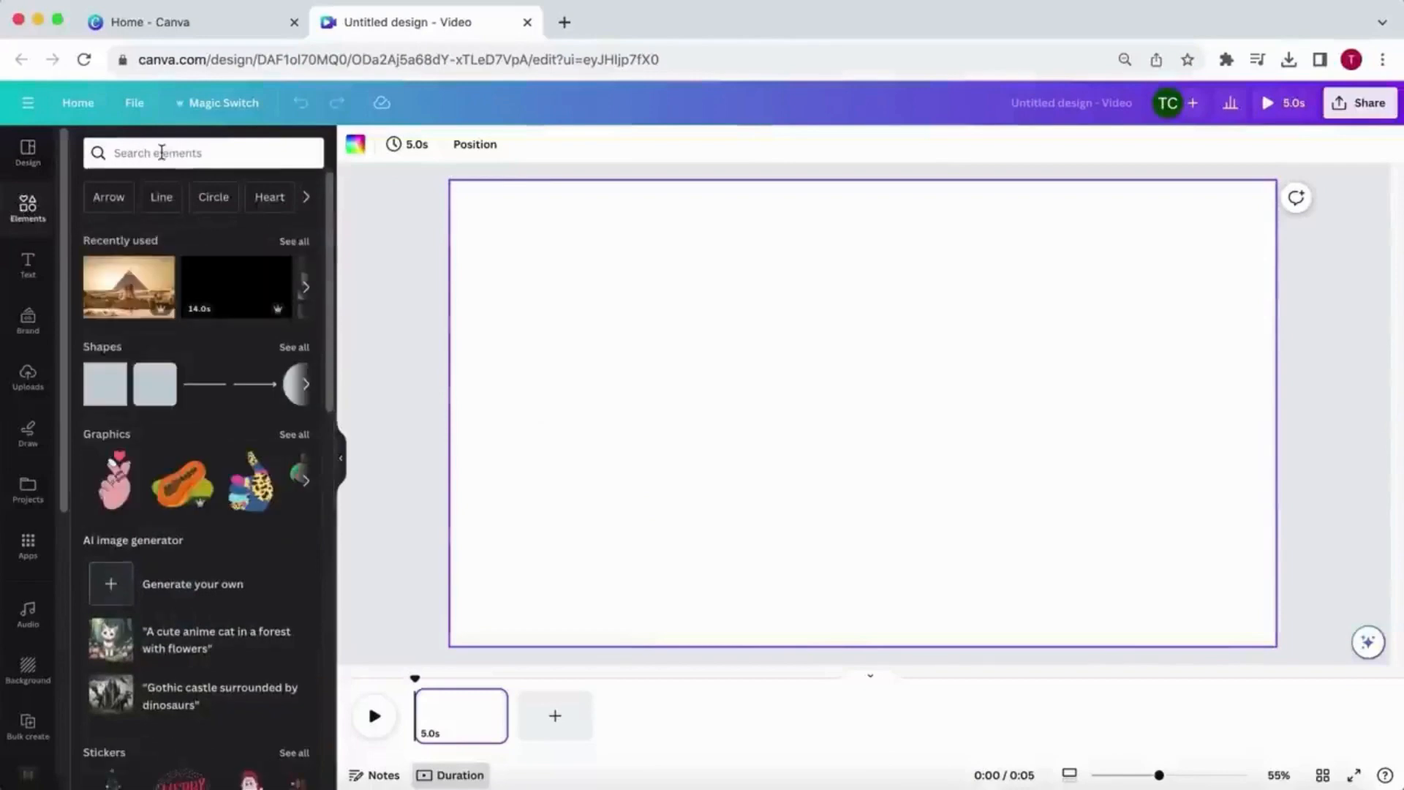
pyautogui.click(162, 152)
pyautogui.write('egypt')
pyautogui.press('Return')
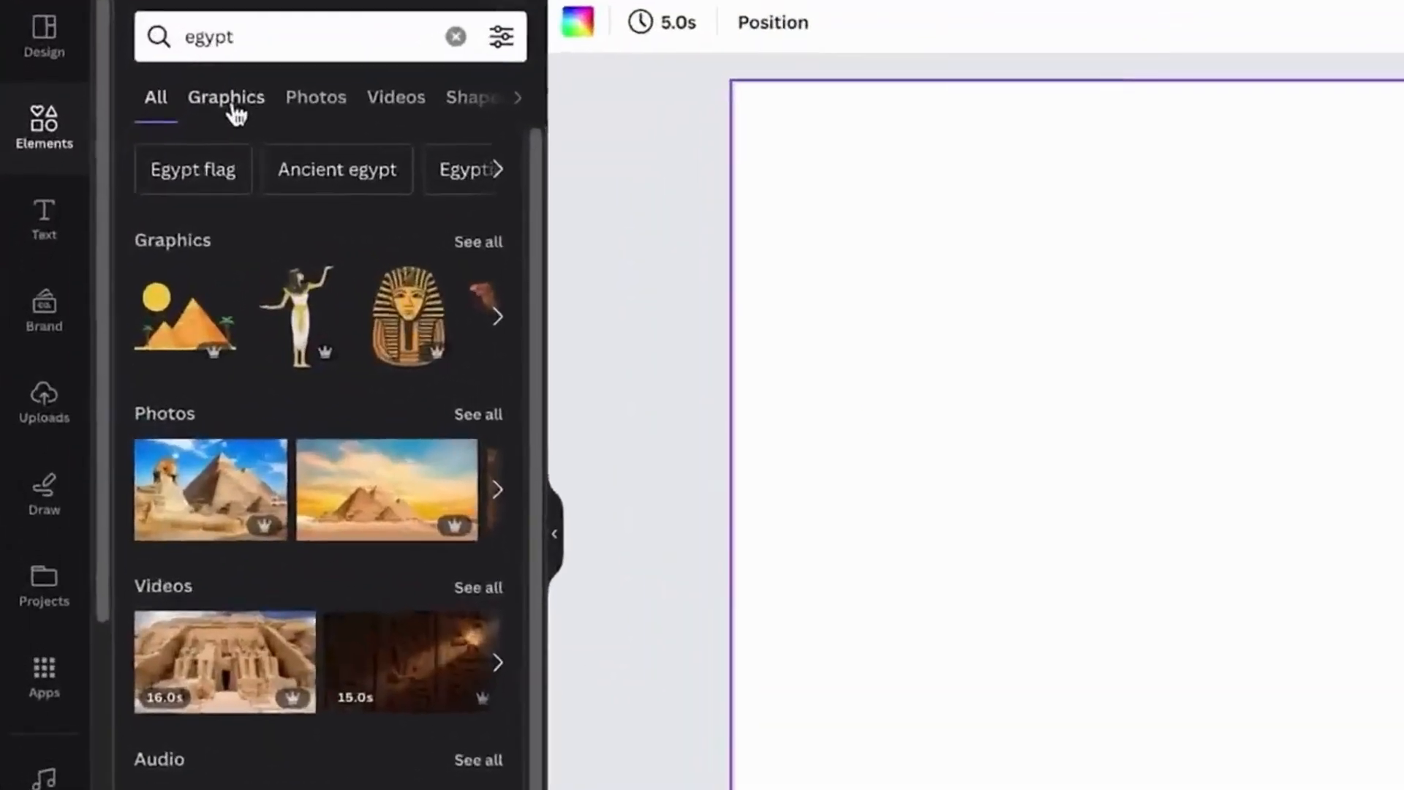
# - Browse the Egypt photos and videos, the text styles and the other design resources available in the editor
pyautogui.click(232, 106)
pyautogui.click(297, 103)
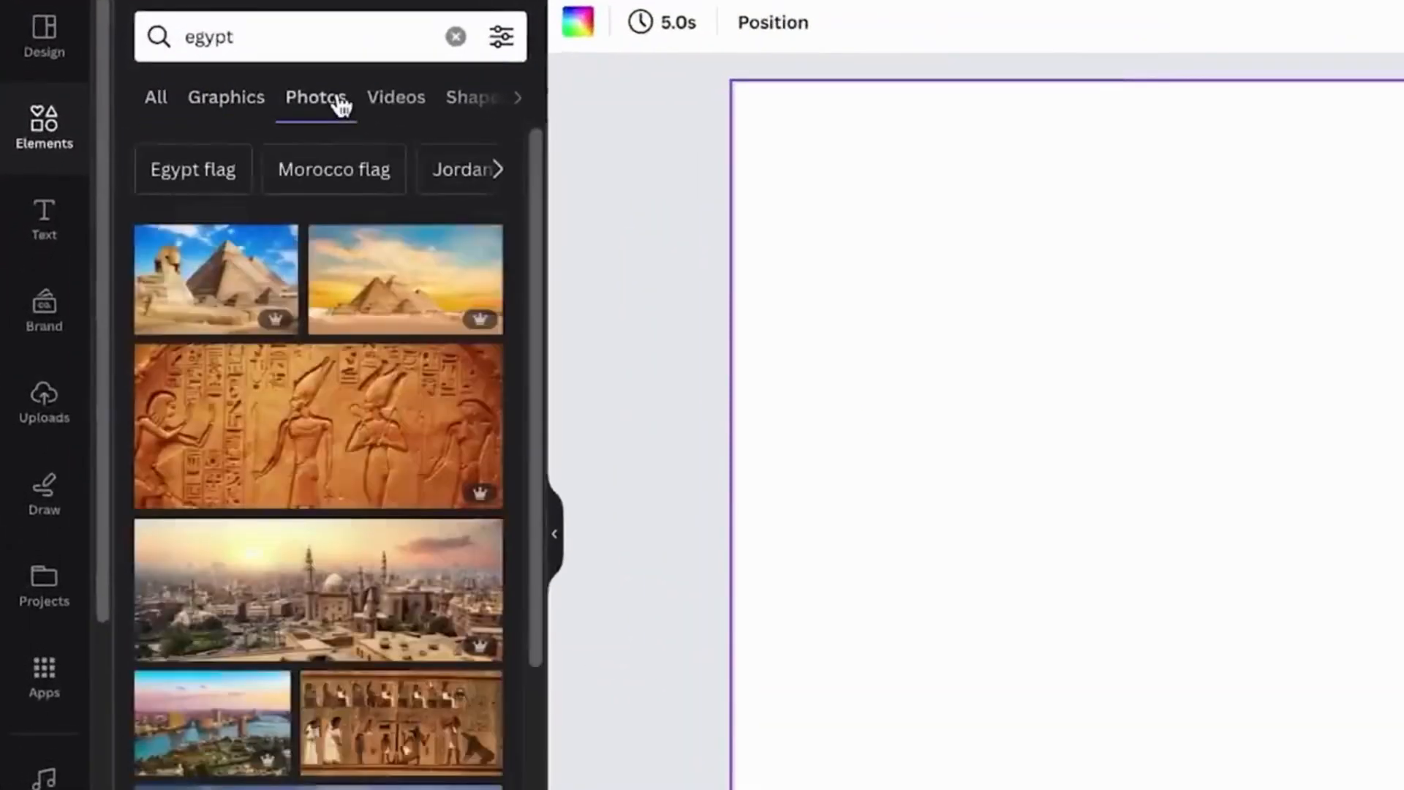
pyautogui.click(396, 103)
pyautogui.click(57, 232)
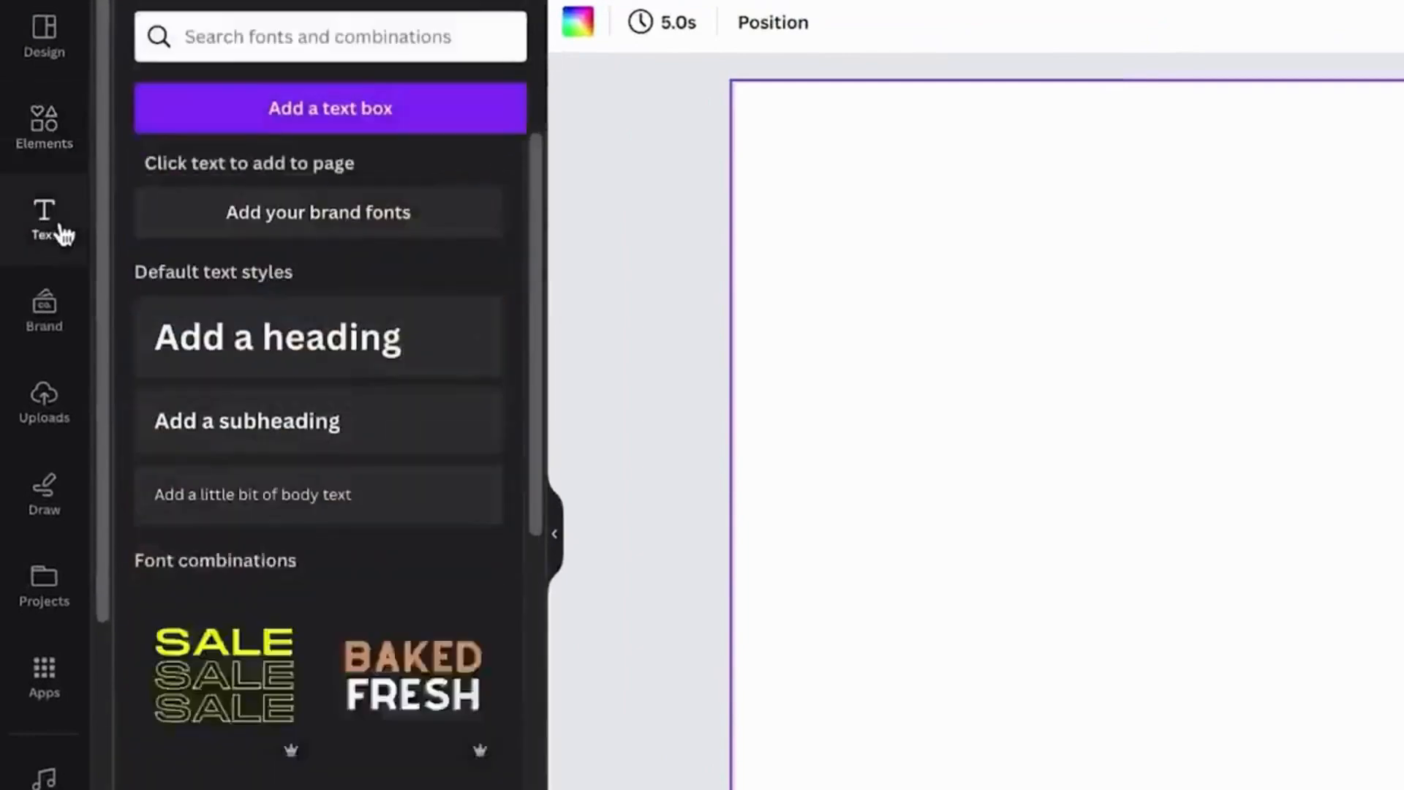
pyautogui.scroll(-3, 44, 512)
pyautogui.click(44, 554)
pyautogui.scroll(-2, 534, 276)
pyautogui.moveTo(534, 276); pyautogui.dragTo(517, 512)
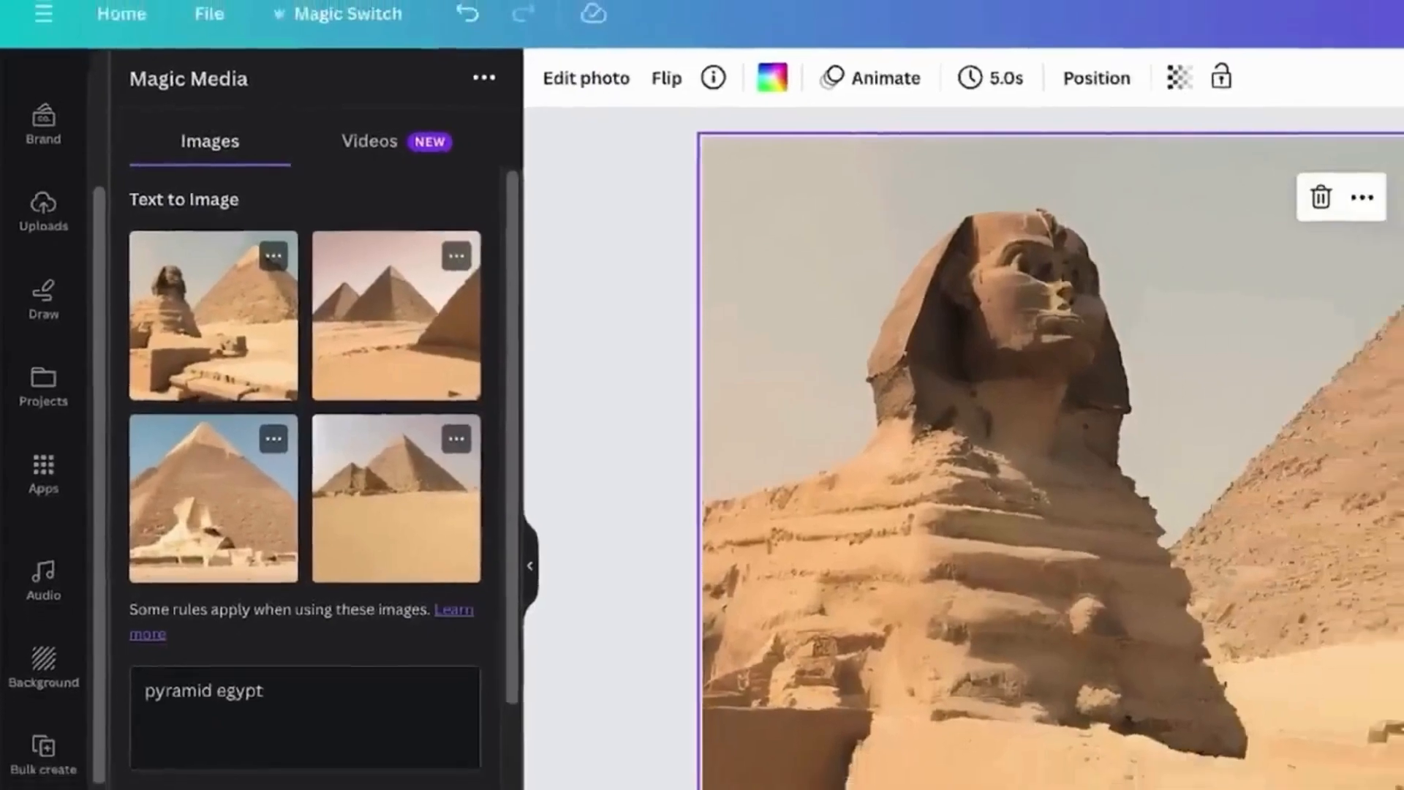
# - Delete the Sphinx image from the page
pyautogui.press('Delete')
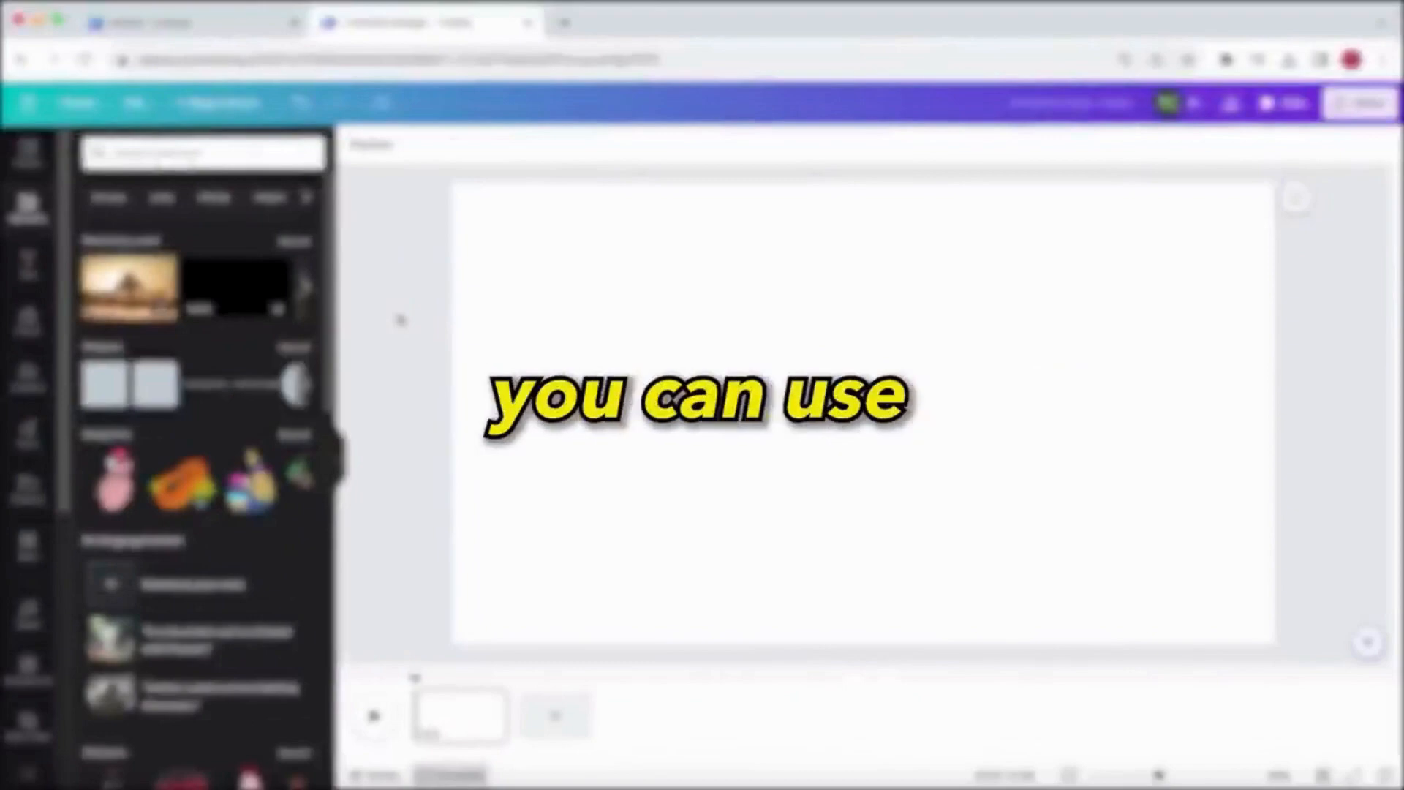
# - Open the ElevenLabs website in a new browser tab and browse the community voices in its Voice Library
pyautogui.click(562, 22)
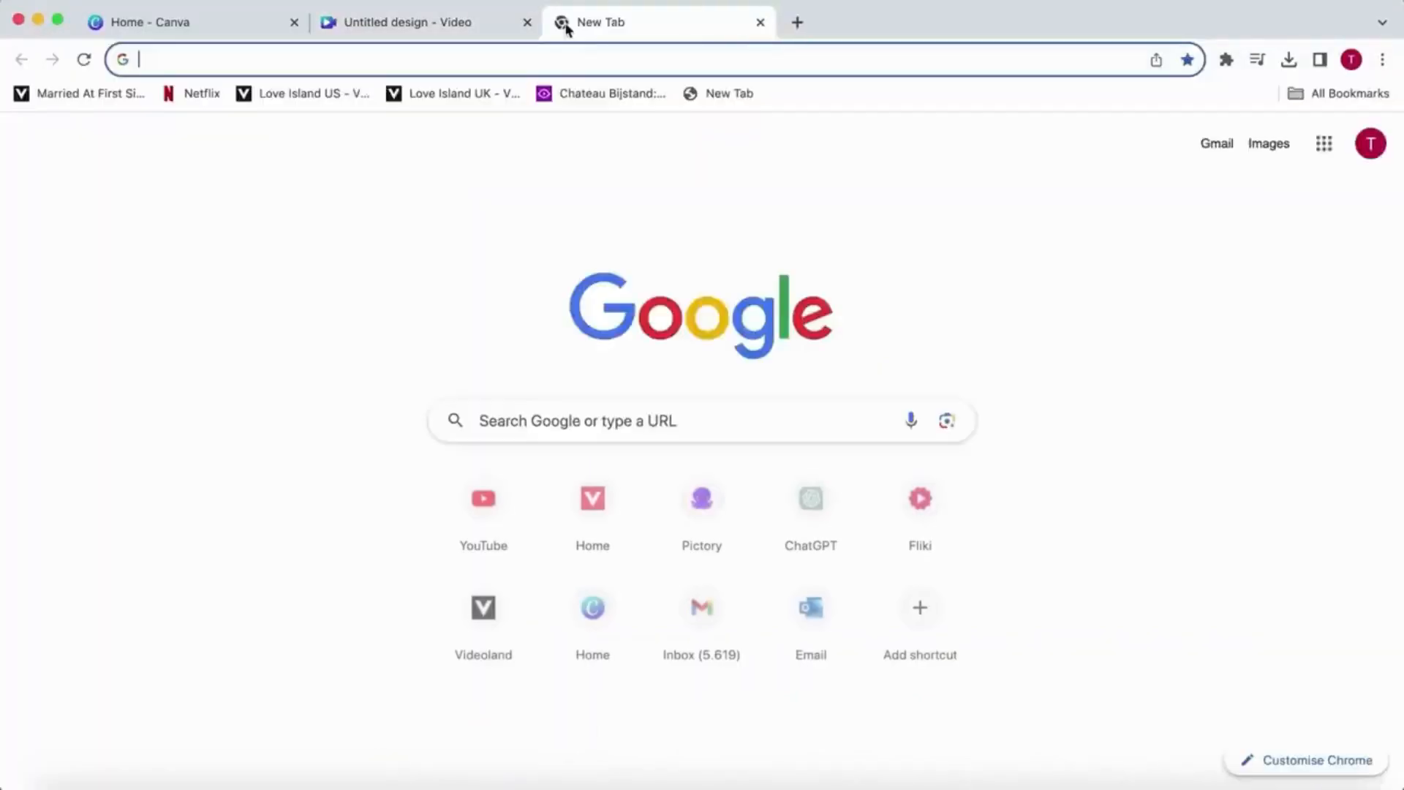
pyautogui.write('ele')
pyautogui.press('Return')
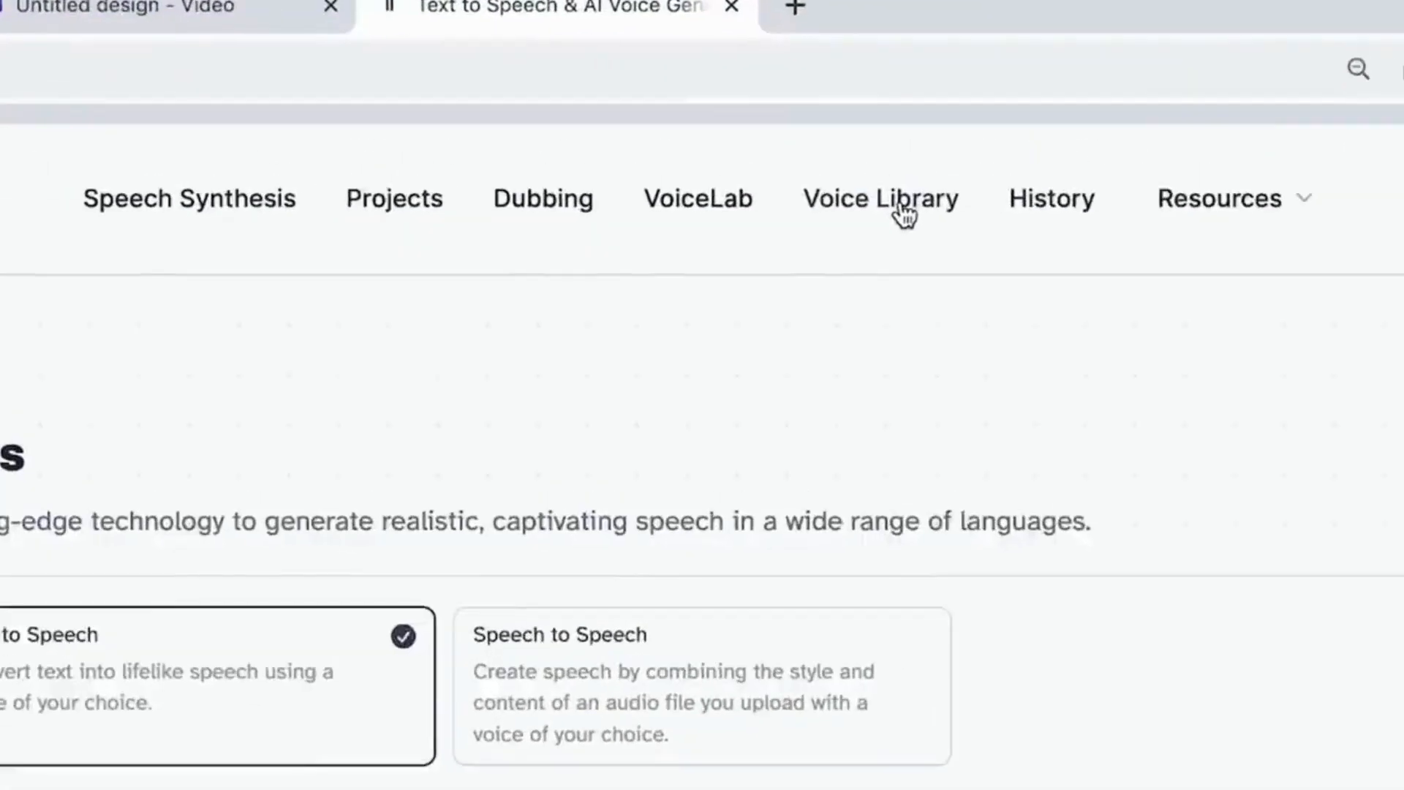
pyautogui.click(874, 158)
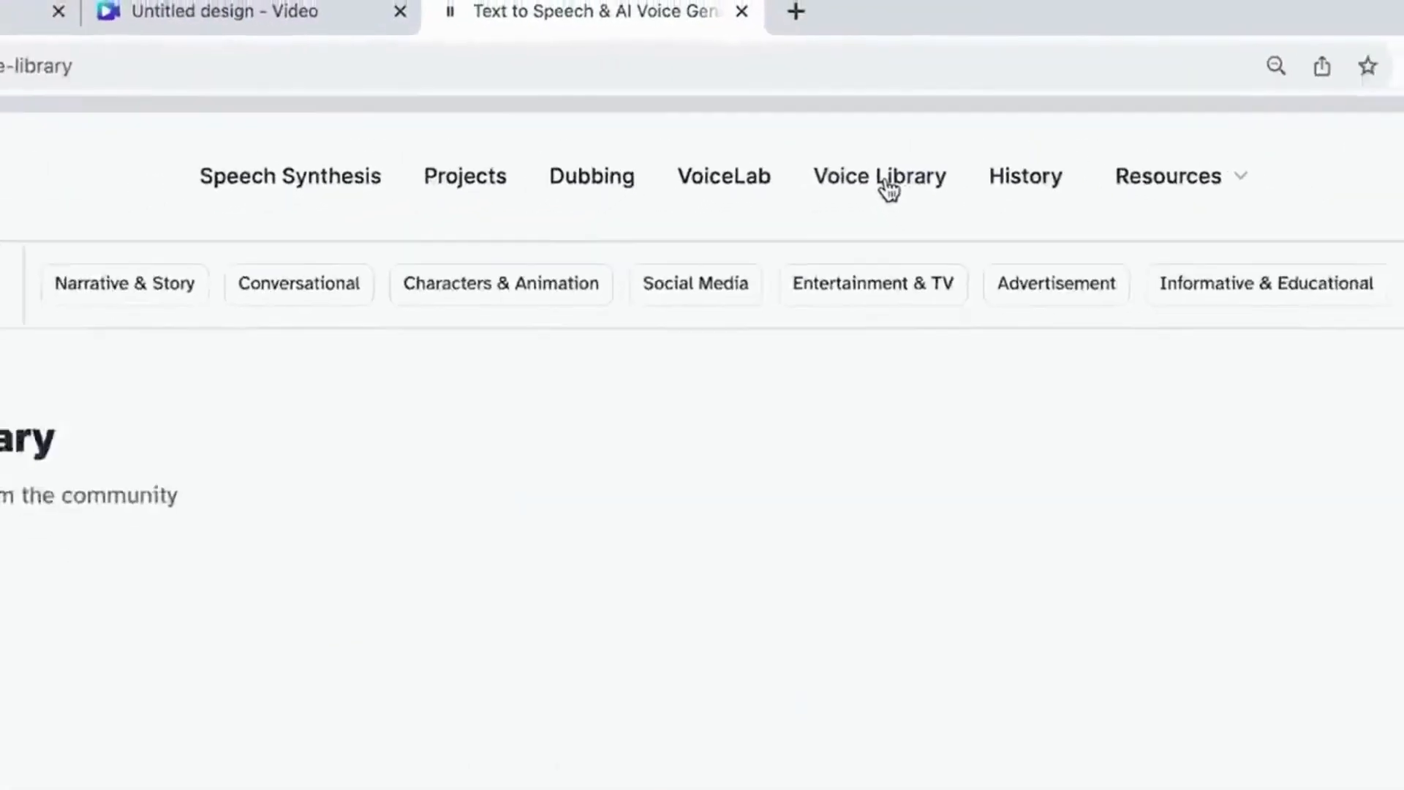
pyautogui.moveTo(1399, 121); pyautogui.dragTo(1390, 572)
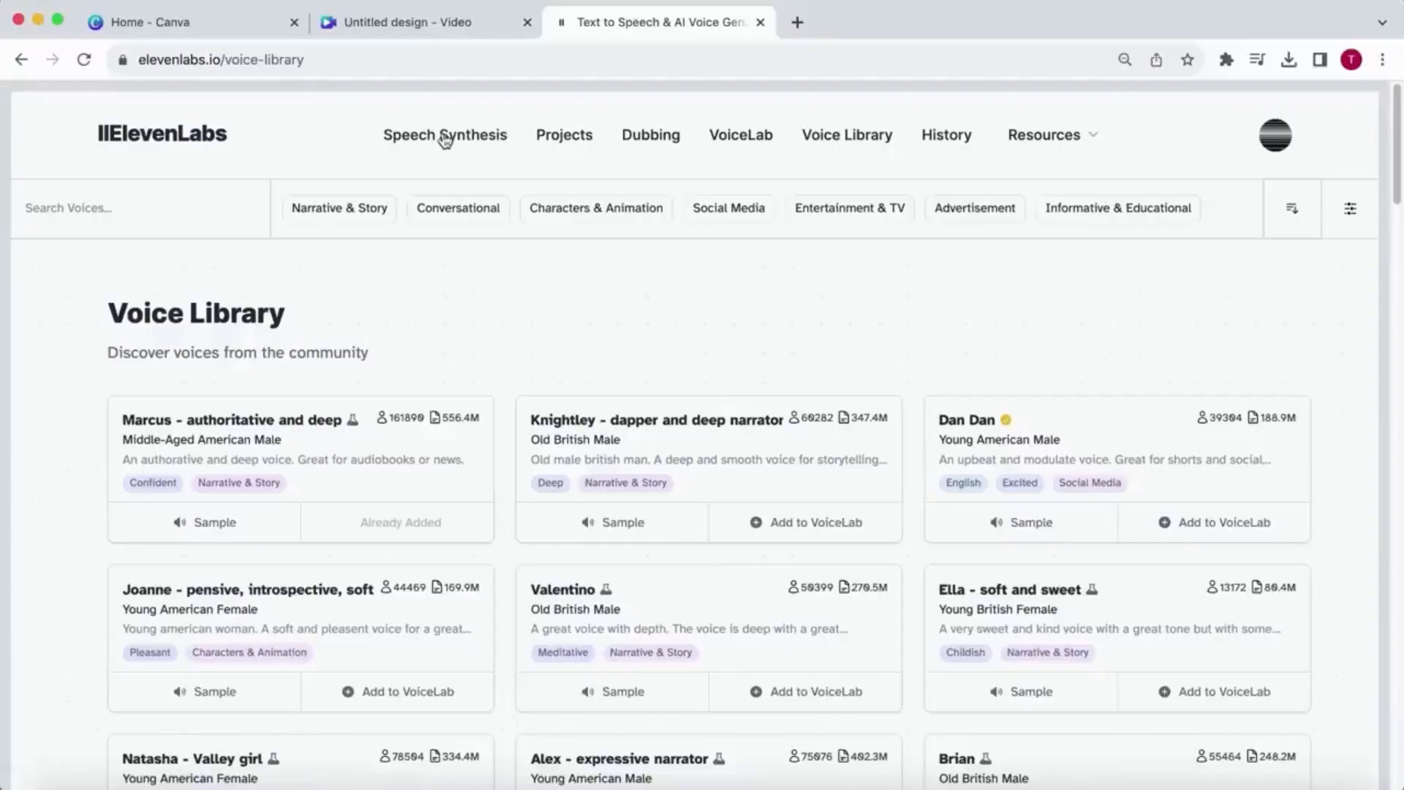
# - Go to ElevenLabs Speech Synthesis and paste the narration script for text-to-speech conversion
pyautogui.click(446, 140)
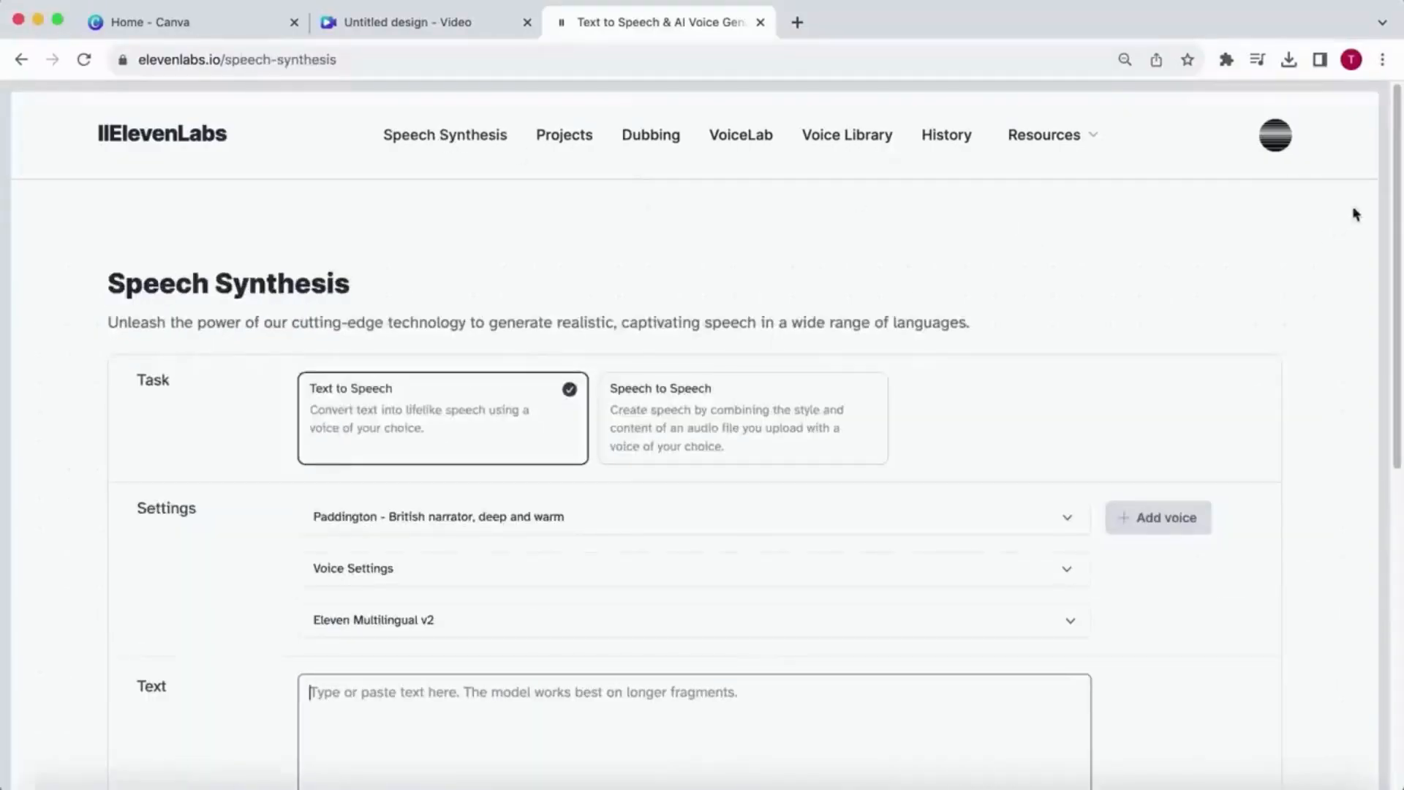
pyautogui.scroll(-5, 917, 395)
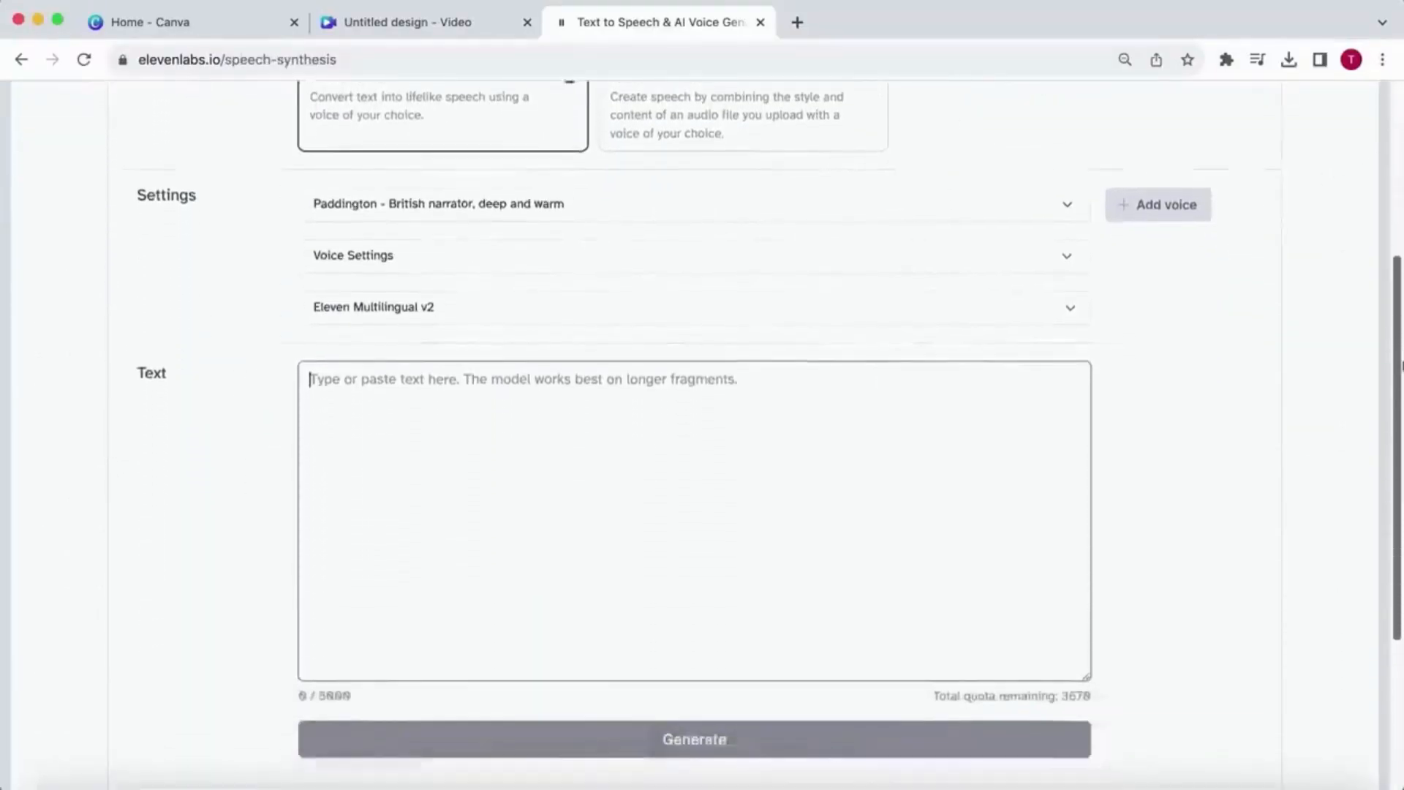
pyautogui.write("Egypt is one of the biggest ancient mysteries. It has always been famous for its incredible feats of structural engineering. And even though we continuously make new discoveries, most of Egypt's secrets are still hidden deep beneath the endless scorched sands. The mysteries and achievements are so incredible that even some of the greatest scientists believe the Egyptians must have been in contact with alien beings. But is this actually true?")
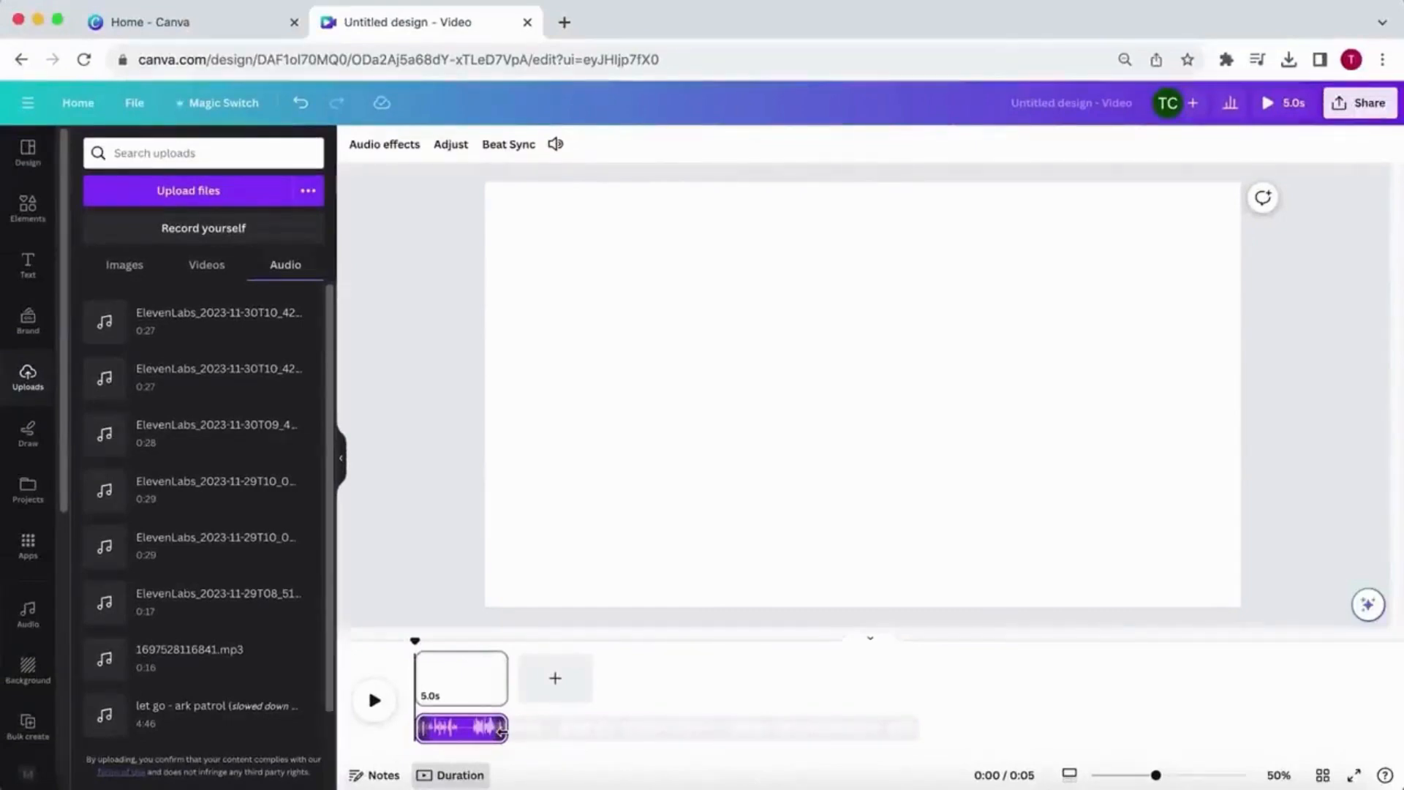
# - Add a blank page lengthened to 28.6 s and extend the voice-over track beyond the first page
pyautogui.click(554, 680)
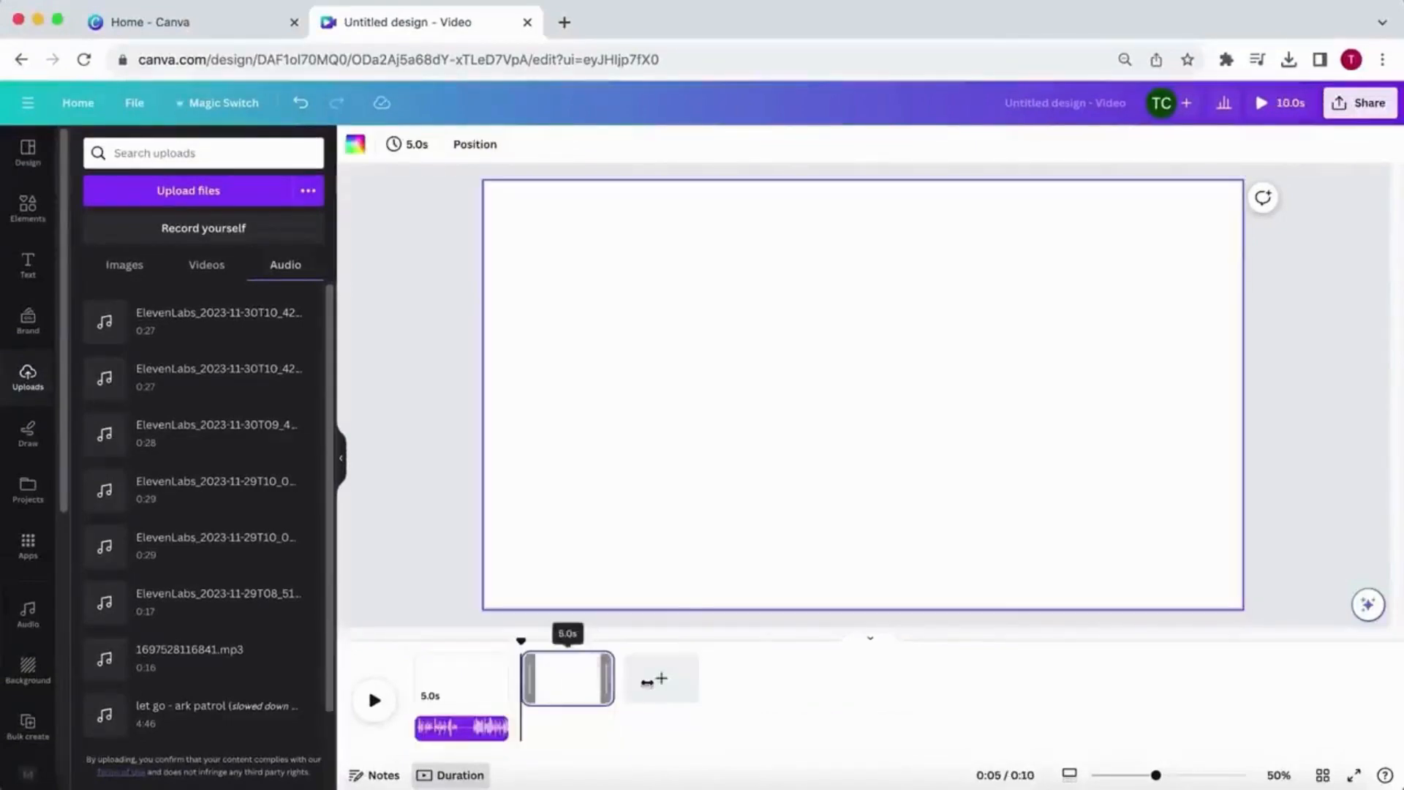
pyautogui.moveTo(607, 678); pyautogui.dragTo(876, 677)
pyautogui.click(476, 727)
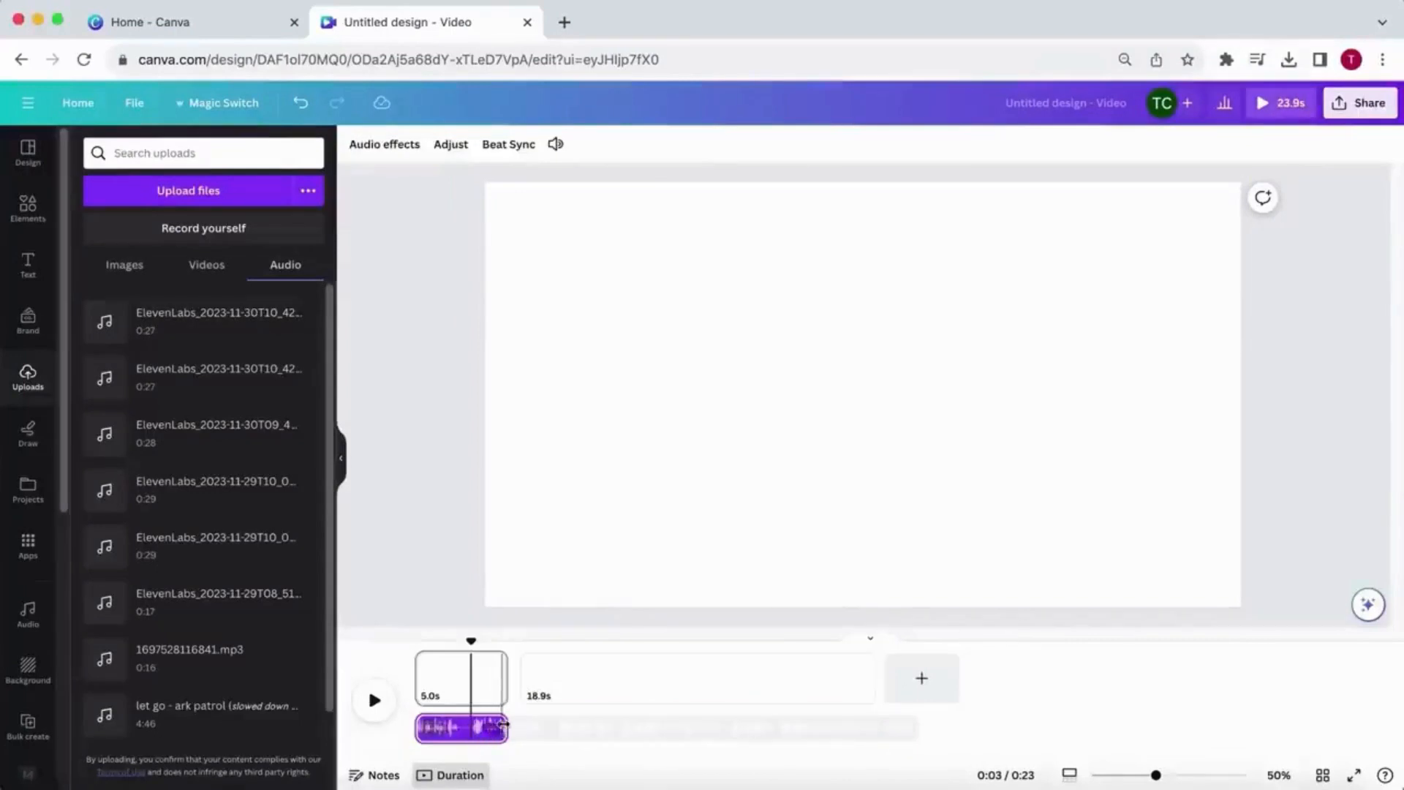
pyautogui.moveTo(504, 724); pyautogui.dragTo(875, 726)
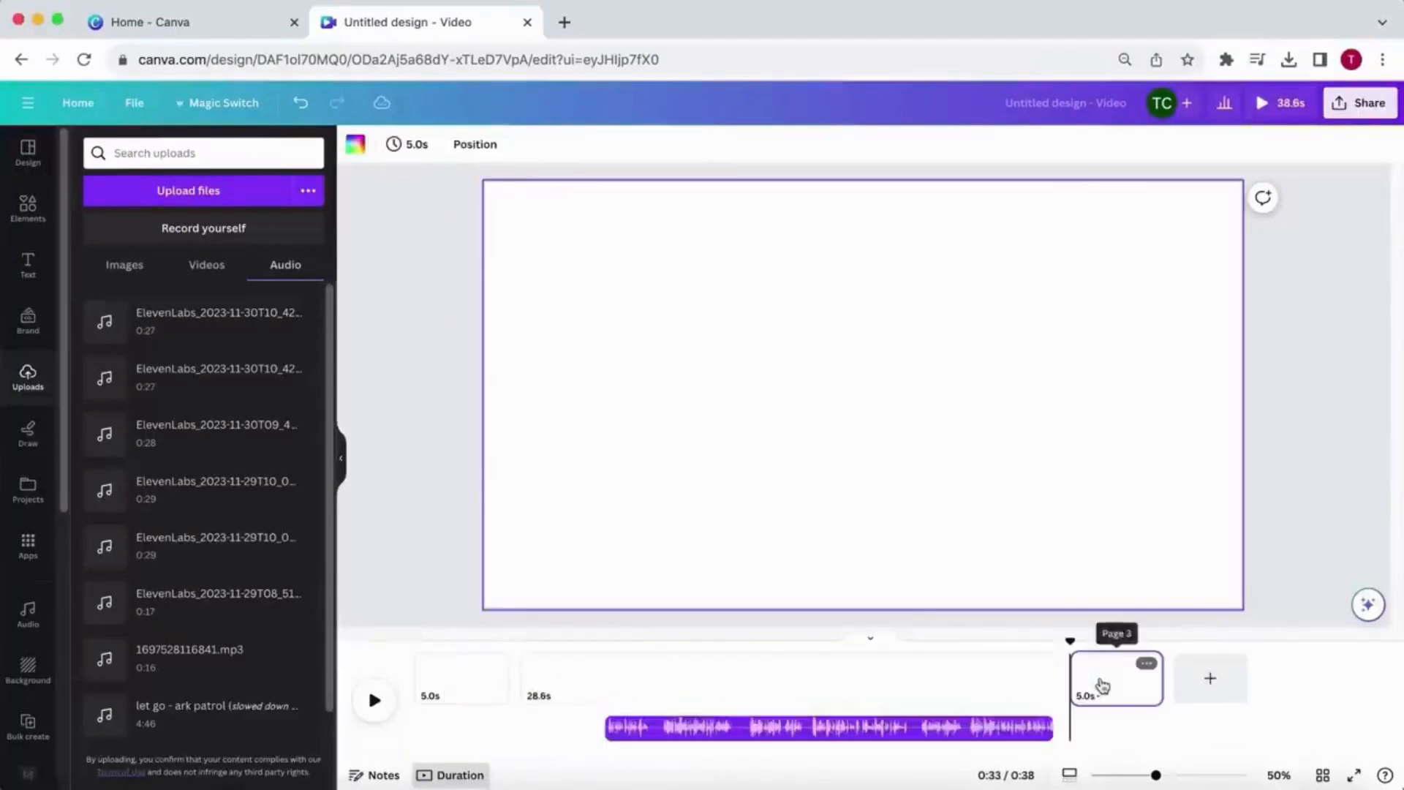
pyautogui.moveTo(1101, 686); pyautogui.dragTo(959, 689)
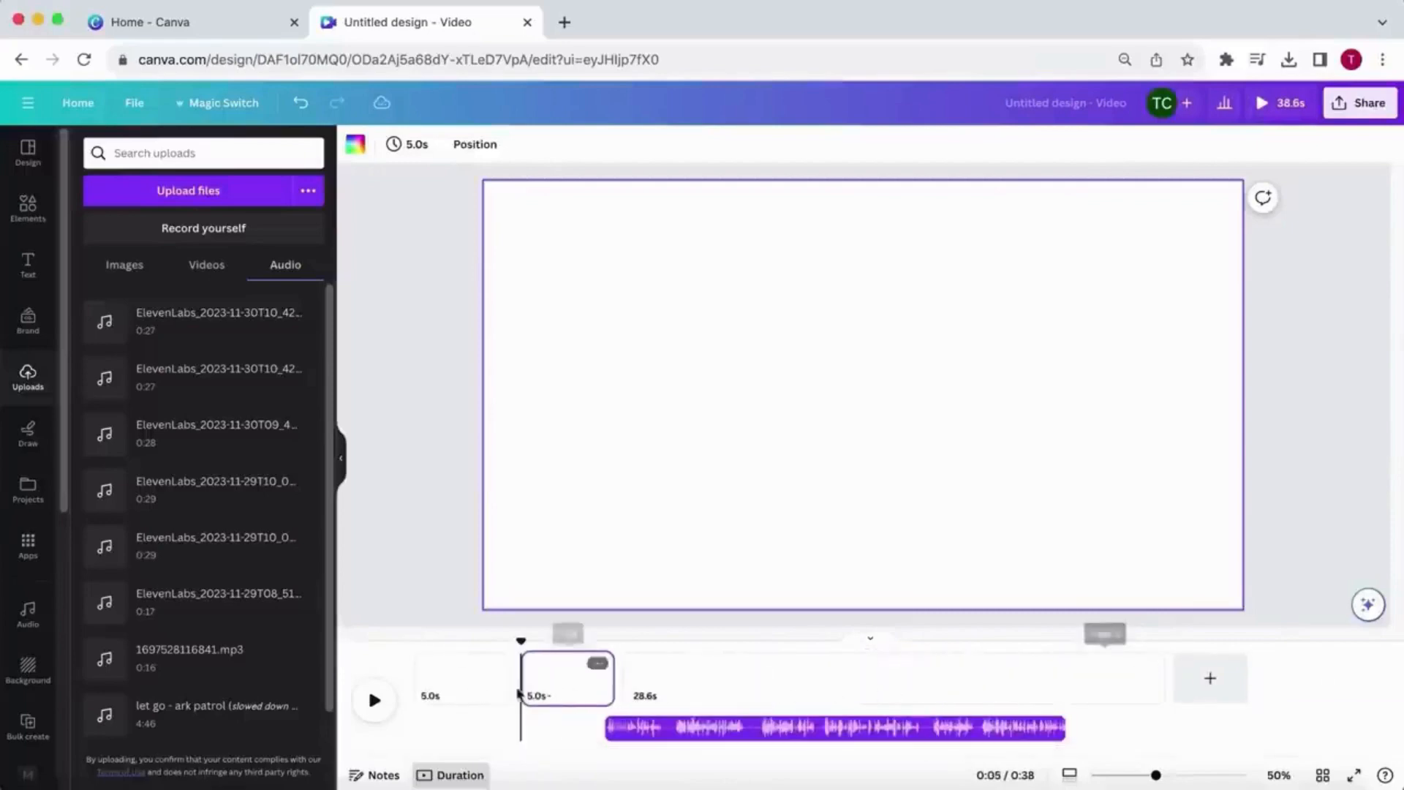
# - Give the first page a solid black background and set its timing to 0.5 s
pyautogui.click(440, 686)
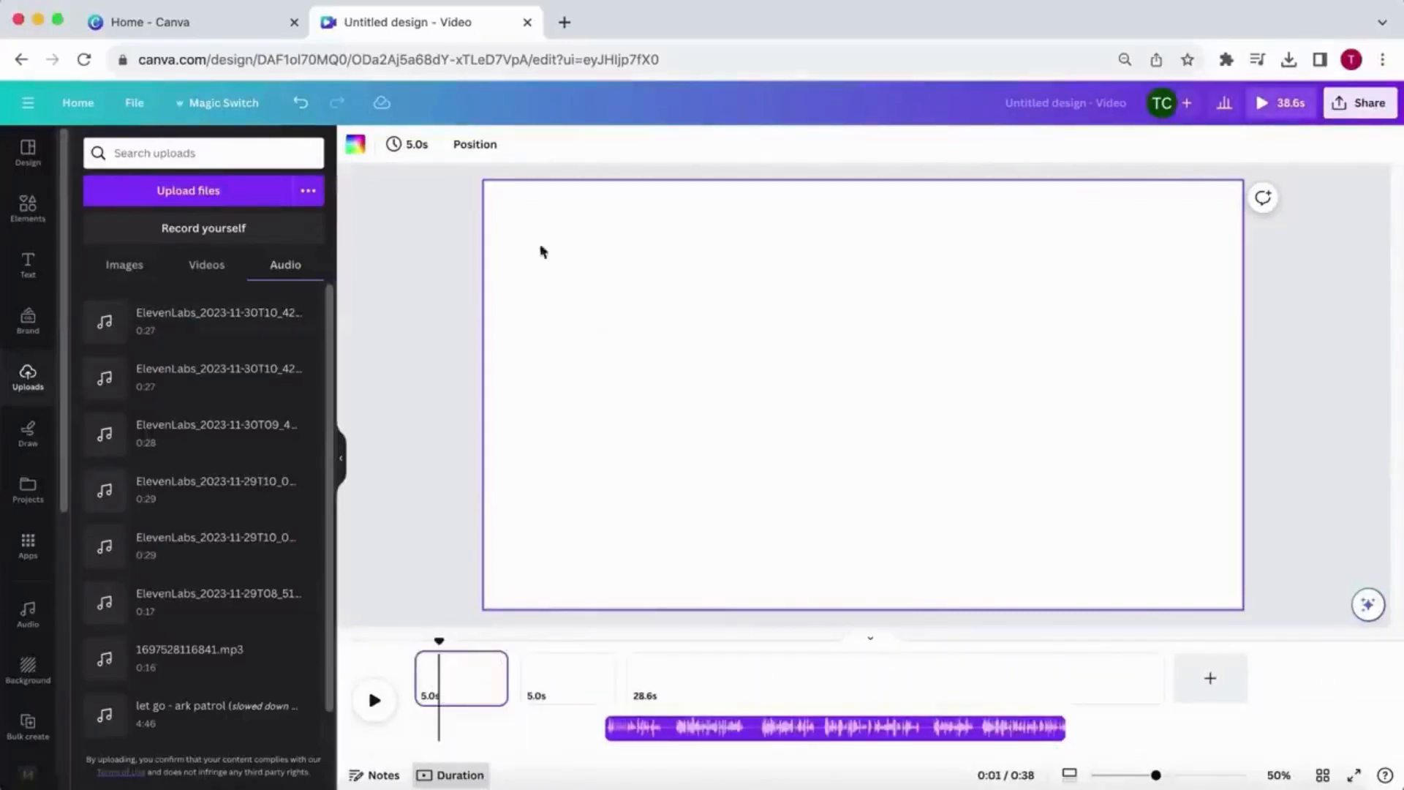
pyautogui.click(353, 150)
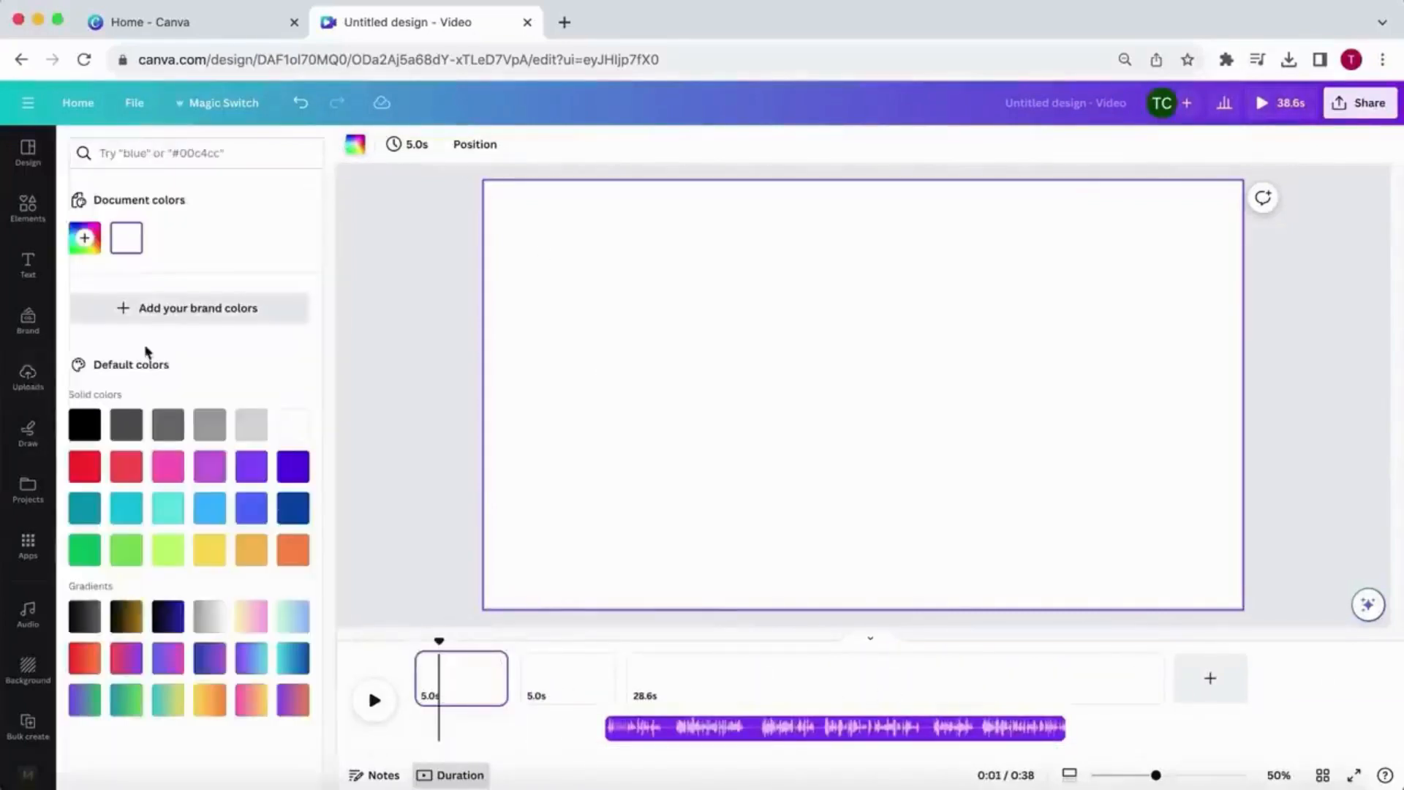
pyautogui.click(91, 424)
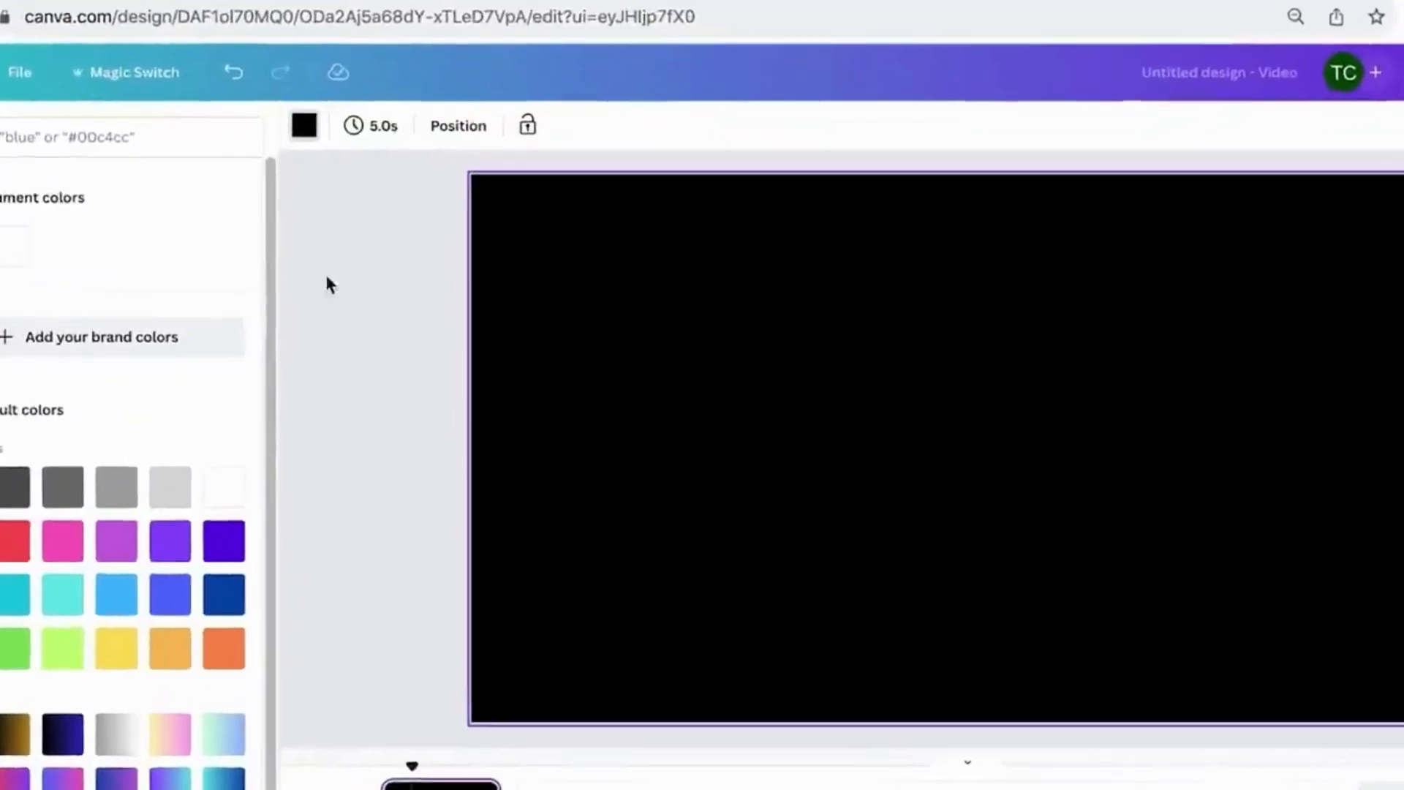
pyautogui.click(371, 131)
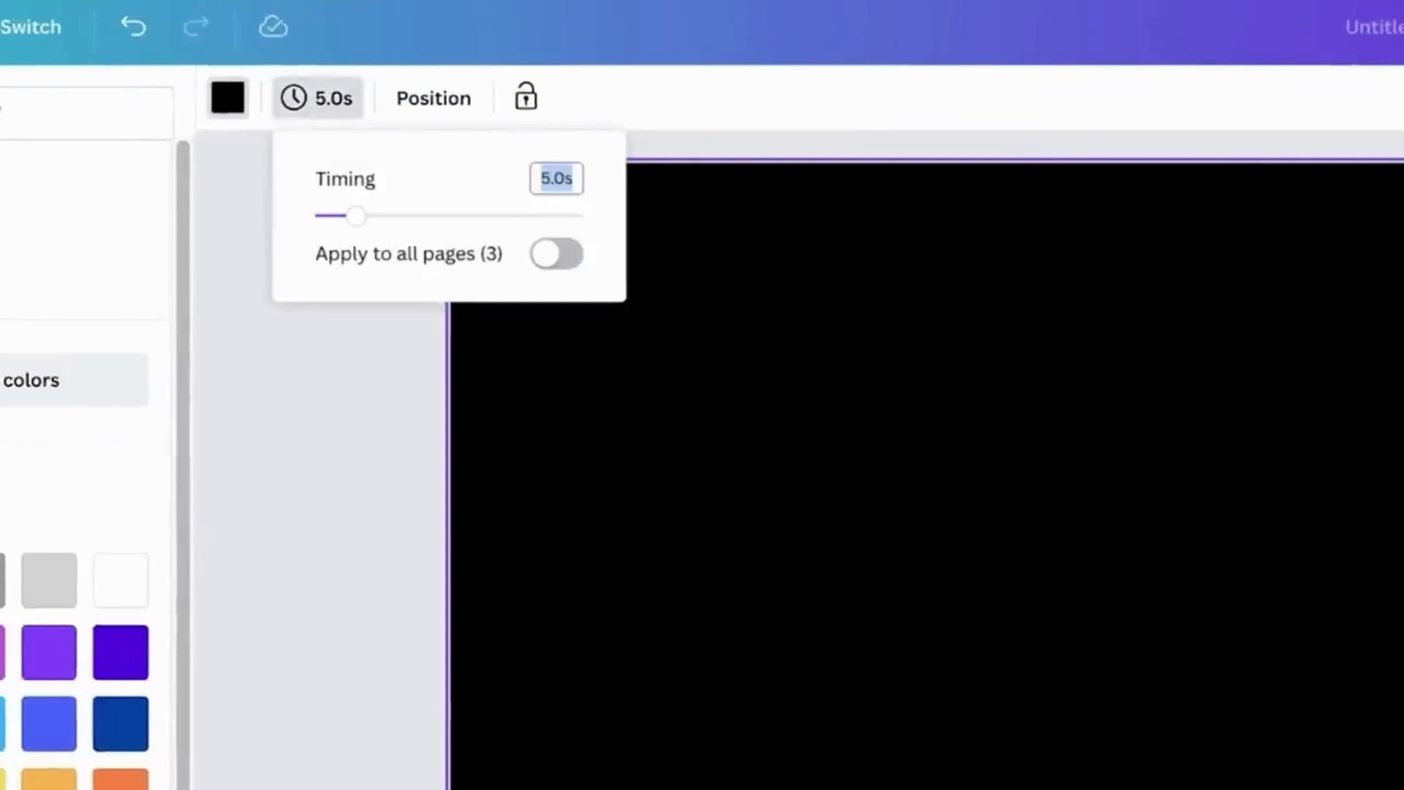
pyautogui.write('0.')
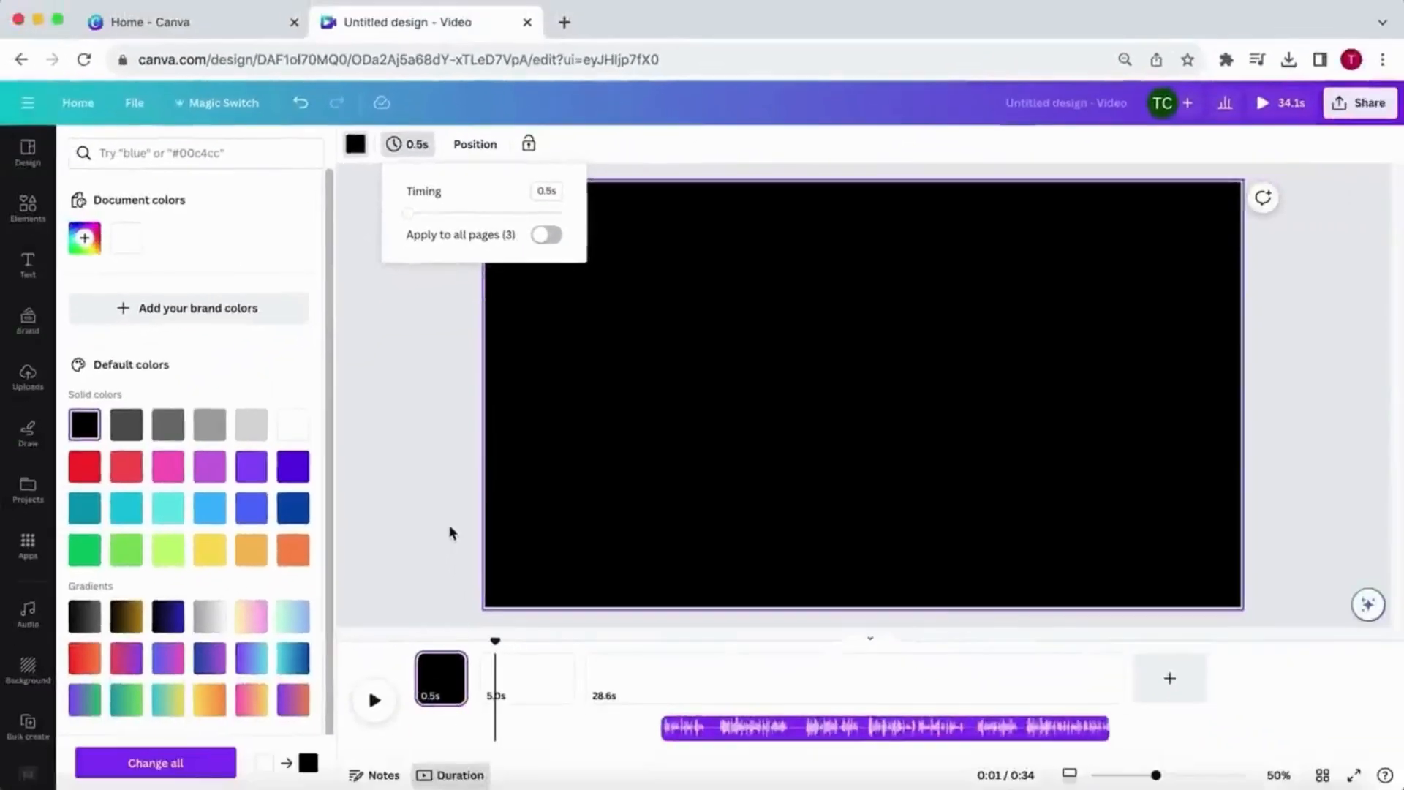
pyautogui.click(458, 570)
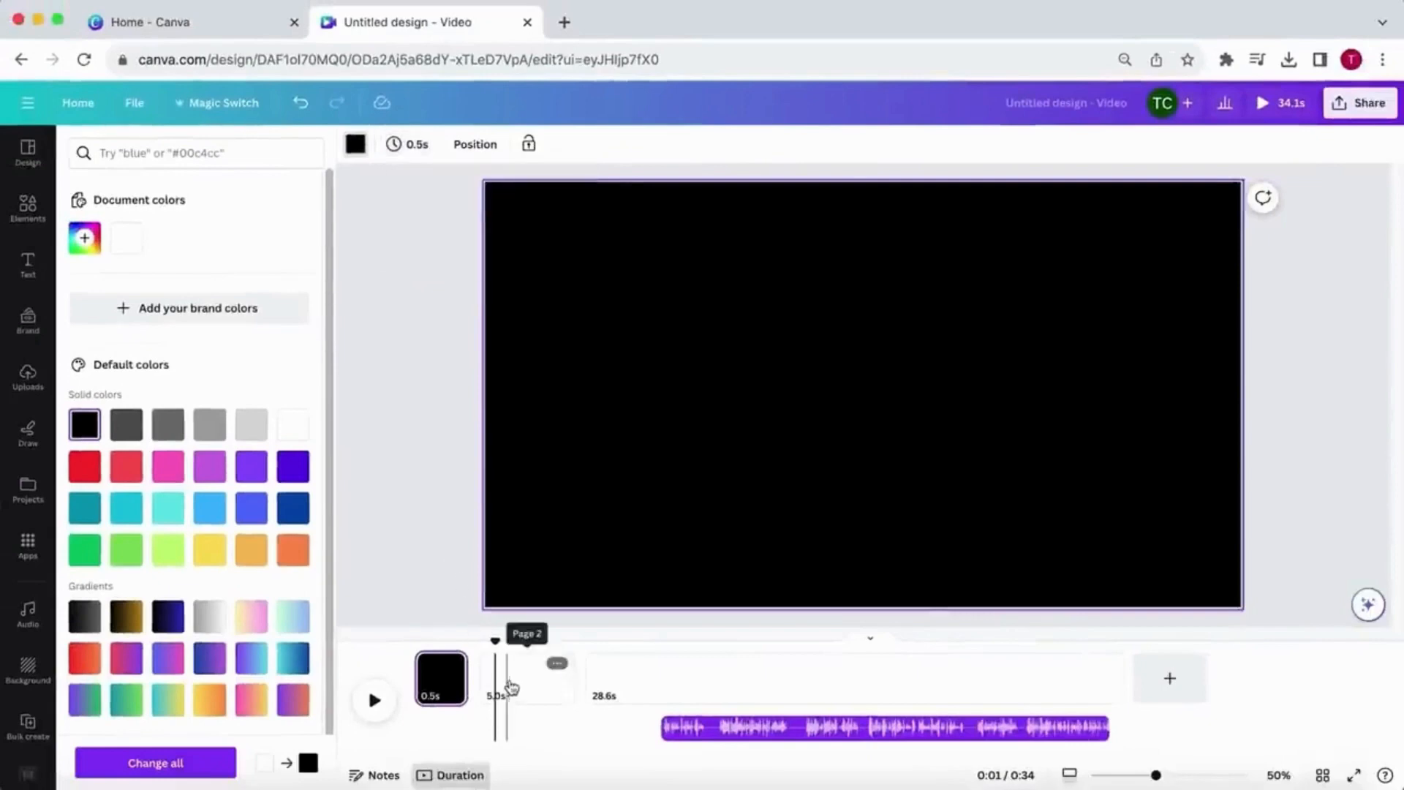
# - Select the second page and search the element photos for "pyramid"
pyautogui.click(512, 686)
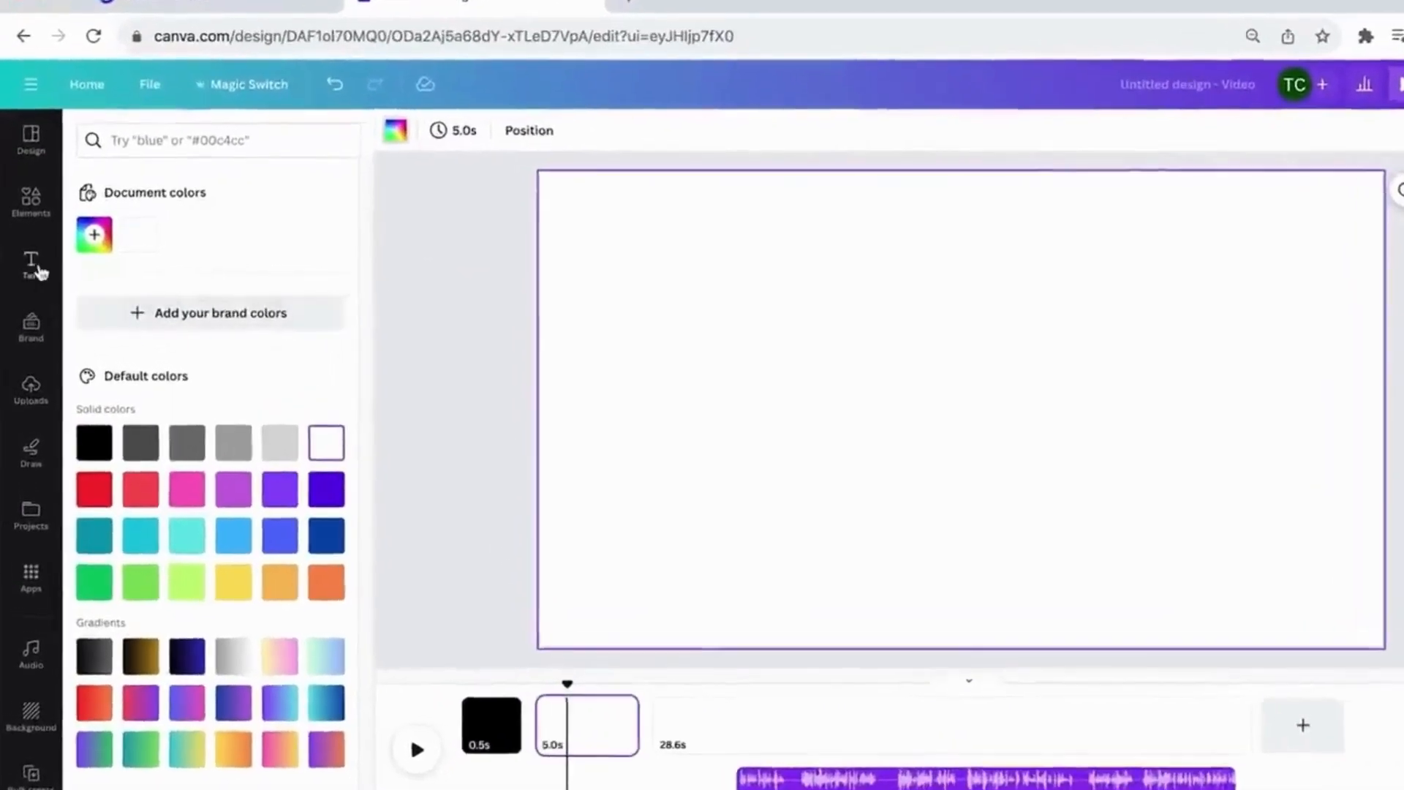
pyautogui.click(39, 211)
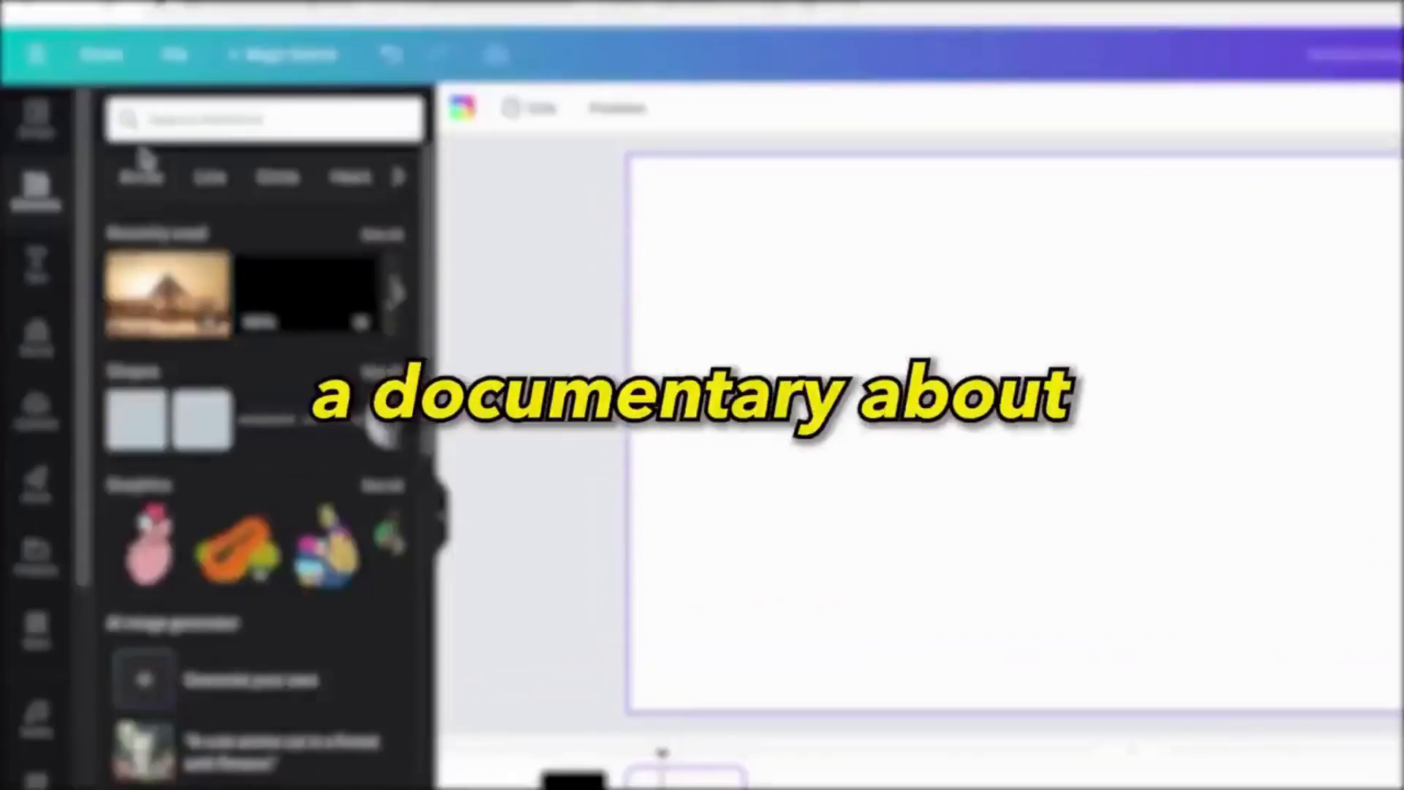
pyautogui.click(141, 117)
pyautogui.write('pyramid')
pyautogui.press('Return')
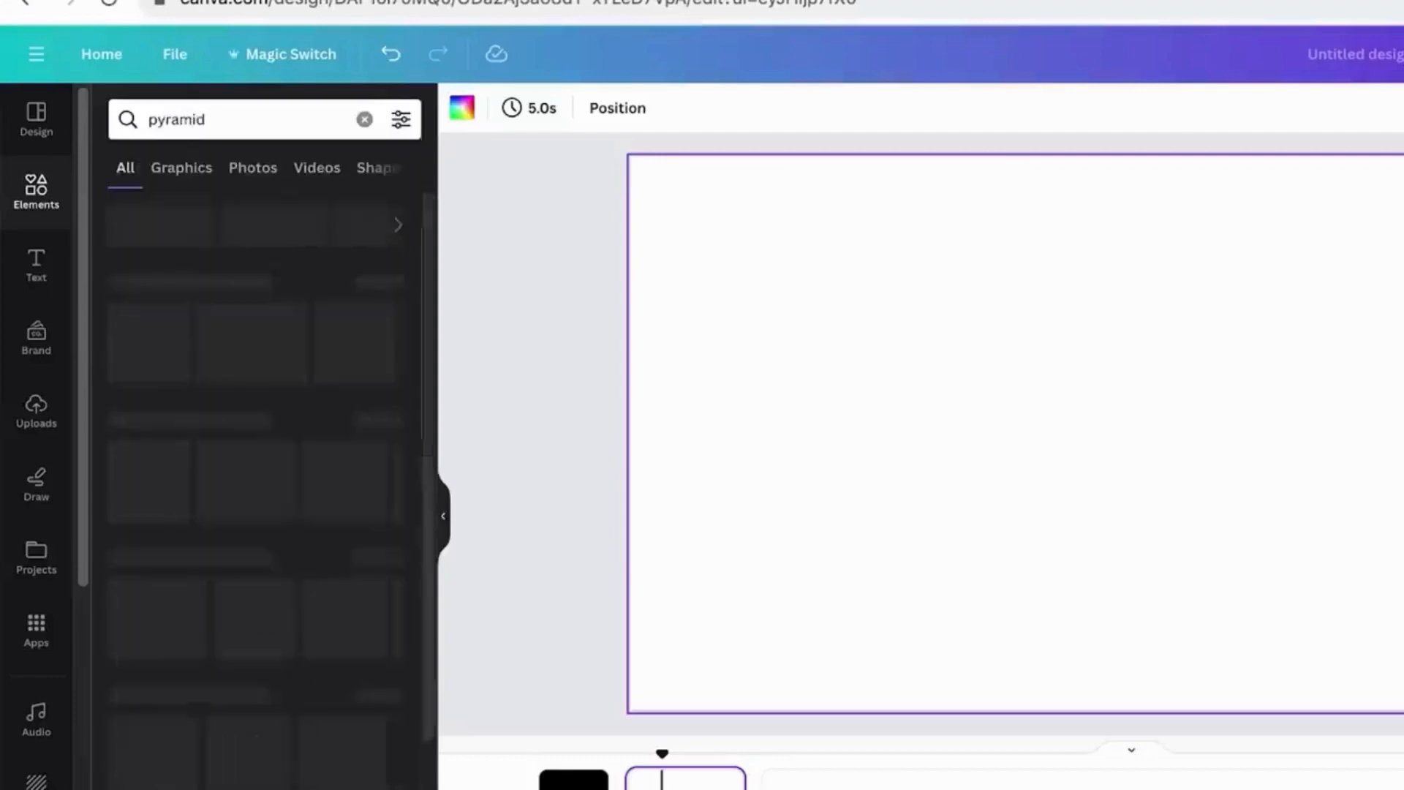
pyautogui.click(233, 168)
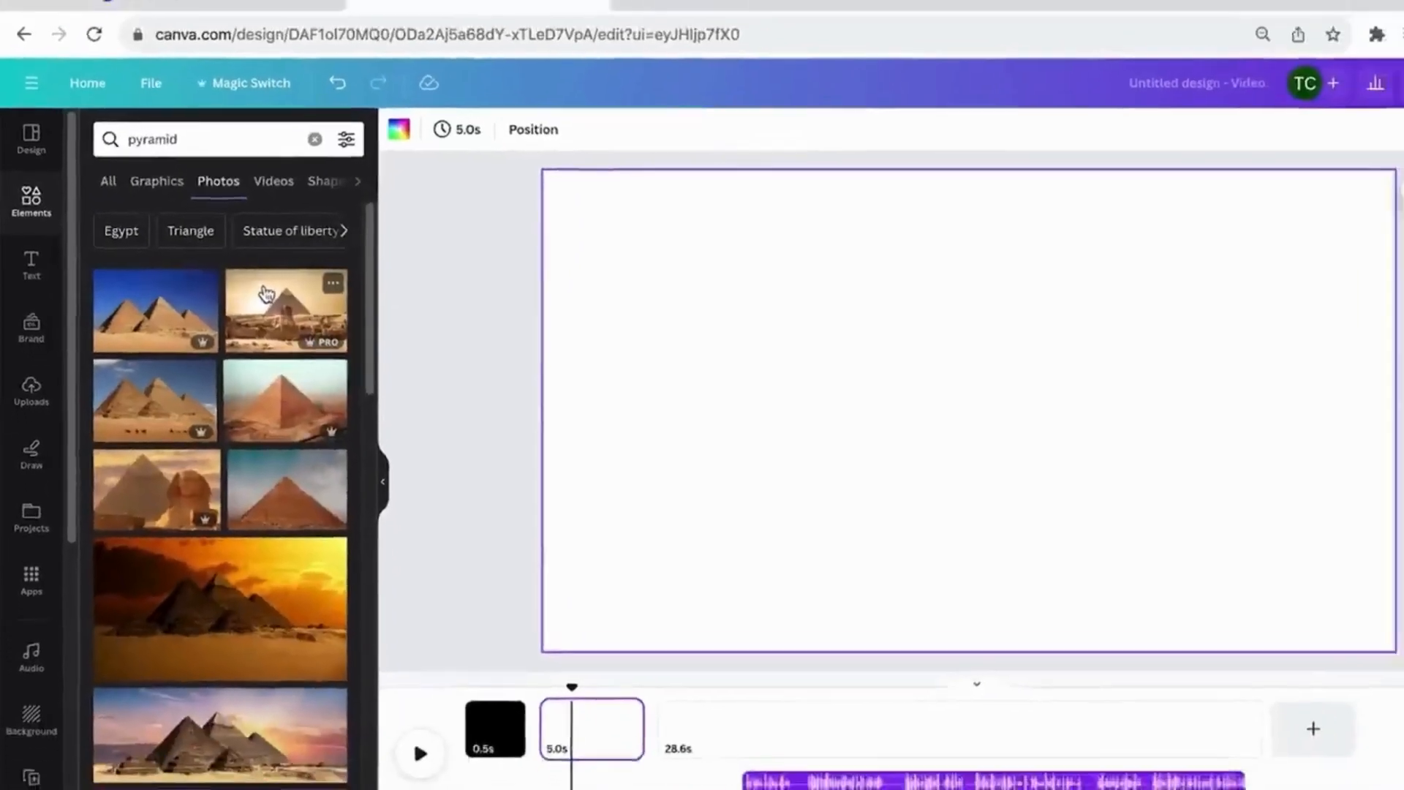
# - Place the photo of the Sphinx before a pyramid on the second page and enlarge it to fill the frame
pyautogui.click(265, 293)
pyautogui.moveTo(1071, 444); pyautogui.dragTo(930, 386)
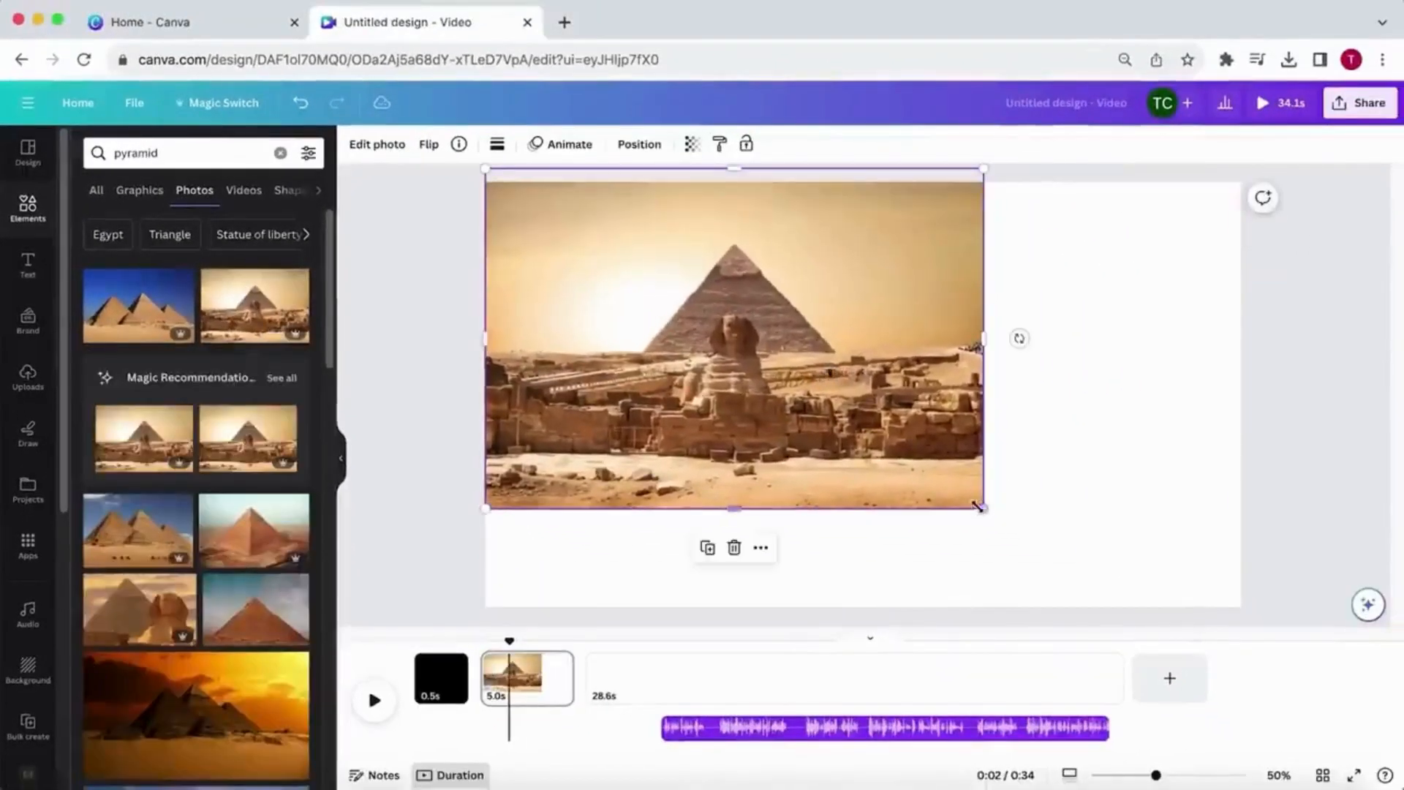
pyautogui.moveTo(979, 507); pyautogui.dragTo(1272, 652)
# - Set the timing of the pyramid photo page to 1.0 s
pyautogui.click(531, 680)
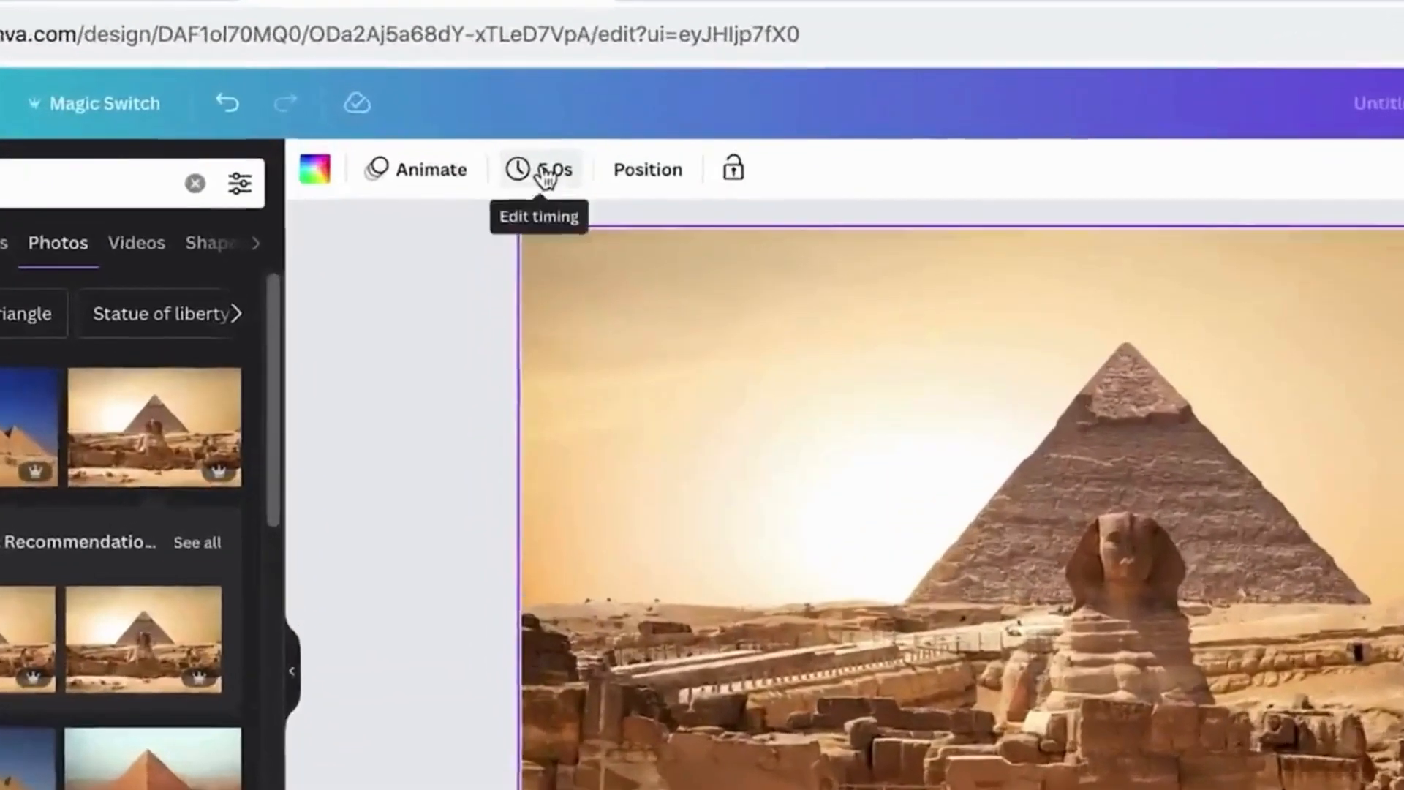
pyautogui.click(502, 145)
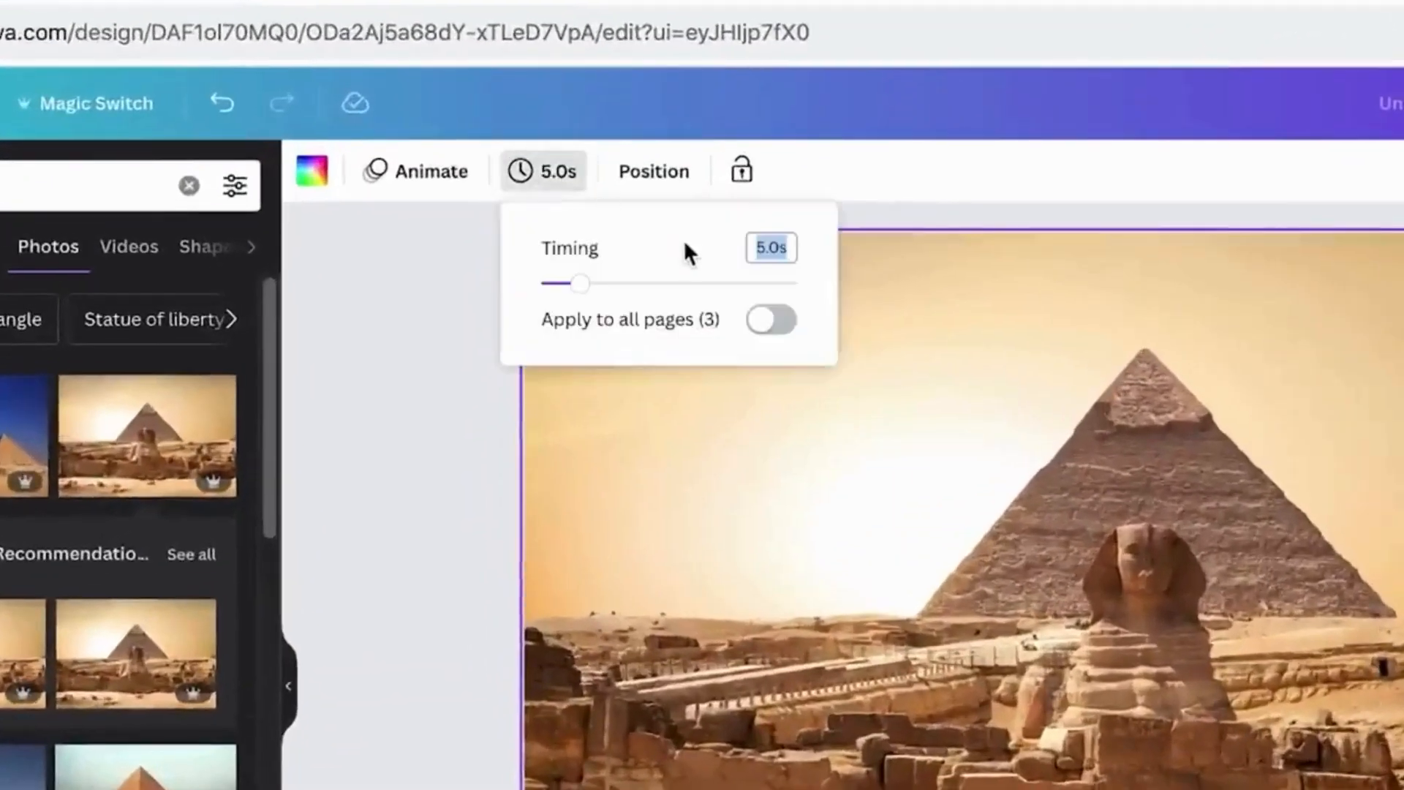
pyautogui.press('BackSpace')
pyautogui.write('1')
pyautogui.press('Return')
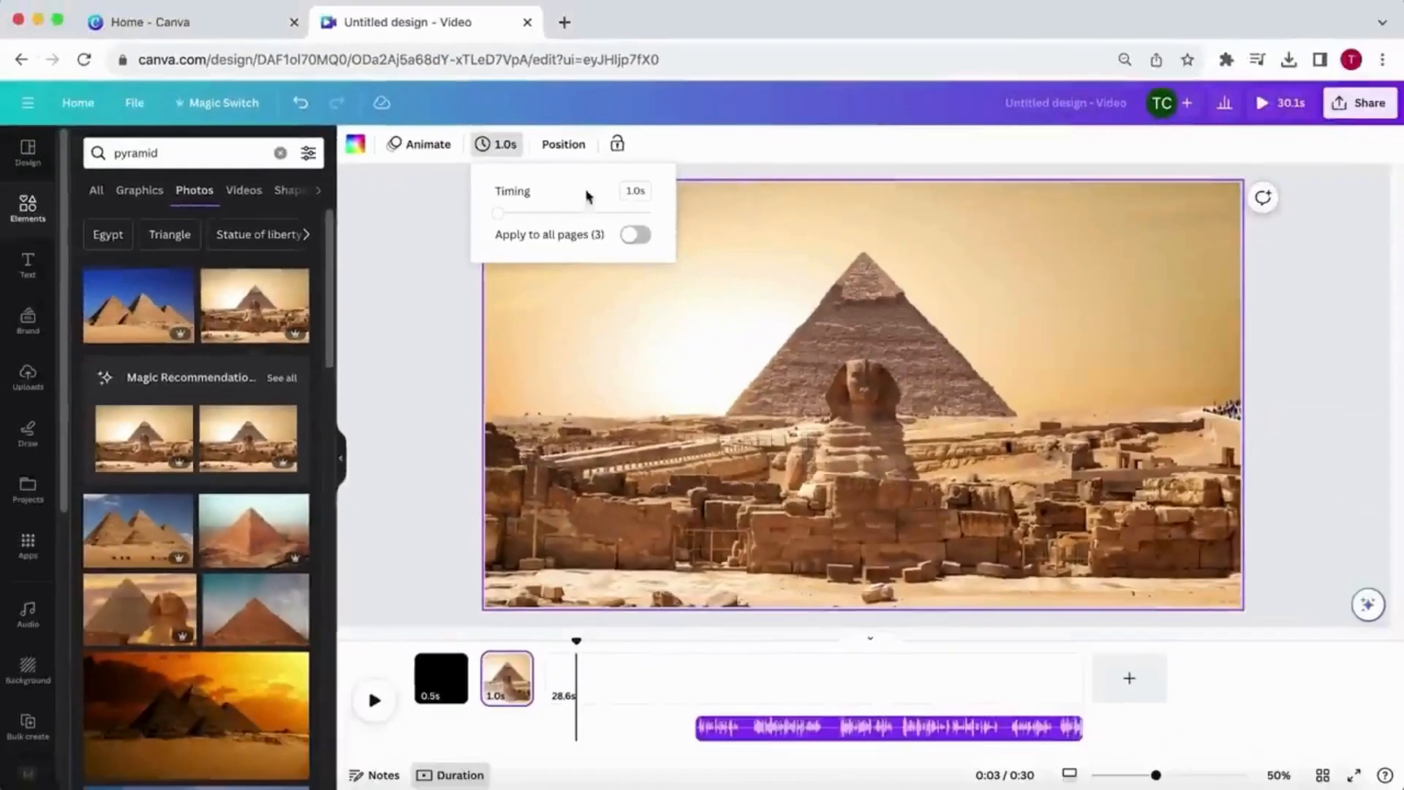
# - Insert a blank page after the pyramid photo page and search the photos for "egypt"
pyautogui.moveTo(542, 686)
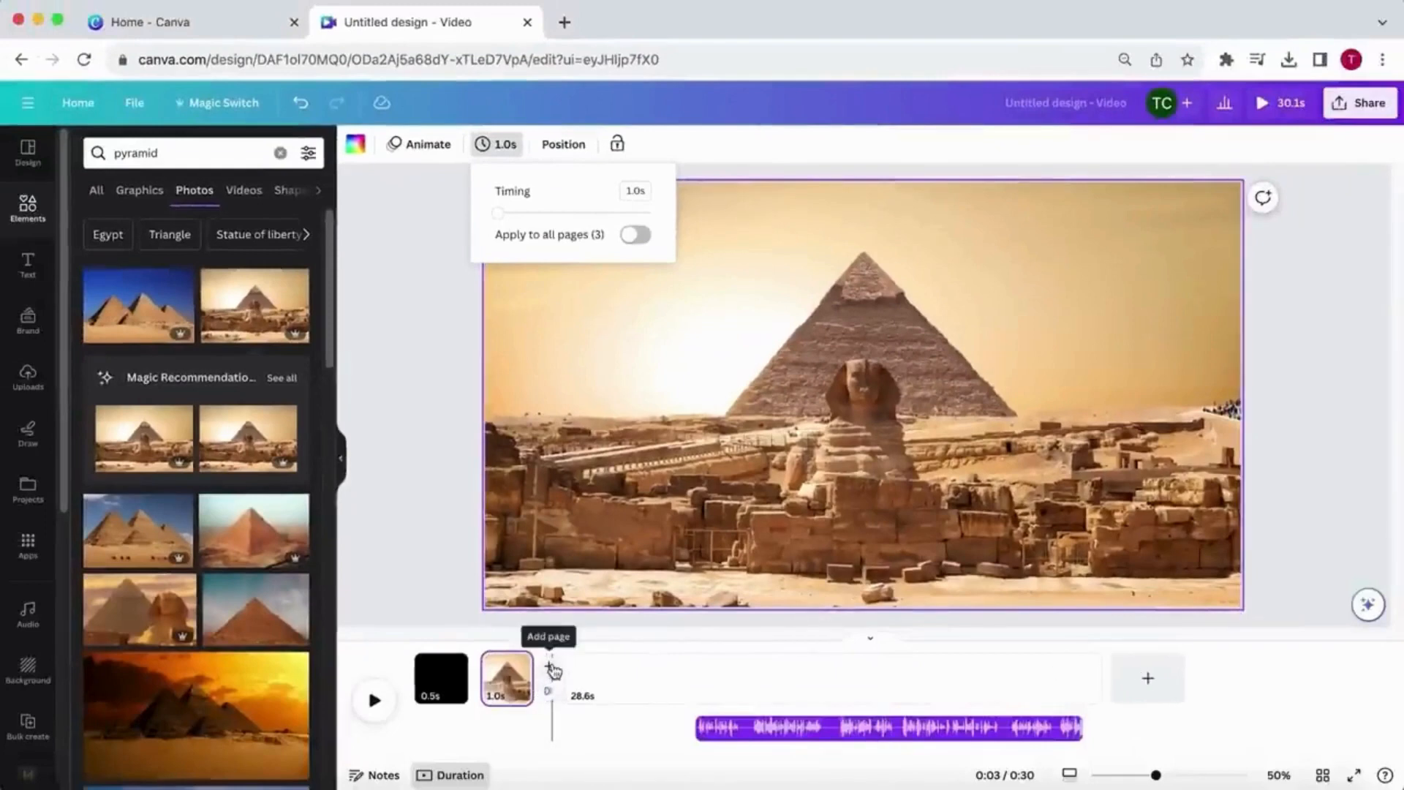
pyautogui.click(554, 669)
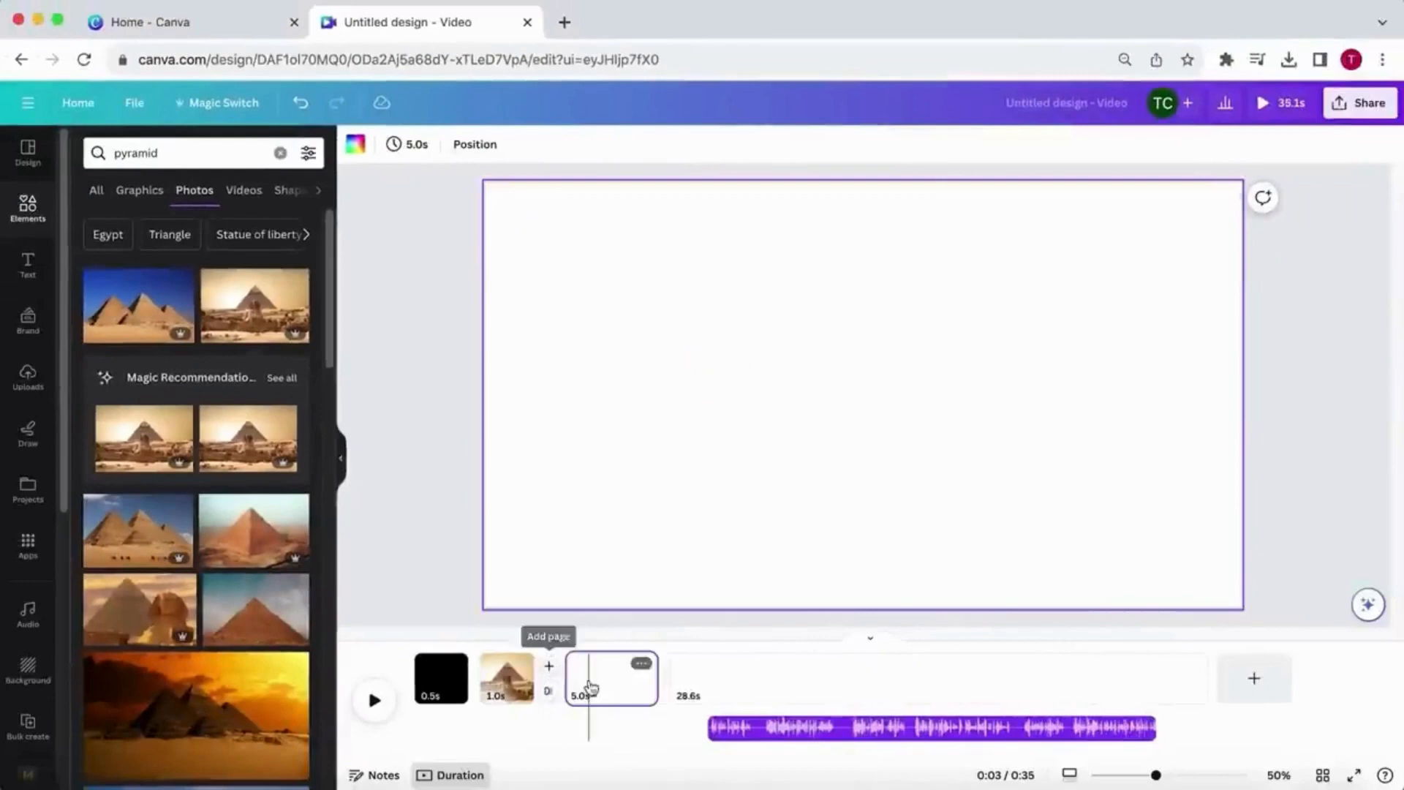
pyautogui.write('egypt')
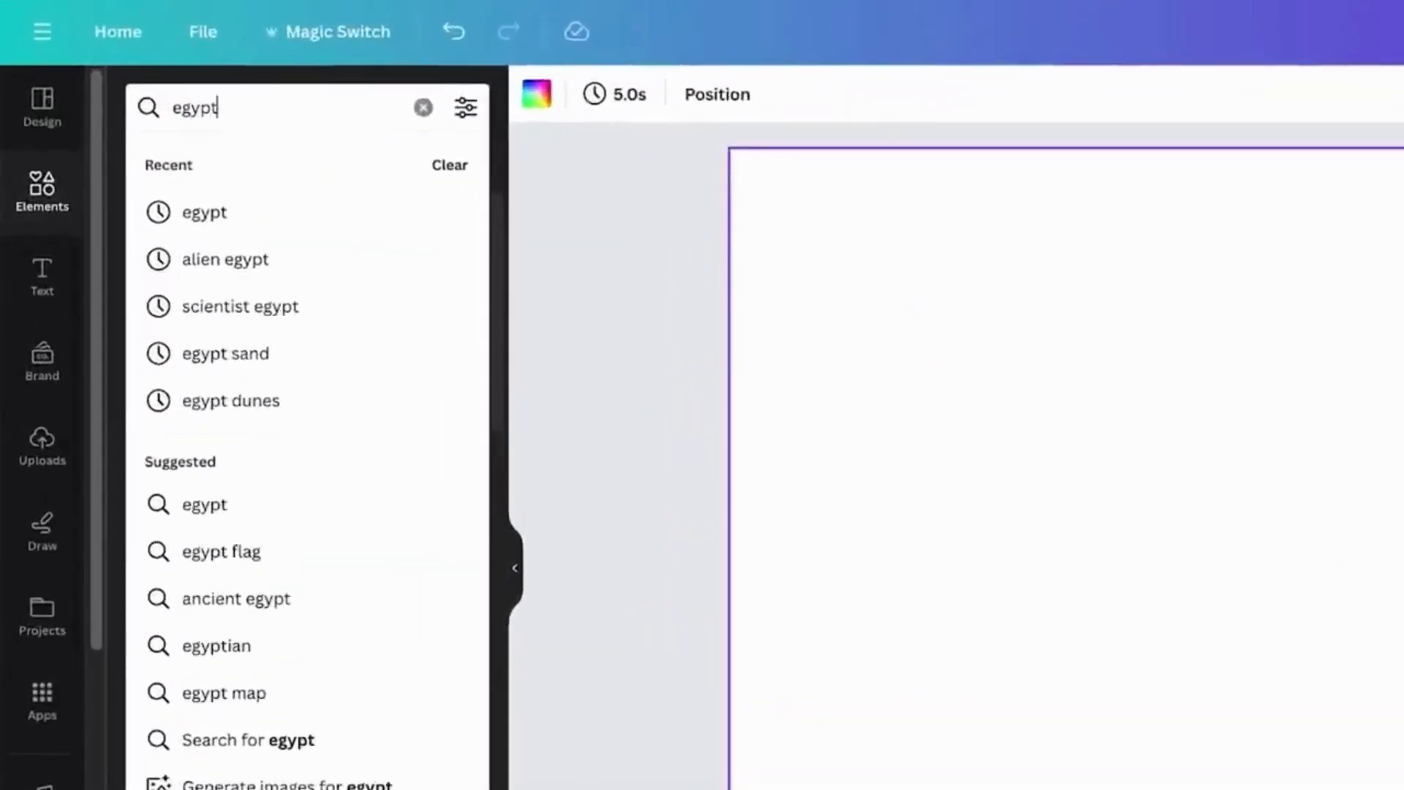
pyautogui.press('Return')
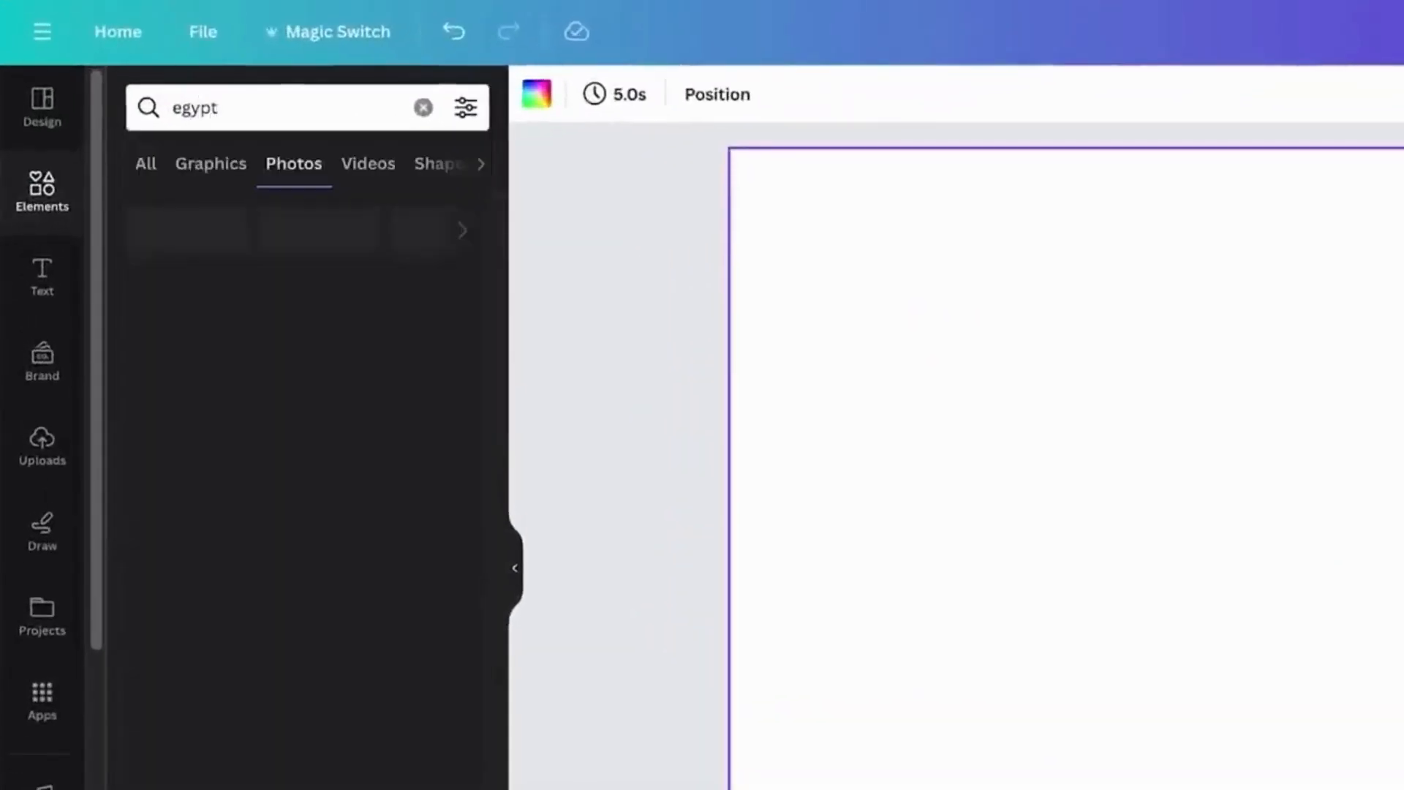
# - Place the dark hieroglyph wall relief video from the "egypt" video results on the blank page and enlarge it to fill the frame
pyautogui.click(364, 168)
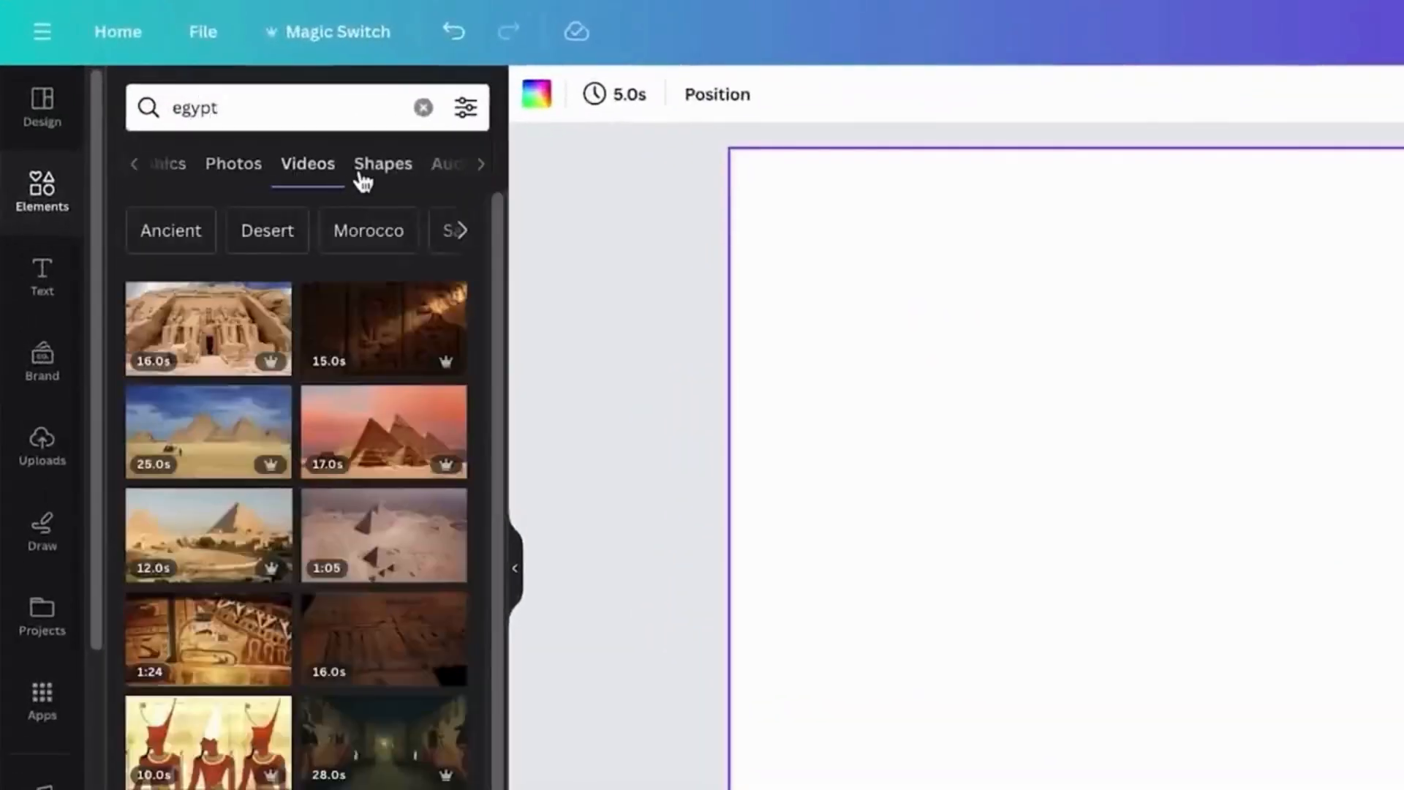
pyautogui.click(356, 351)
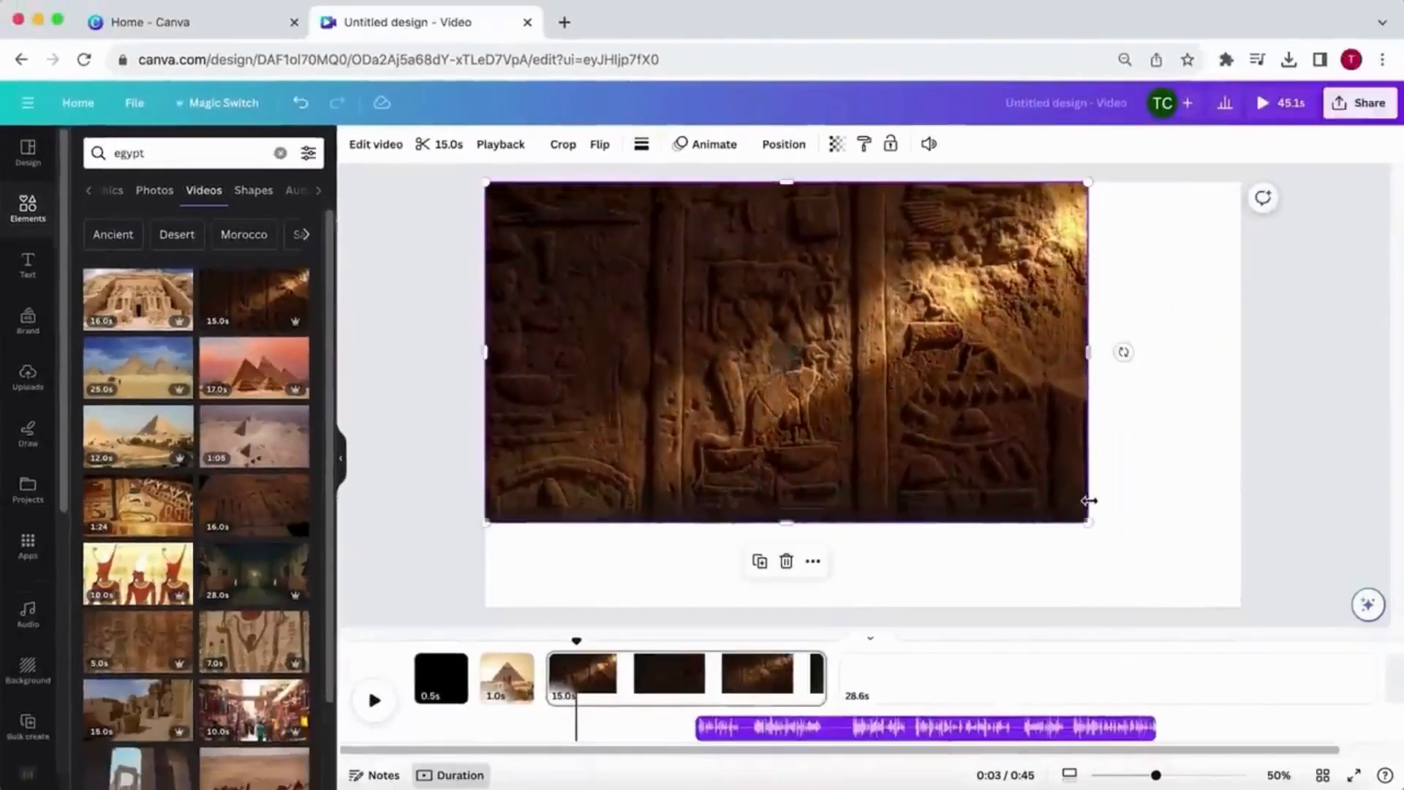
pyautogui.moveTo(1089, 522); pyautogui.dragTo(1222, 658)
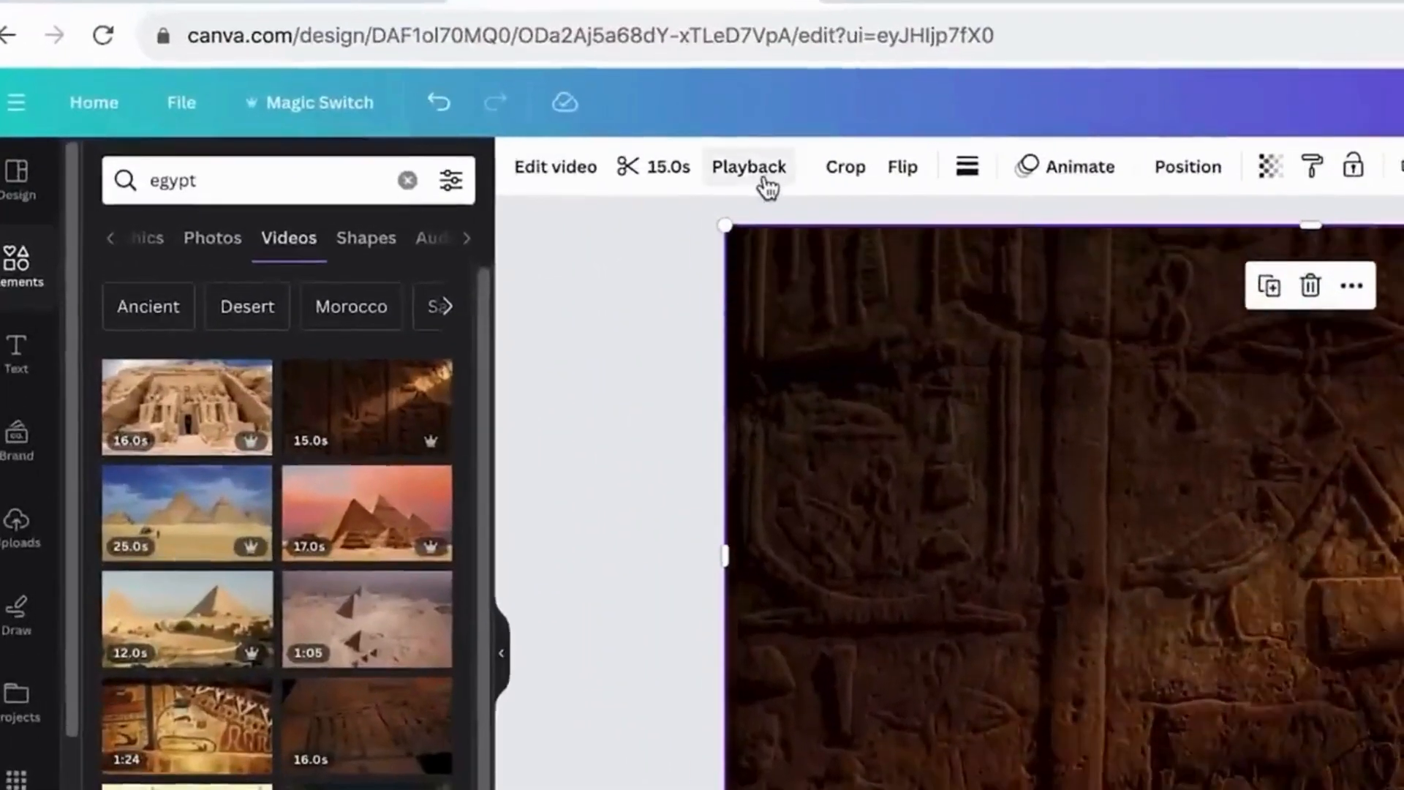
# - Set the hieroglyph video's playback speed to 2 and trim its duration to 1 s
pyautogui.click(761, 179)
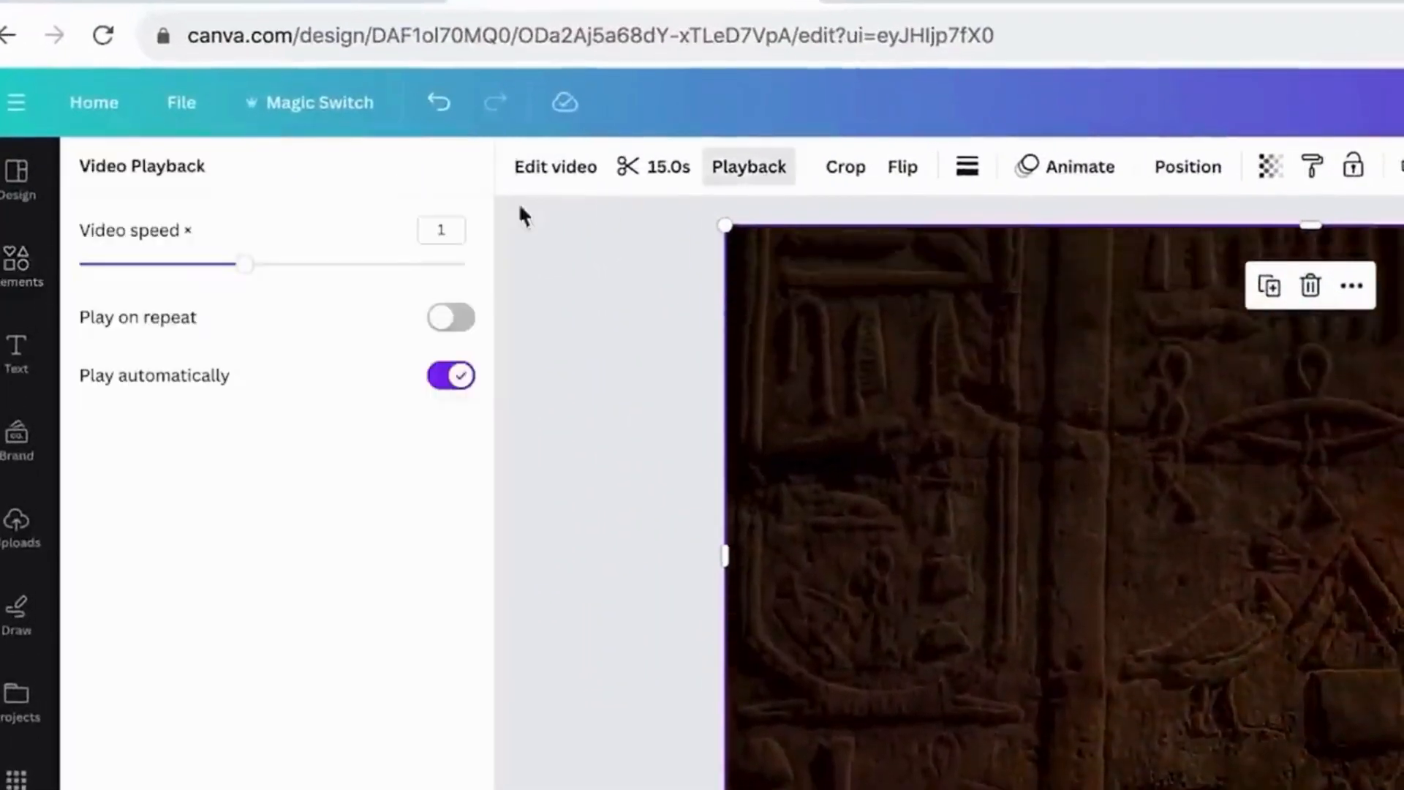
pyautogui.moveTo(244, 268); pyautogui.dragTo(489, 277)
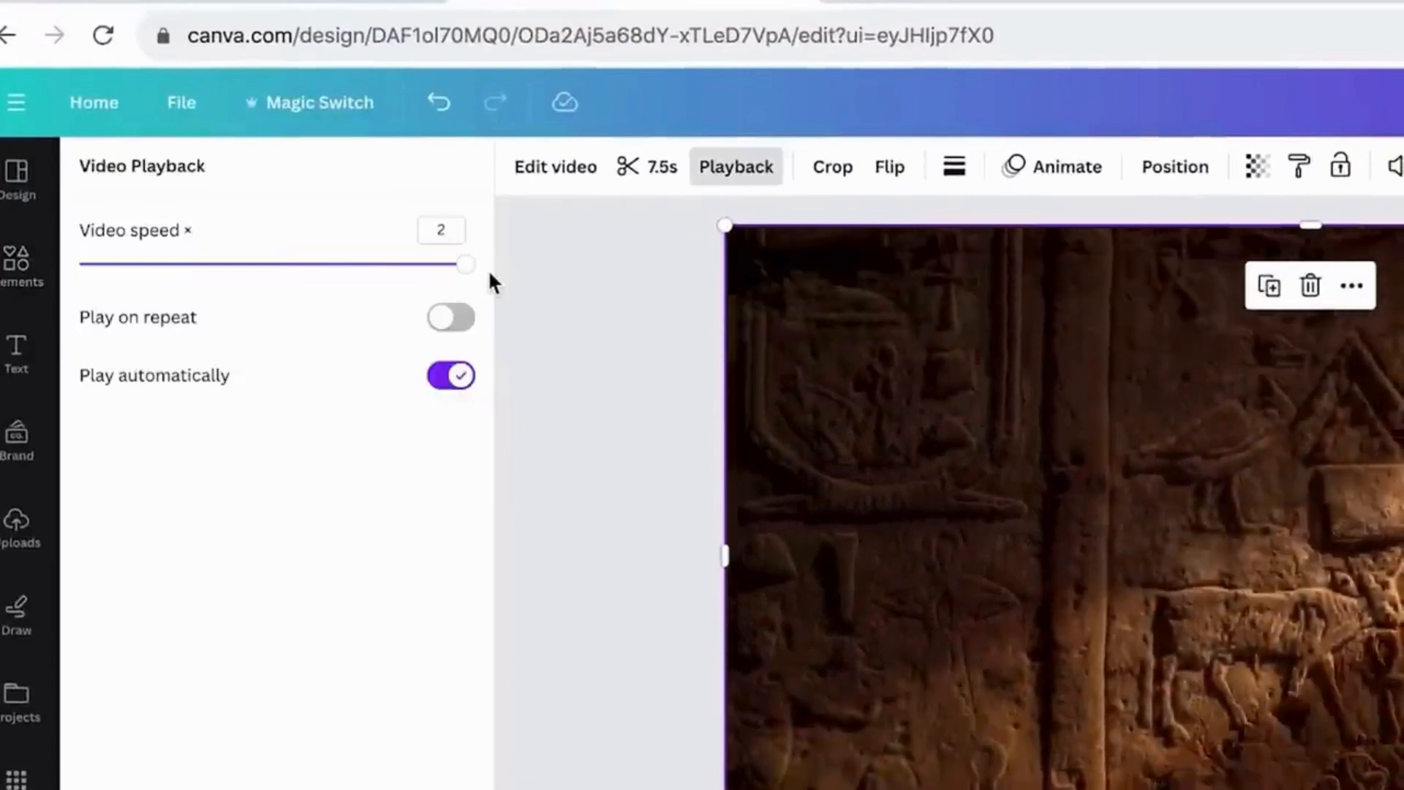
pyautogui.click(644, 166)
pyautogui.doubleClick(575, 166)
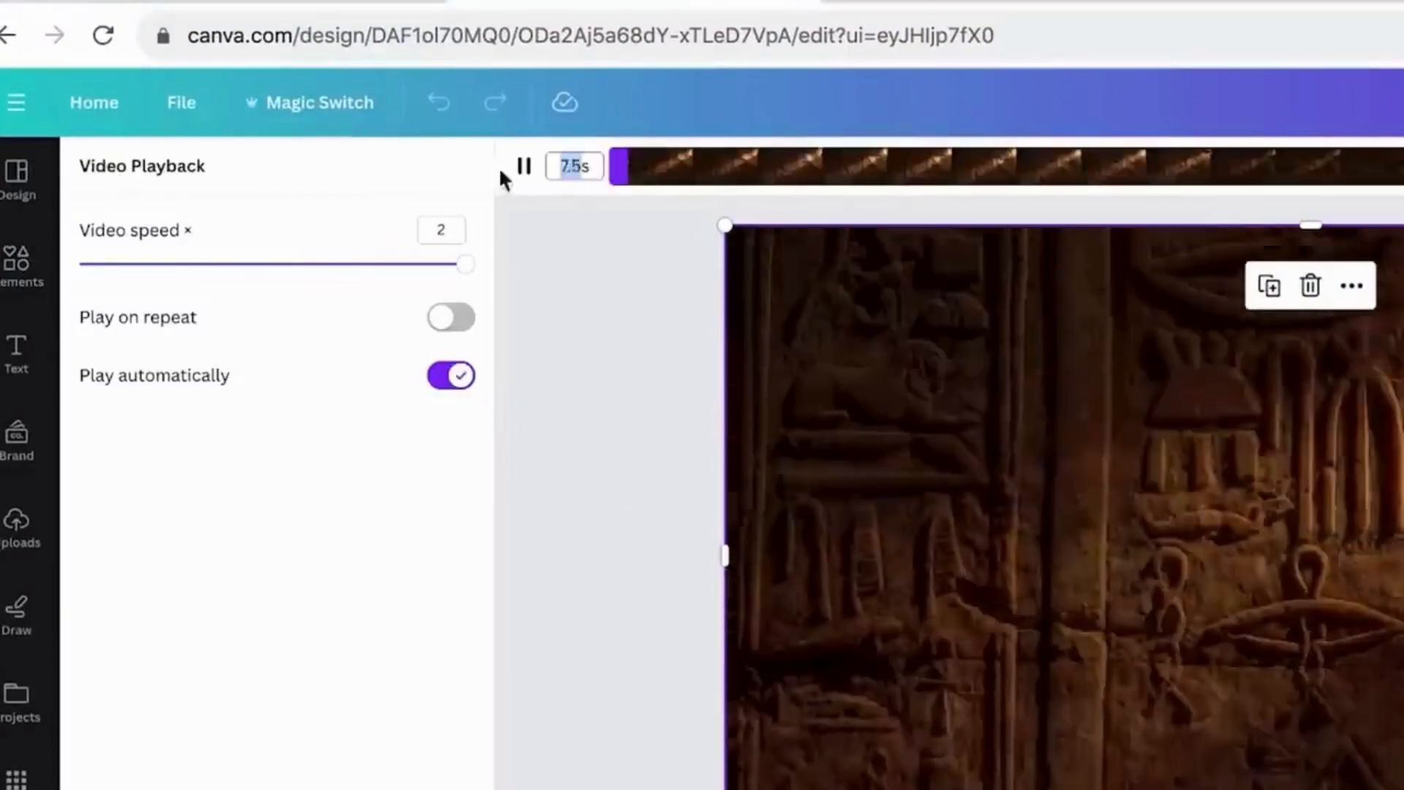
pyautogui.write('1s')
pyautogui.press('Return')
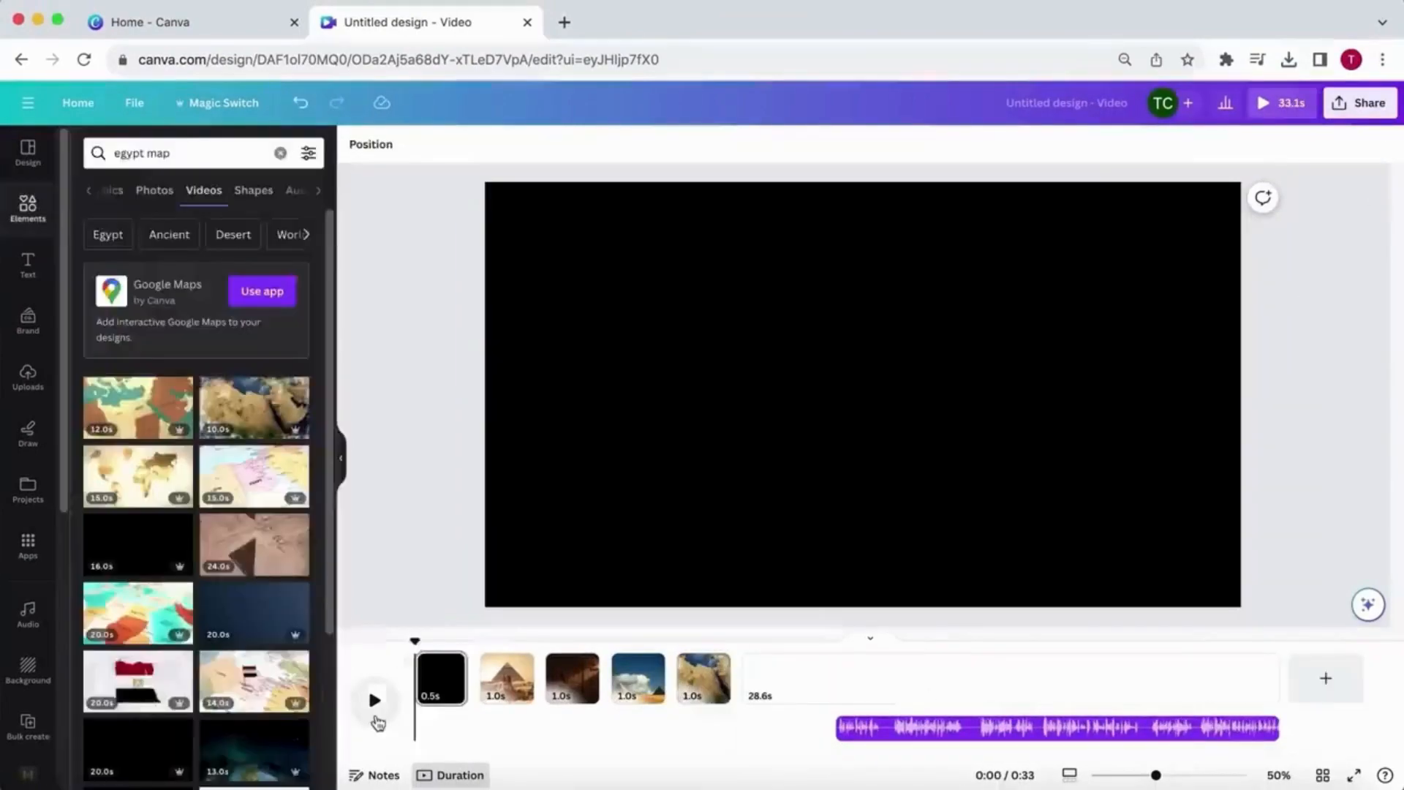
# - Play back the short opening pages and return the playhead to the pyramid photo page
pyautogui.click(376, 718)
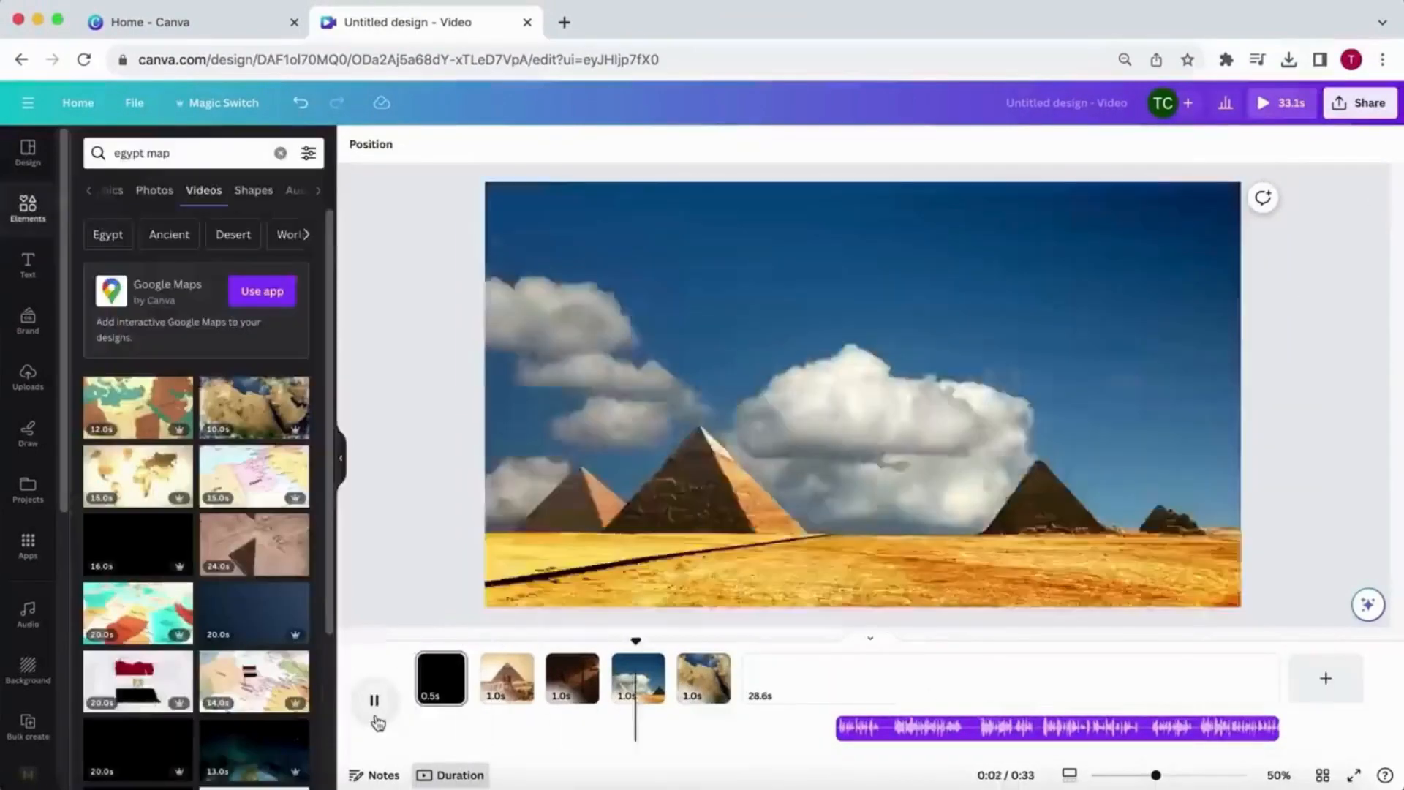
pyautogui.click(377, 719)
pyautogui.moveTo(764, 642); pyautogui.dragTo(504, 641)
# - Remove the background from the Sphinx and pyramid photo with BG Remover
pyautogui.click(901, 329)
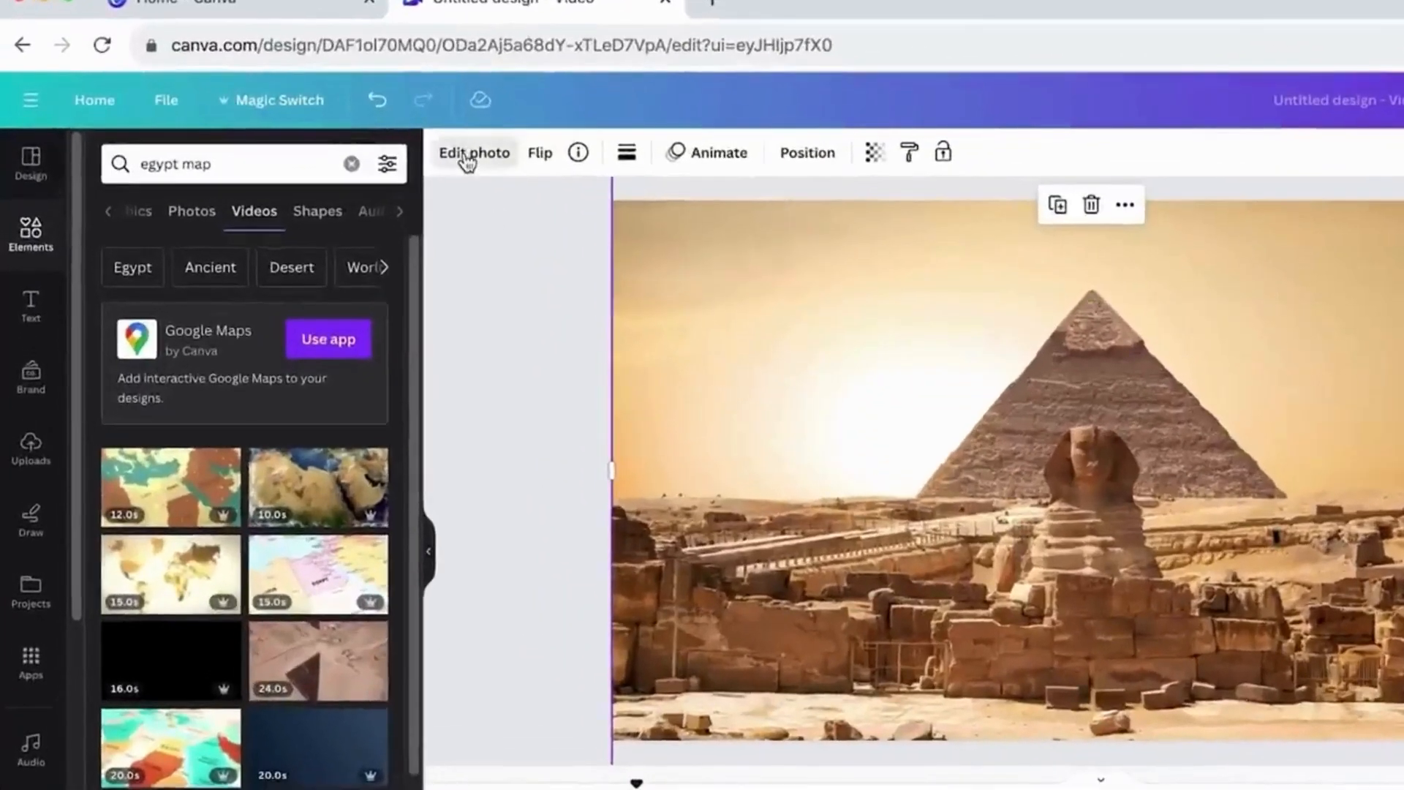
pyautogui.click(377, 144)
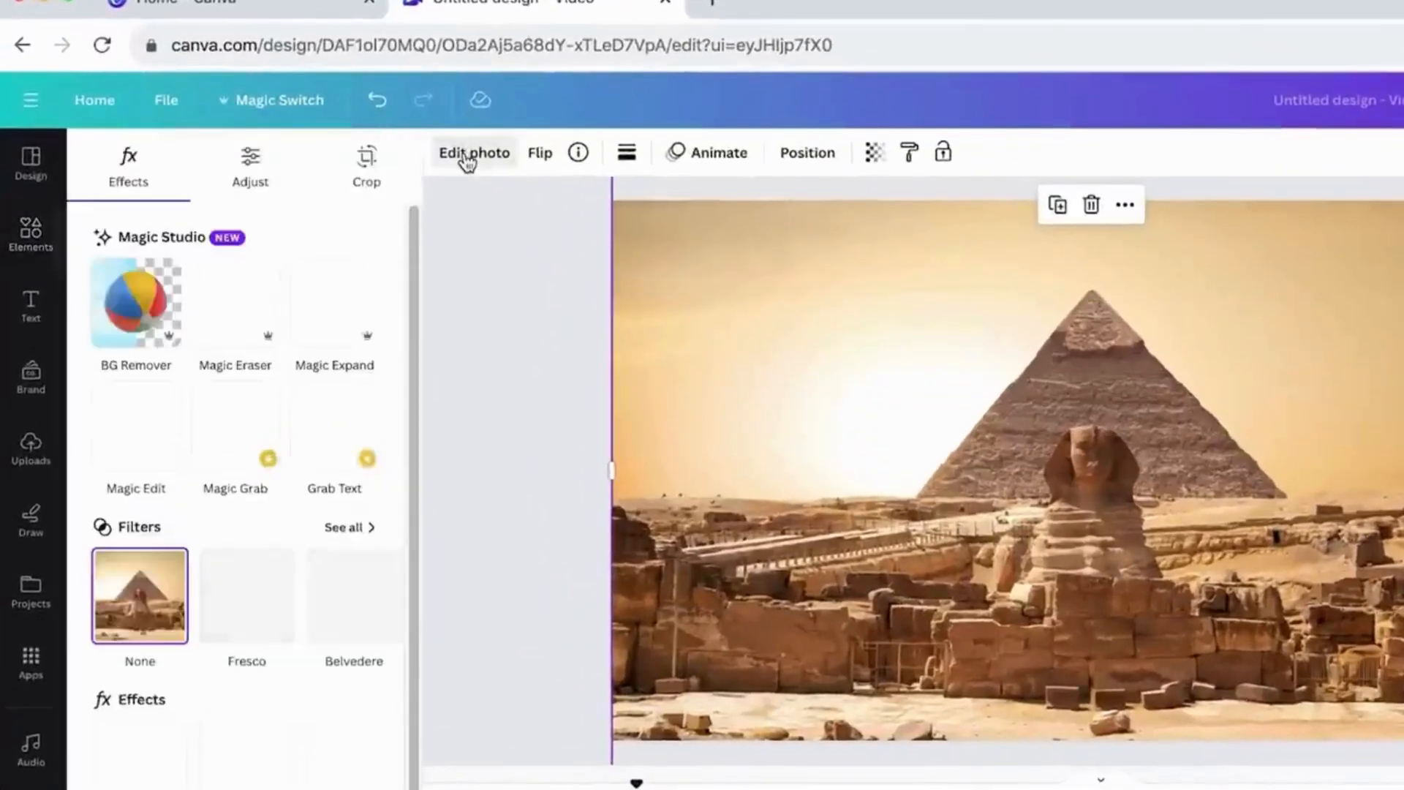
pyautogui.click(152, 312)
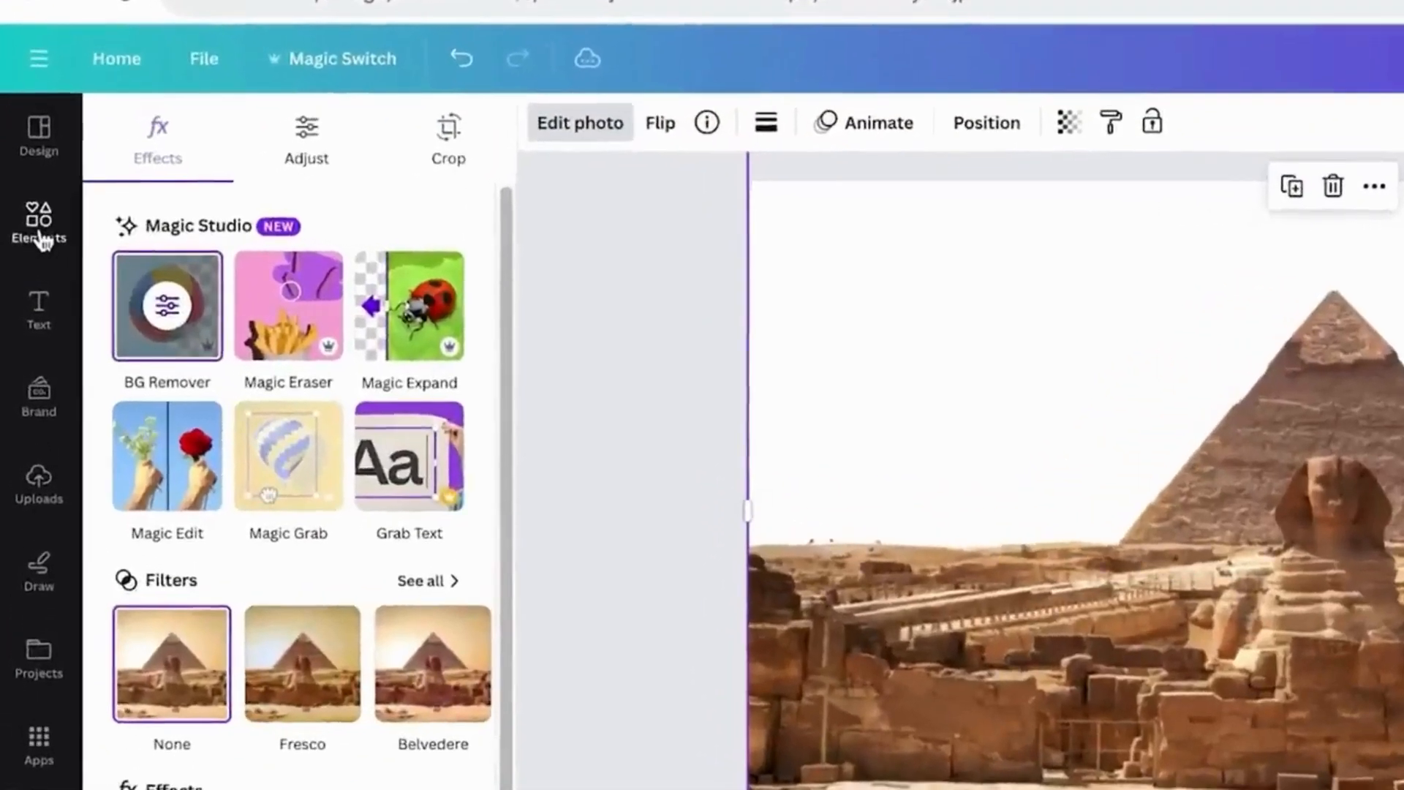
# - Search the element videos for "sunset"
pyautogui.click(40, 234)
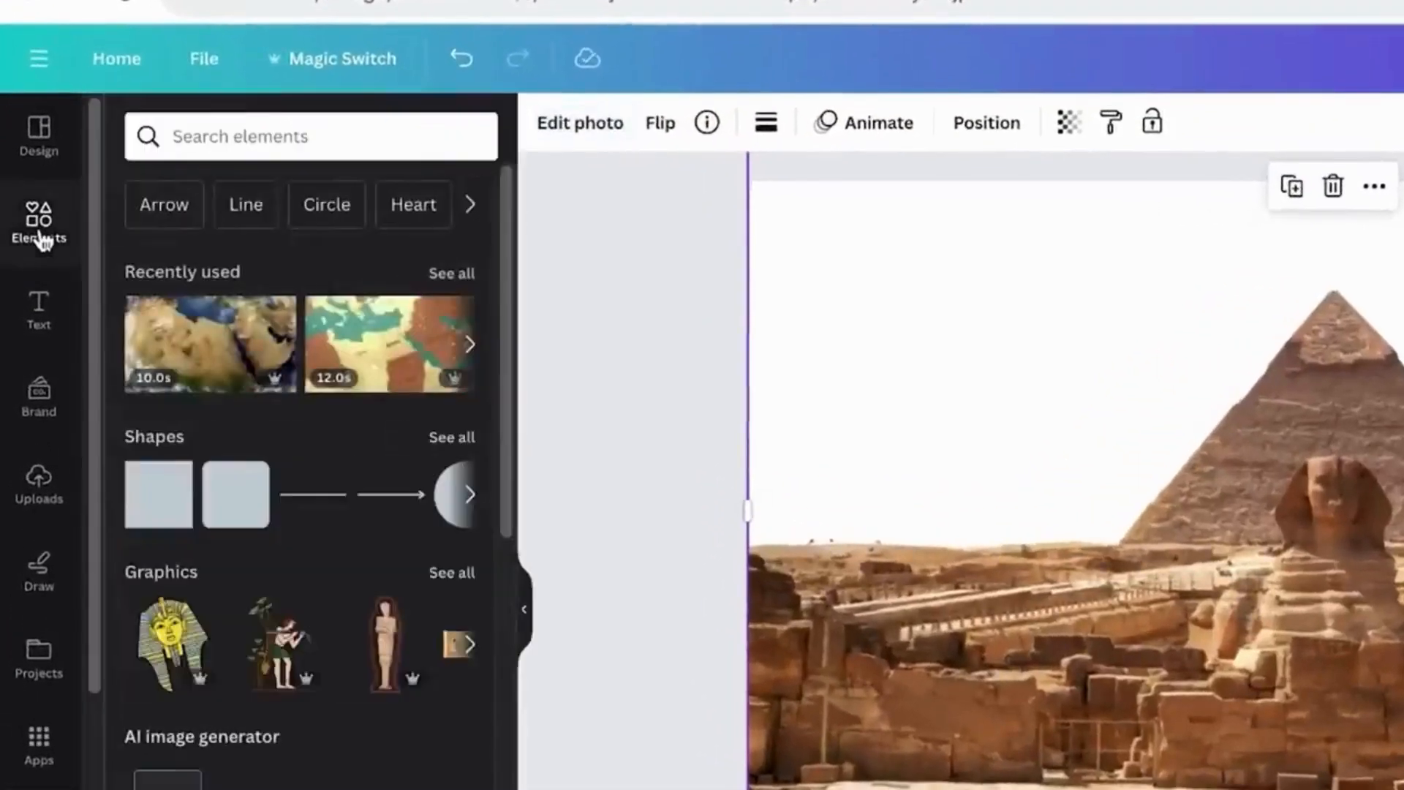
pyautogui.click(259, 136)
pyautogui.write('sunset')
pyautogui.press('Return')
pyautogui.click(366, 194)
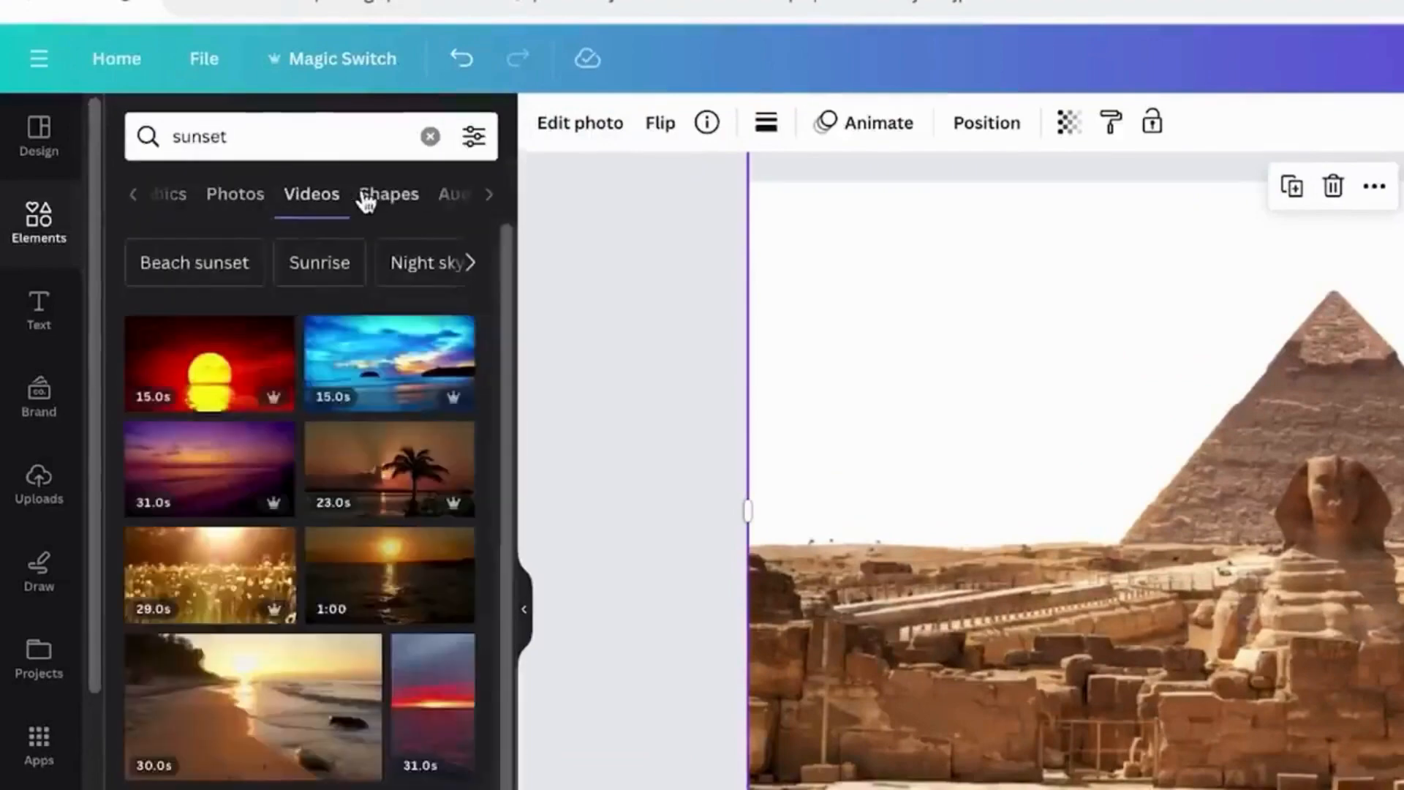
# - Add the red-sky sunset video with the yellow sun to the pyramid page and enlarge it to fill the frame
pyautogui.click(245, 369)
pyautogui.moveTo(1011, 455); pyautogui.dragTo(942, 426)
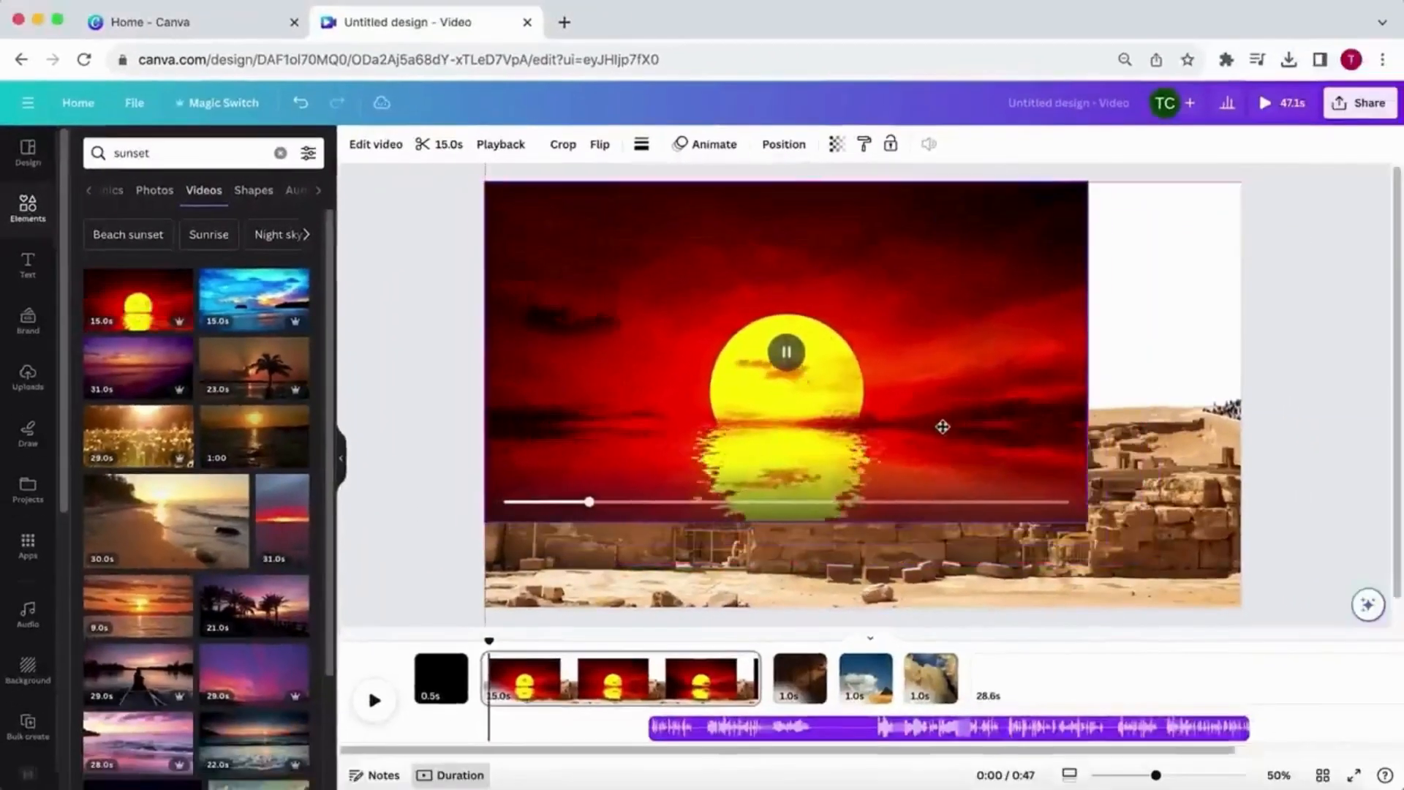
pyautogui.moveTo(1088, 521); pyautogui.dragTo(1241, 608)
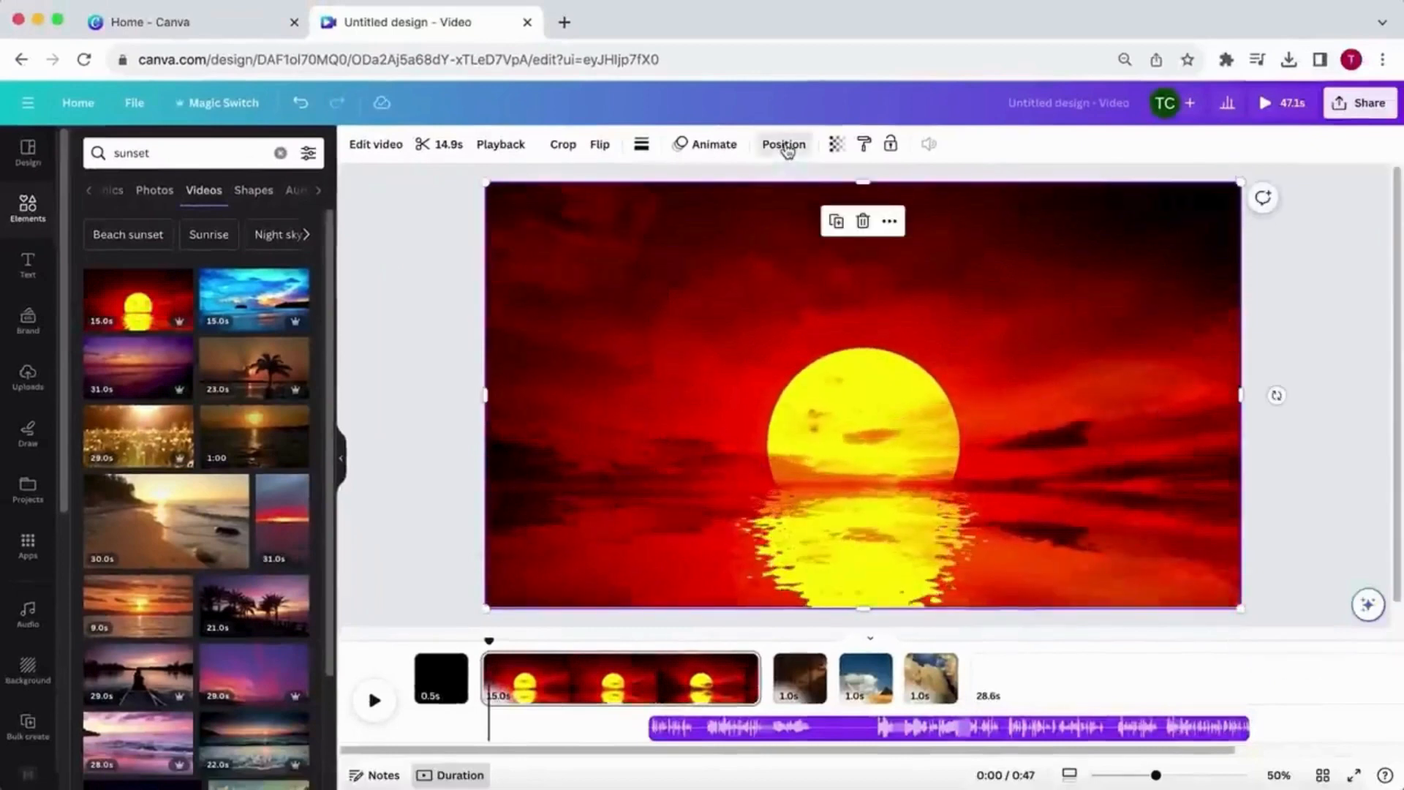
# - Send the sunset video behind the cut-out pyramid photo and shift it slightly upward on the page
pyautogui.click(785, 146)
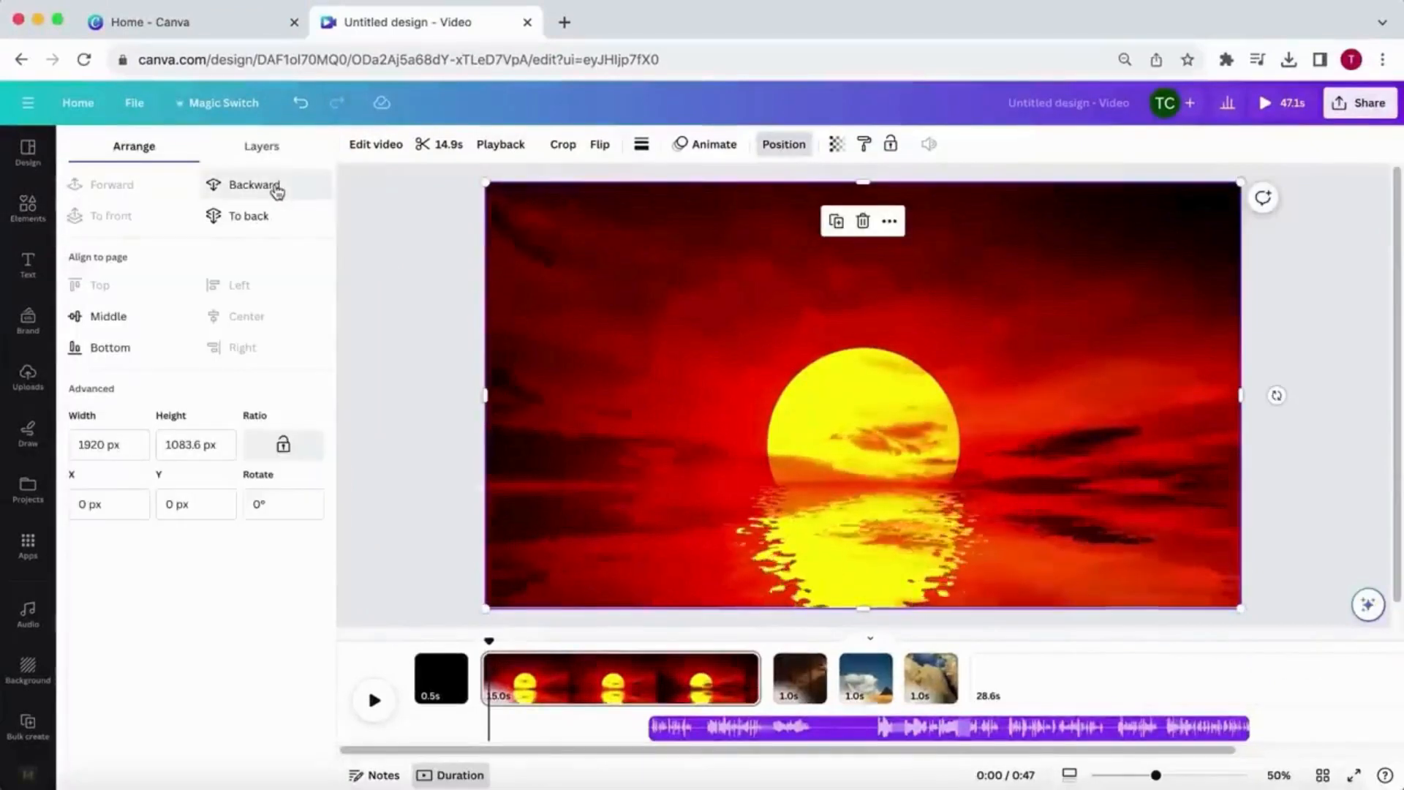
pyautogui.click(276, 187)
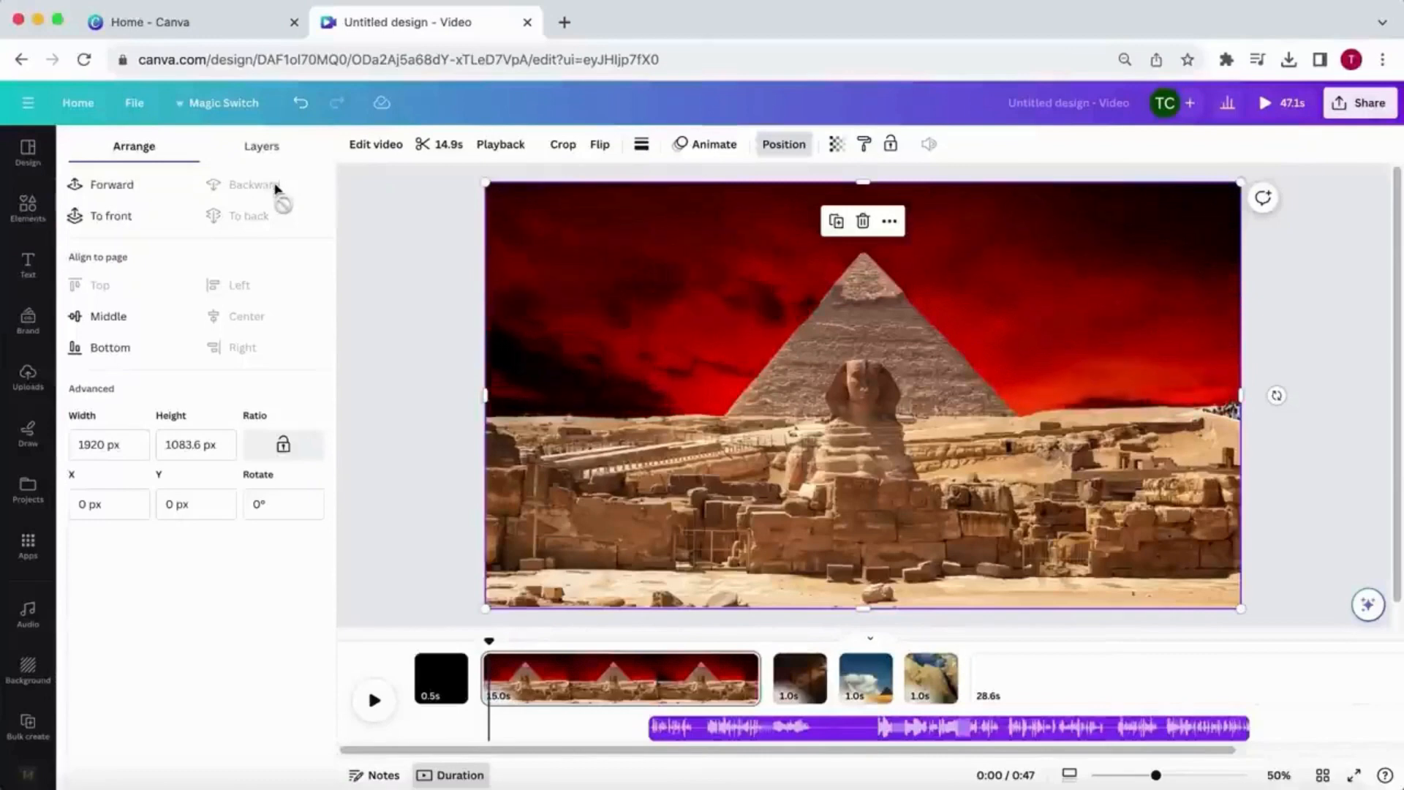
pyautogui.click(267, 150)
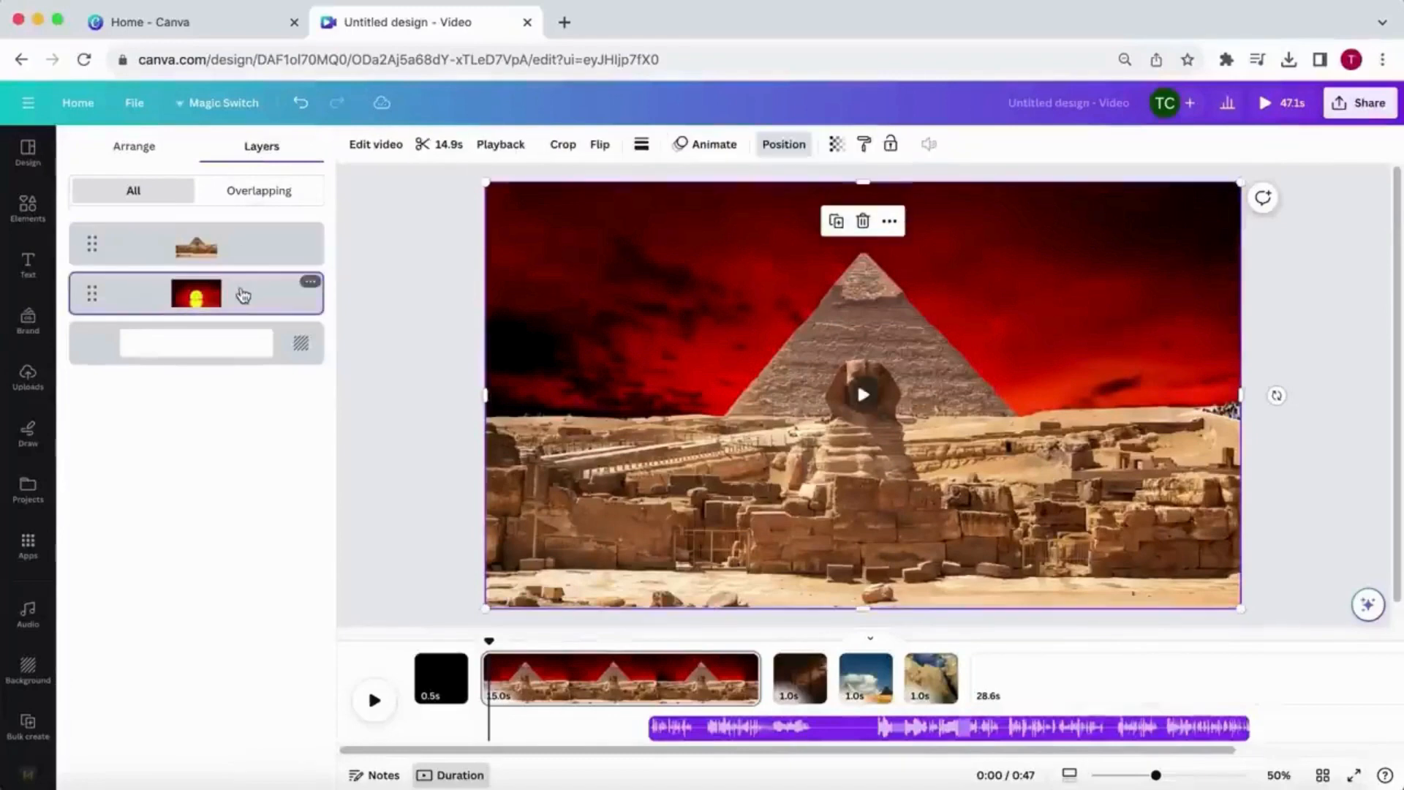
pyautogui.moveTo(729, 349); pyautogui.dragTo(737, 305)
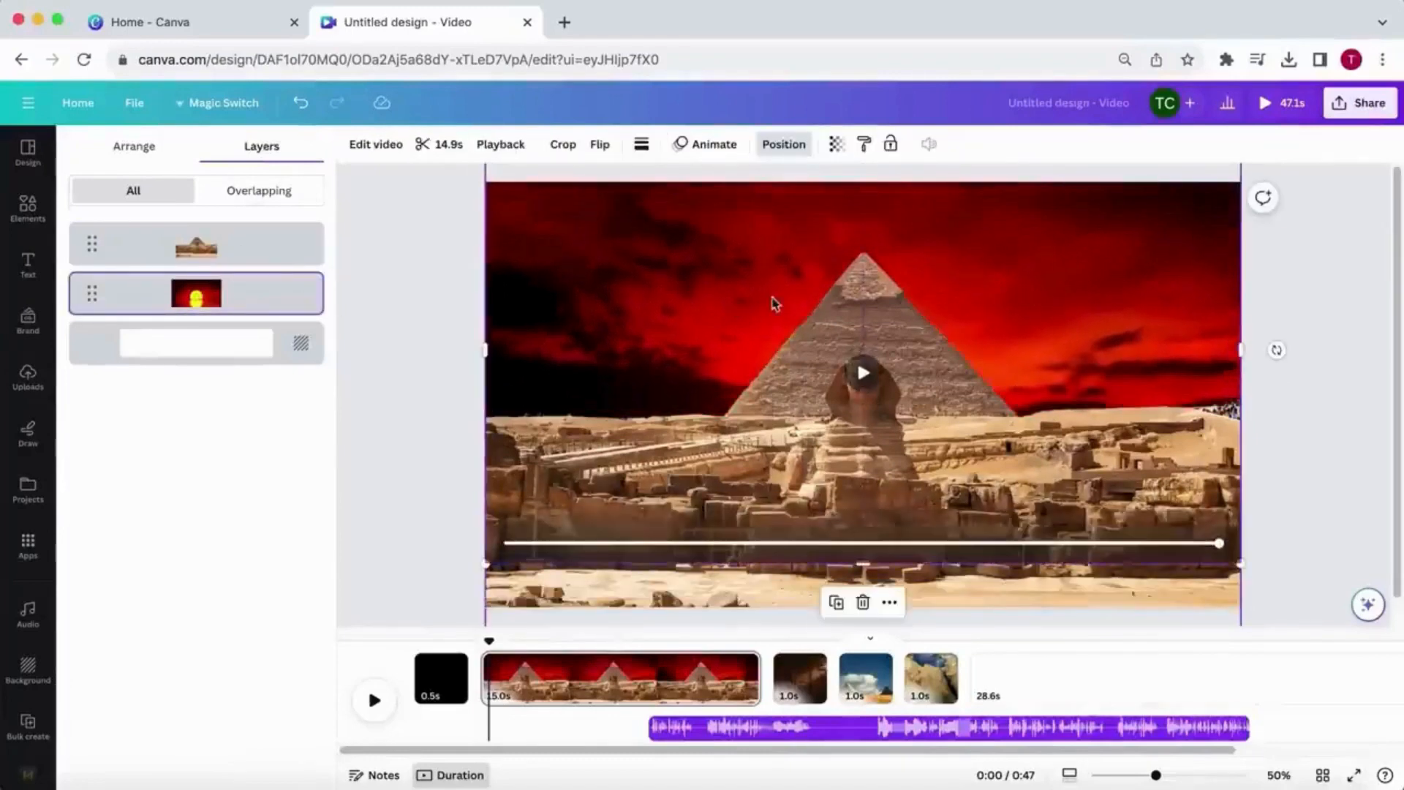
# - Set the sunset video's playback speed to 2 and trim its duration to 1 s
pyautogui.click(490, 146)
pyautogui.moveTo(179, 208); pyautogui.dragTo(395, 217)
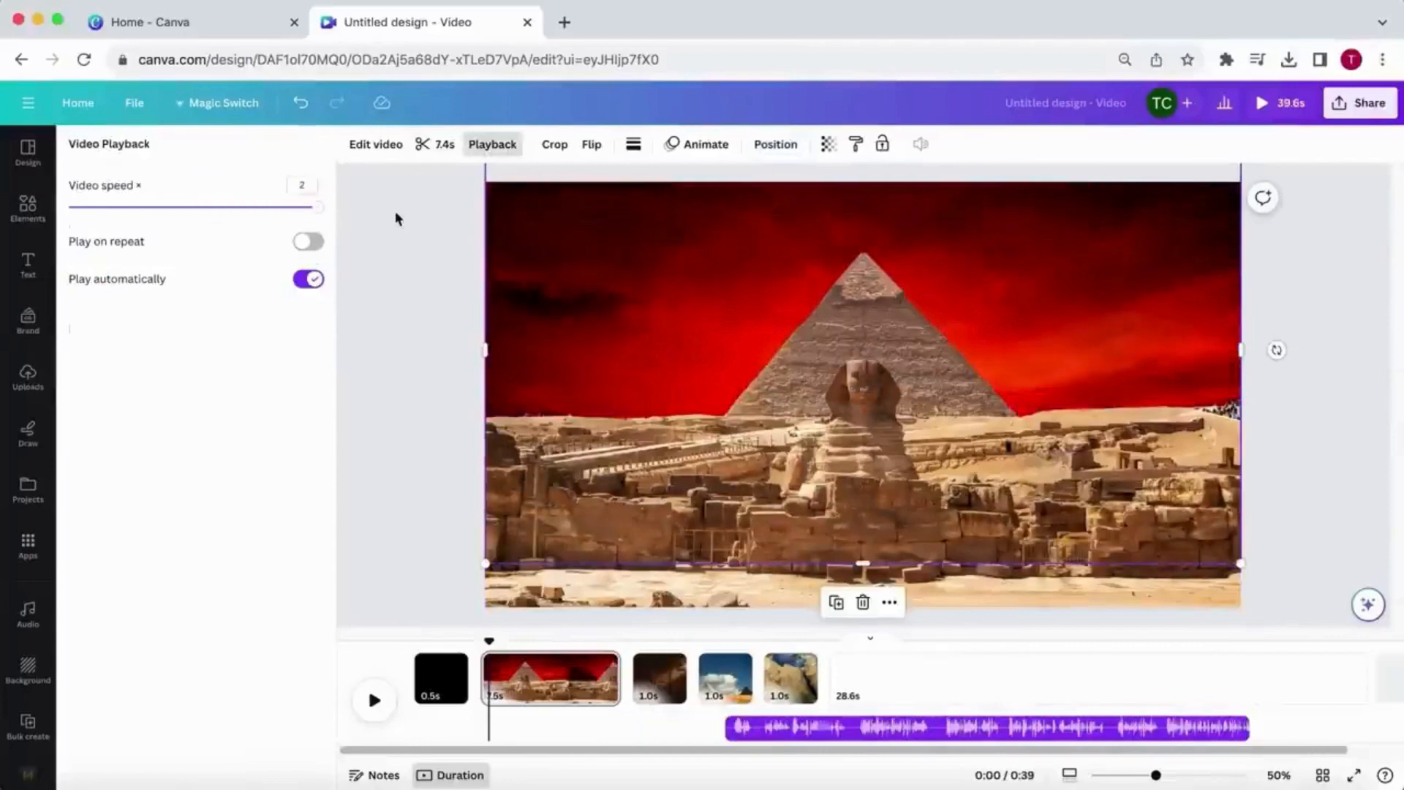
pyautogui.click(436, 144)
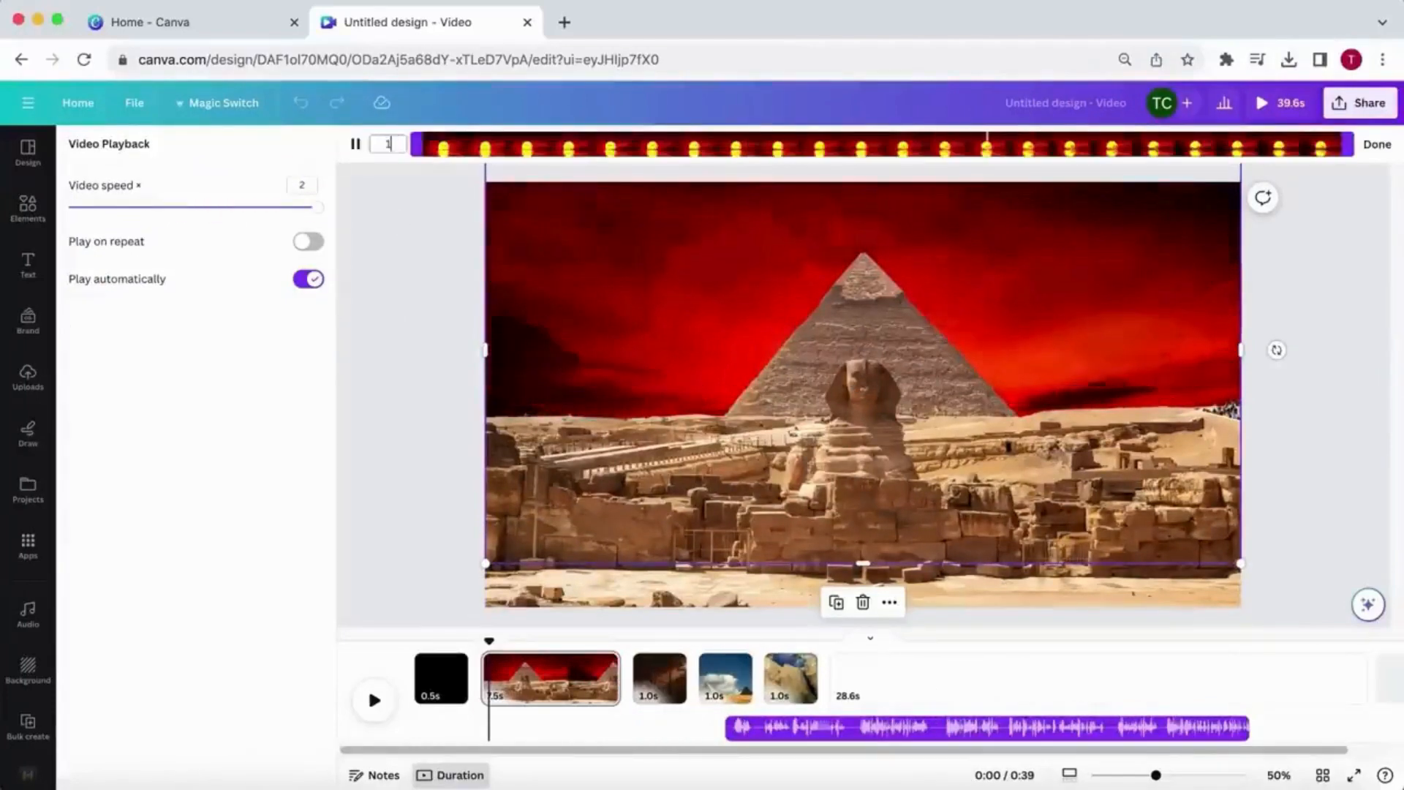
pyautogui.click(1382, 147)
pyautogui.click(1325, 363)
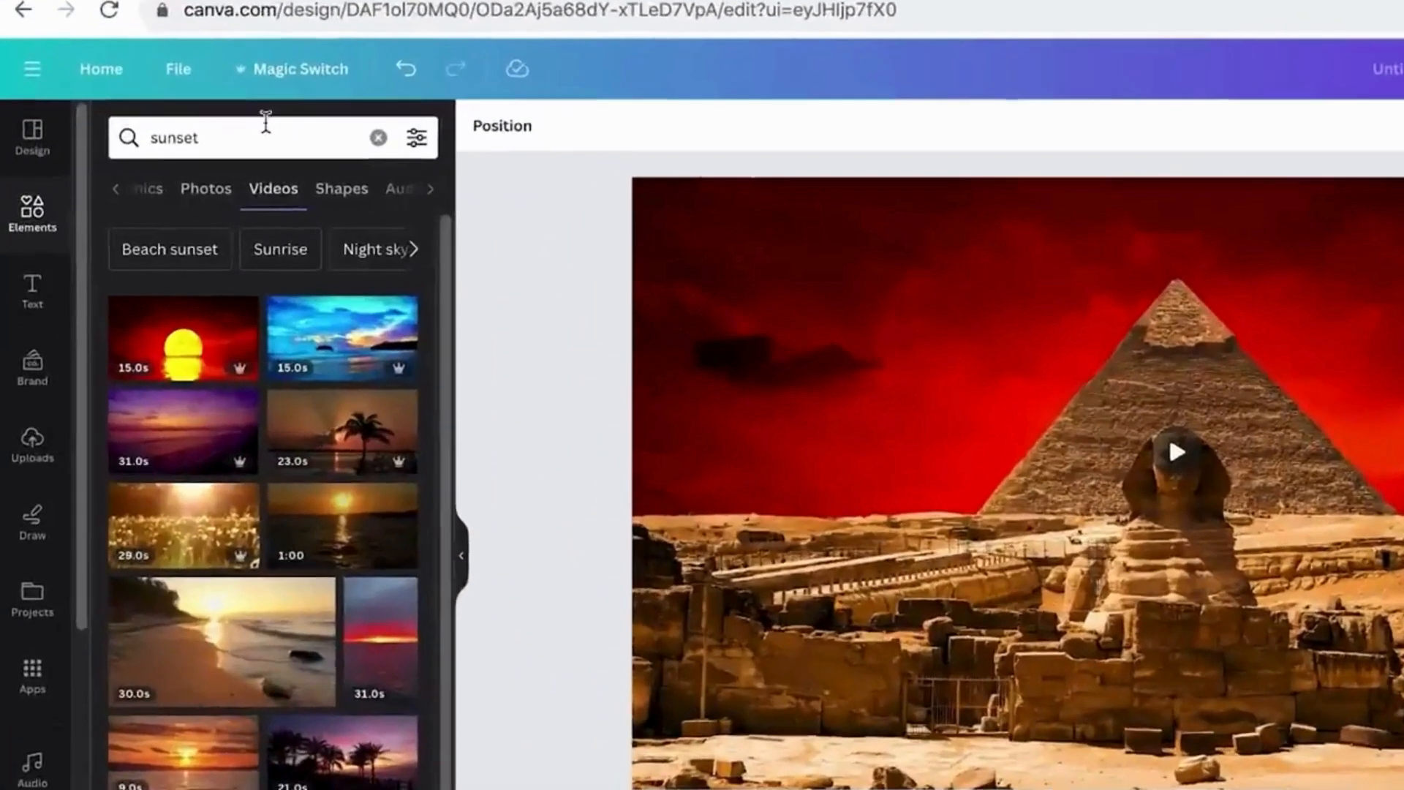
# - Replace the video search with "camera overlay"
pyautogui.click(266, 122)
pyautogui.hotkey('ctrl', 'a')
pyautogui.press('BackSpace')
pyautogui.write('camera overla')
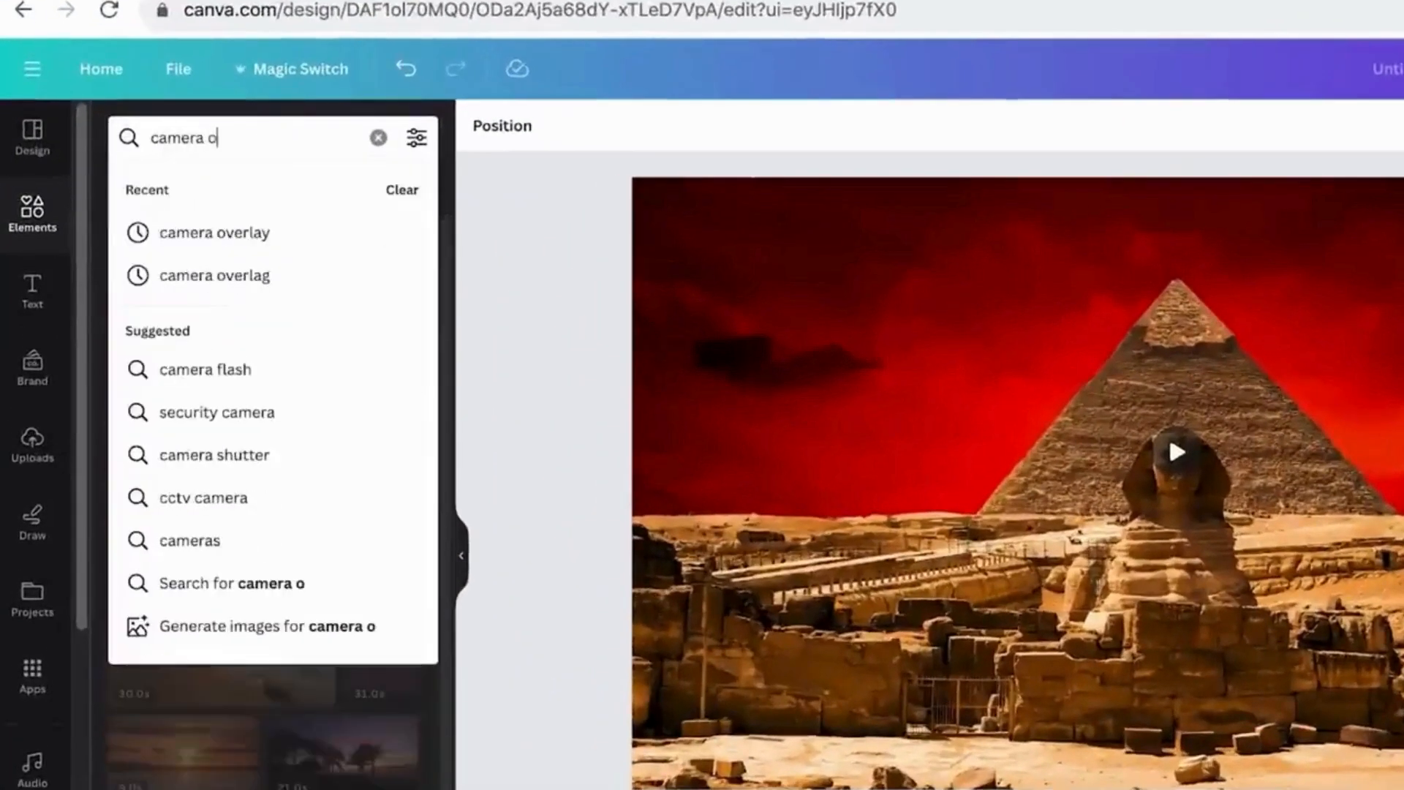
pyautogui.write('y')
pyautogui.press('Return')
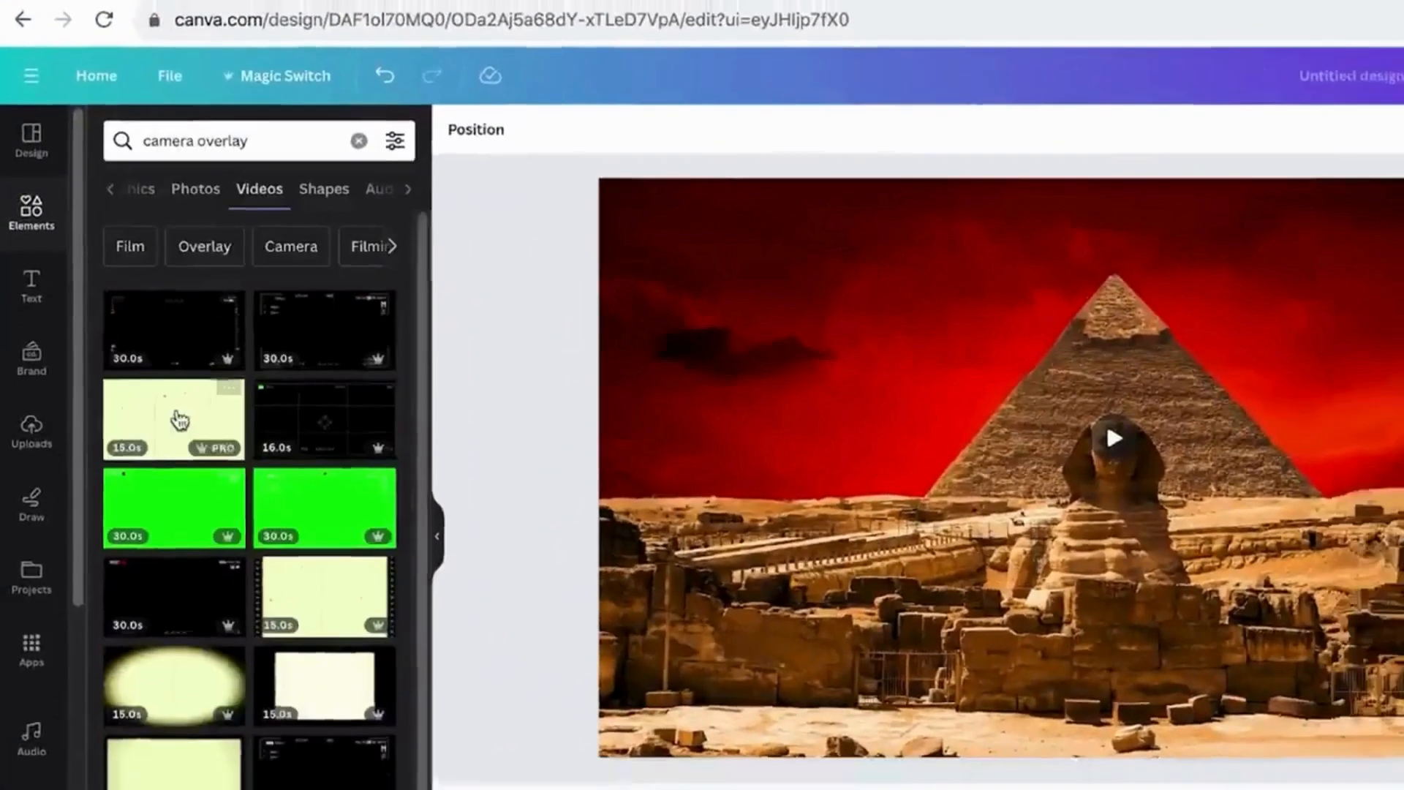
# - Place the cream film-dust overlay video across the whole pyramid page and set its transparency to 20
pyautogui.moveTo(179, 417); pyautogui.dragTo(783, 408)
pyautogui.moveTo(1092, 549); pyautogui.dragTo(1242, 670)
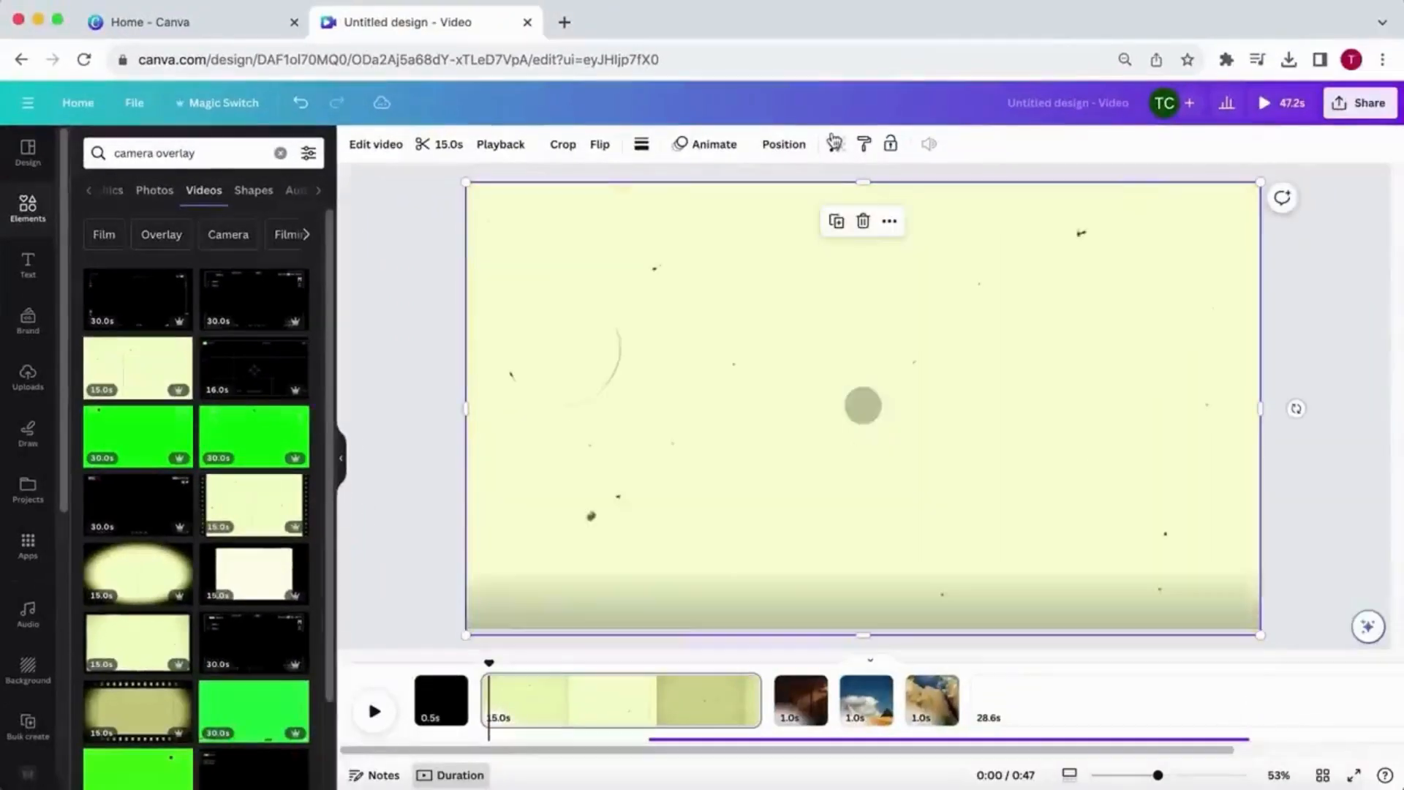
pyautogui.click(837, 146)
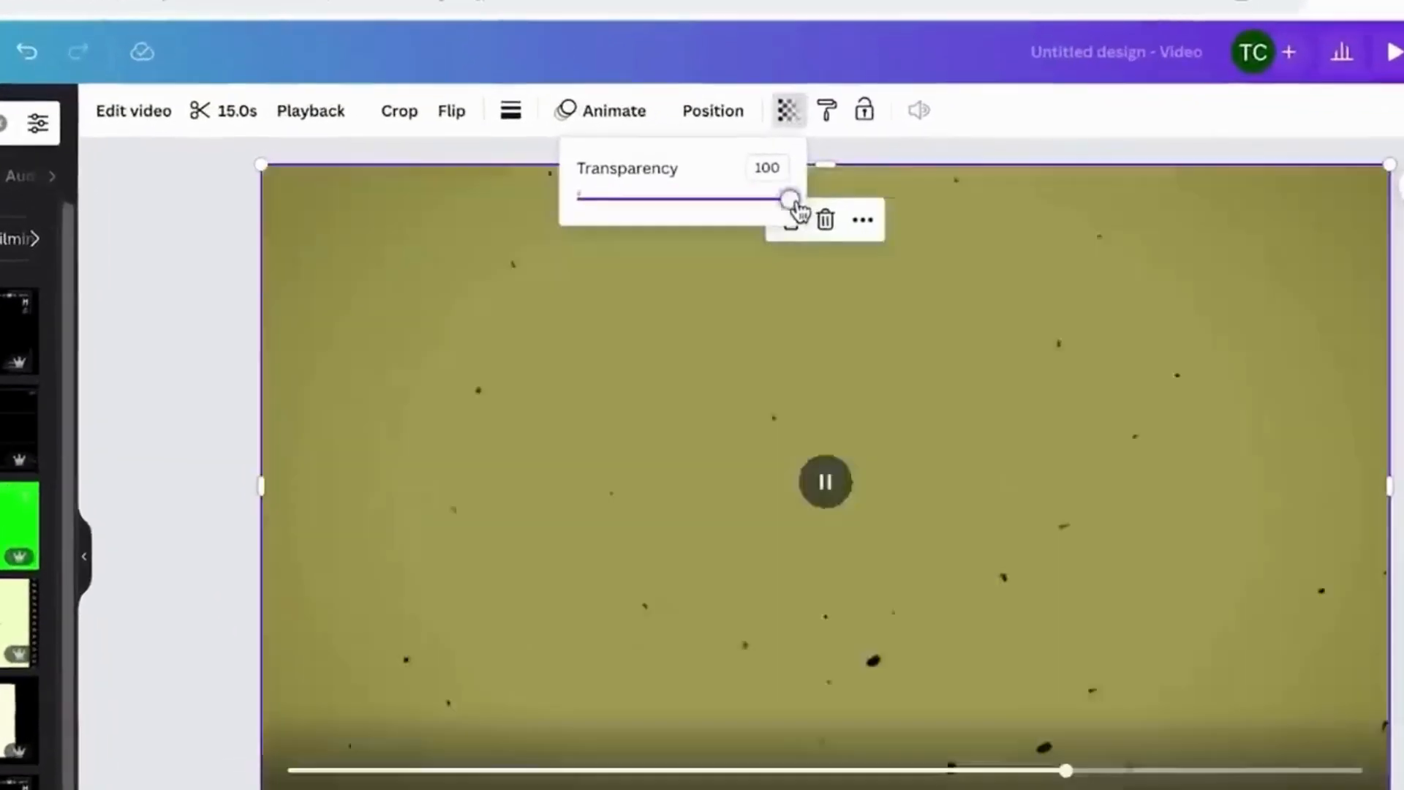
pyautogui.moveTo(836, 207); pyautogui.dragTo(615, 202)
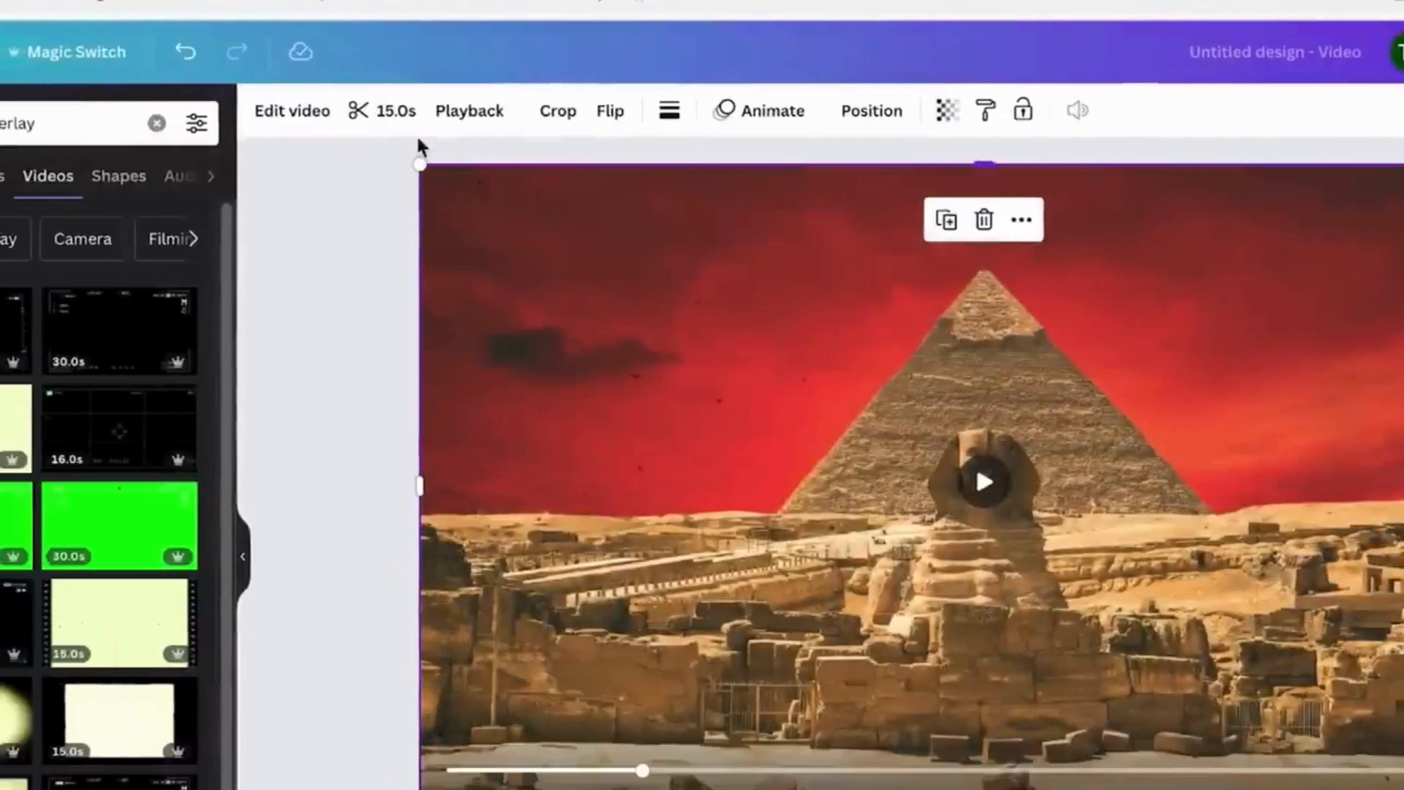
# - Trim the film-dust overlay on the pyramid page to 1 s
pyautogui.click(229, 112)
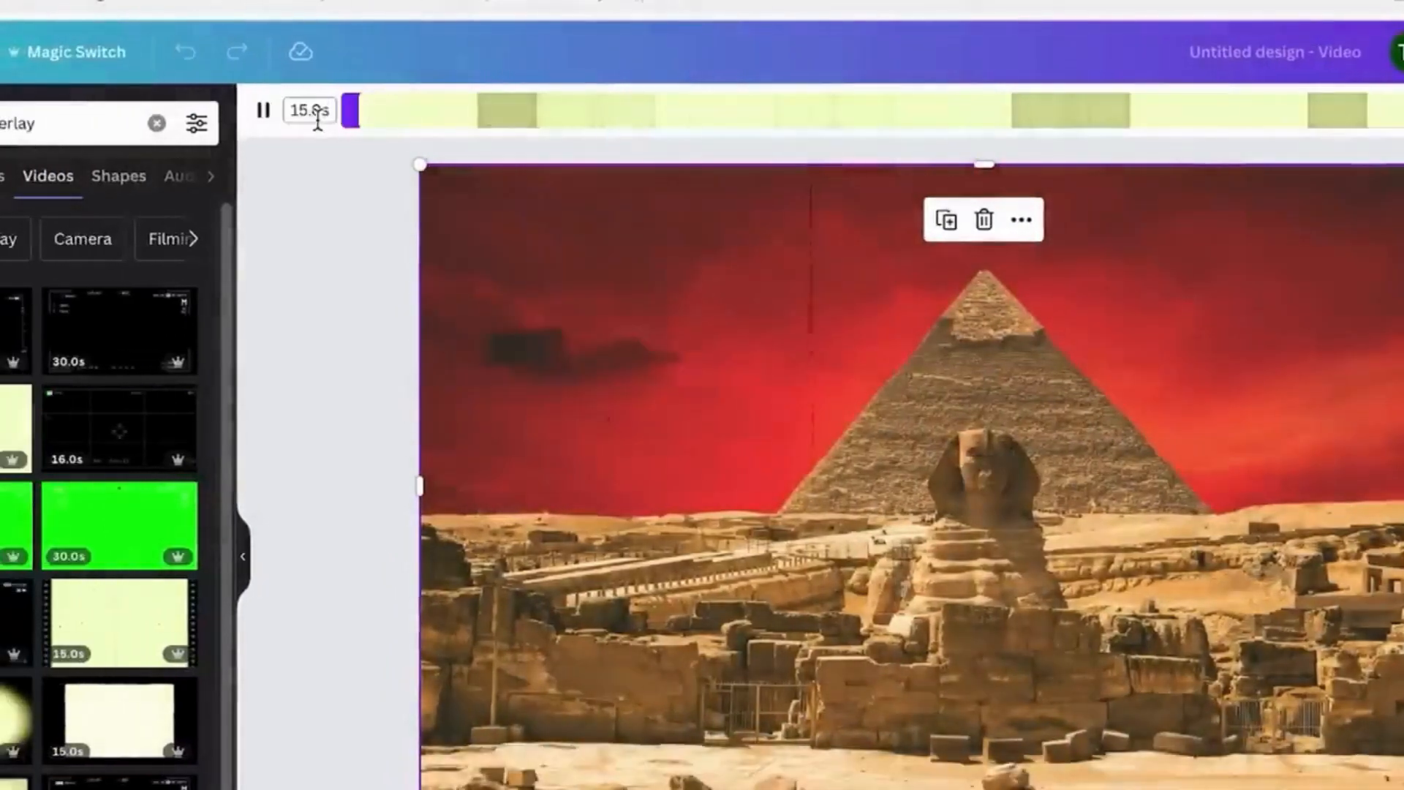
pyautogui.click(318, 111)
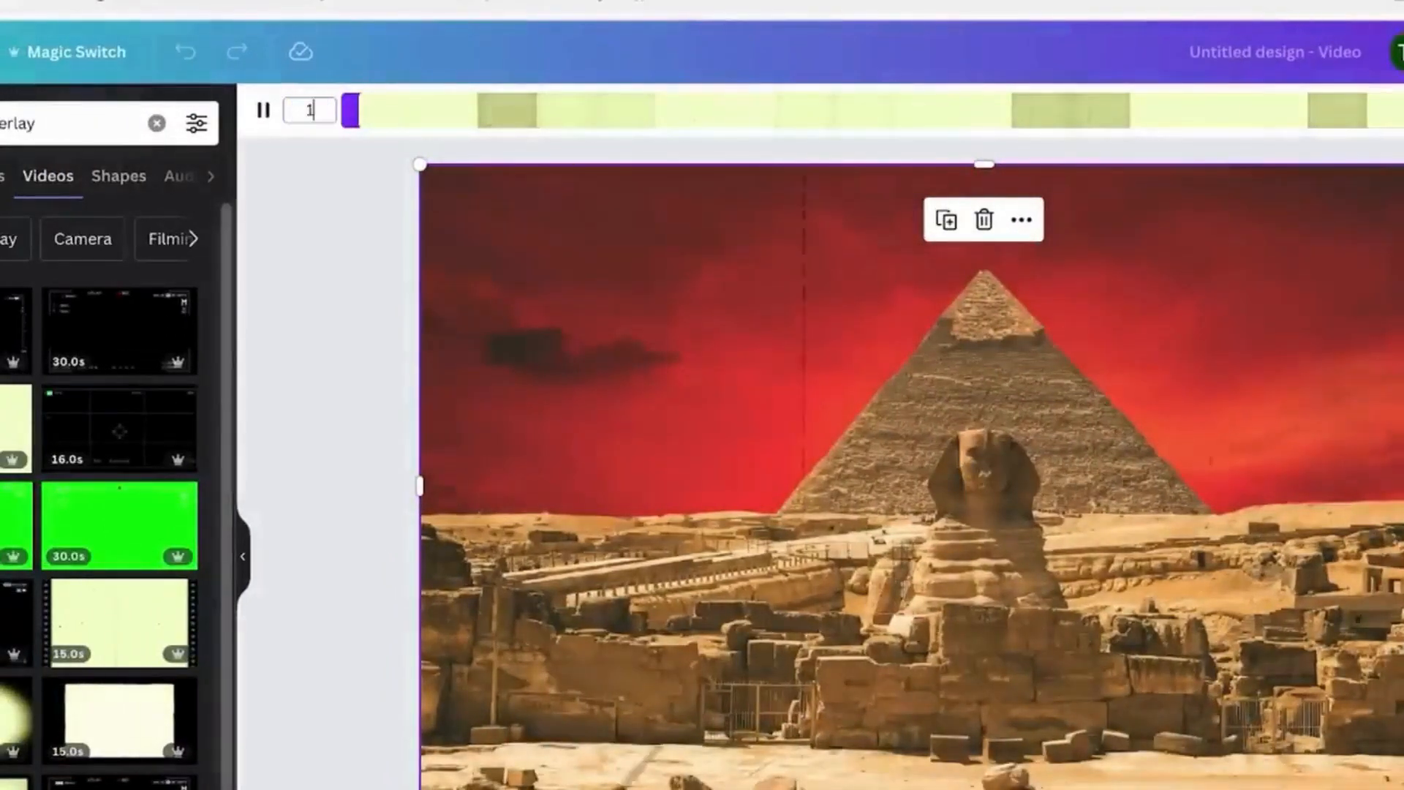
pyautogui.write('1')
pyautogui.press('Return')
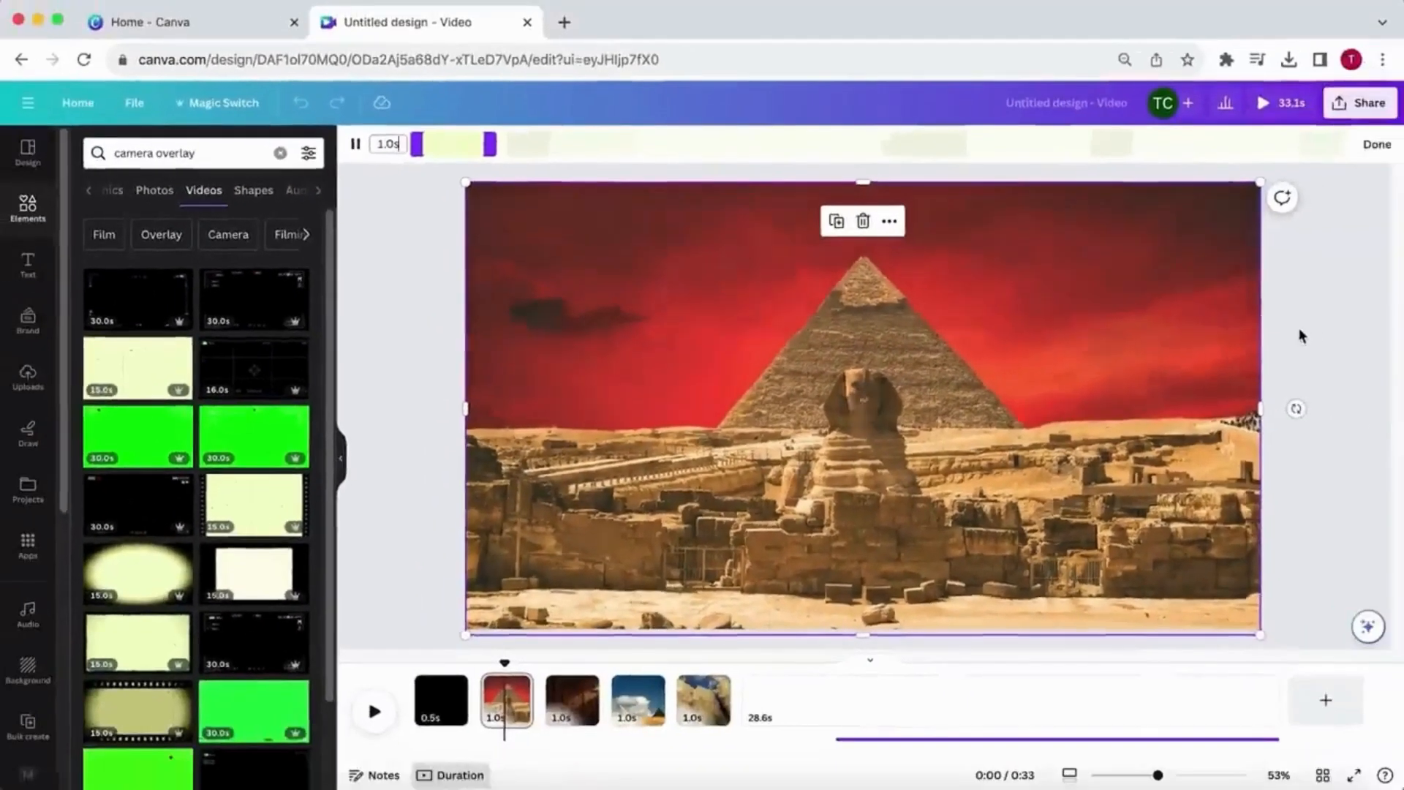
pyautogui.click(1302, 335)
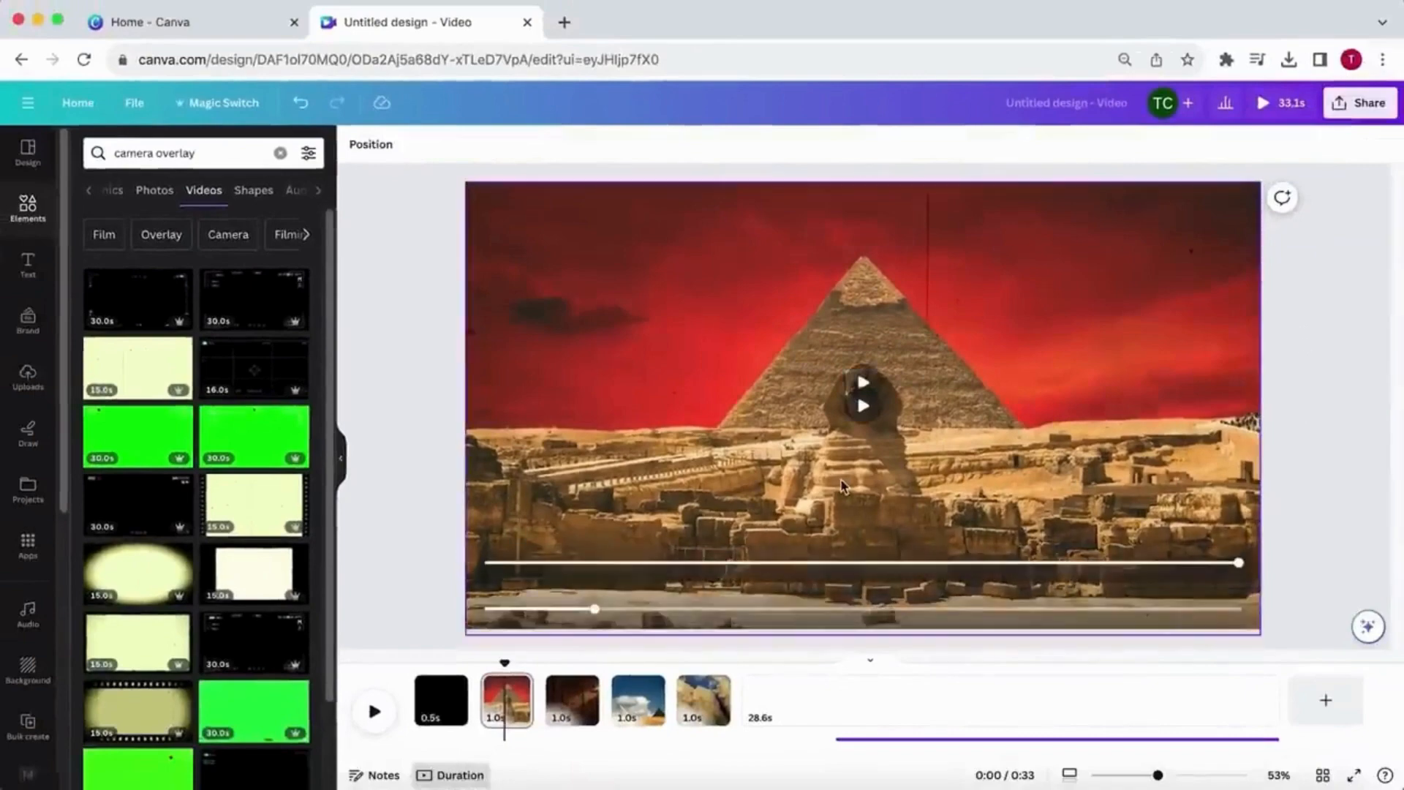
# - Copy the film-dust overlay onto the hieroglyph, cloudy pyramids and map pages, and play the sequence from the start
pyautogui.click(828, 451)
pyautogui.press('super+c')
pyautogui.click(577, 700)
pyautogui.press('super+v')
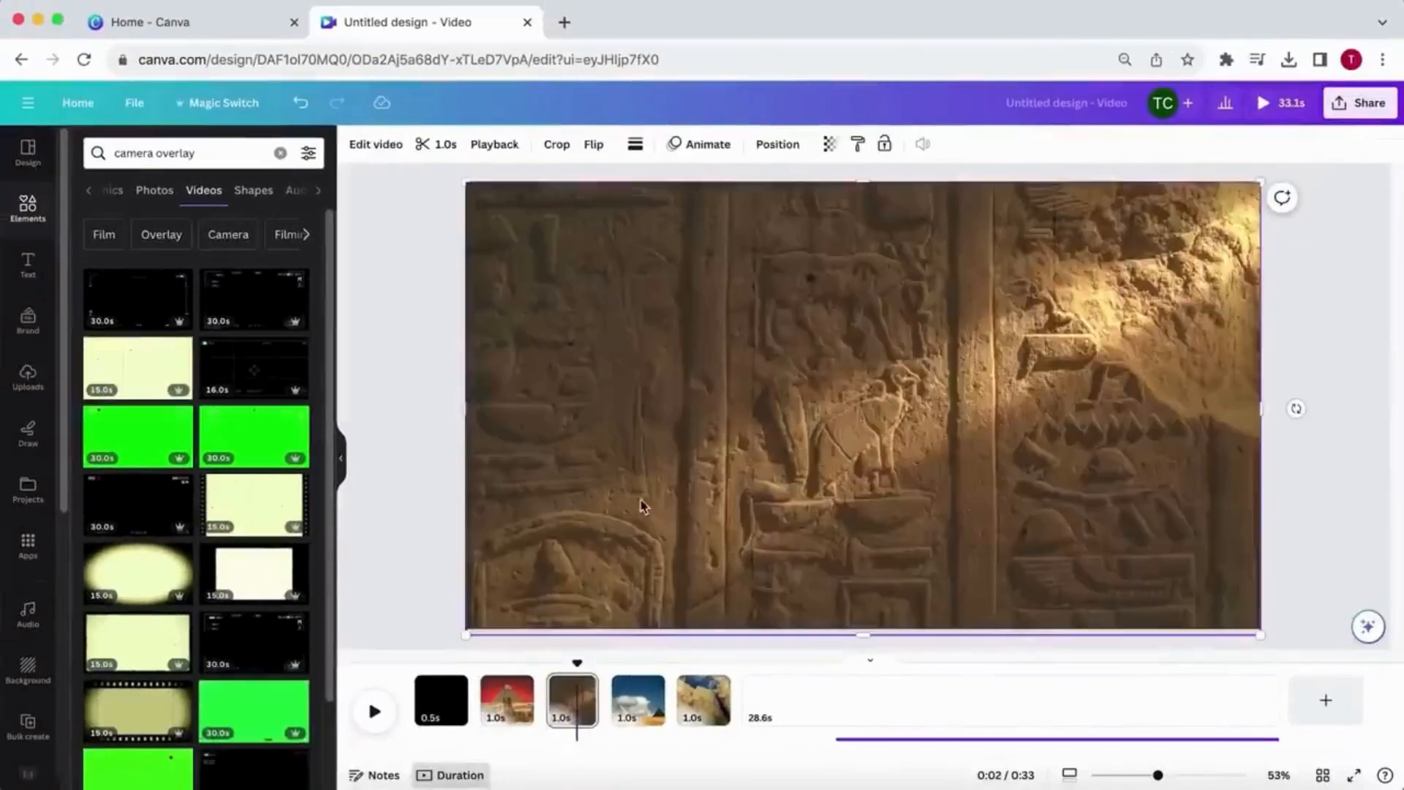
pyautogui.click(642, 700)
pyautogui.press('super+v')
pyautogui.click(705, 700)
pyautogui.press('super+v')
pyautogui.moveTo(704, 663); pyautogui.dragTo(374, 705)
pyautogui.click(373, 710)
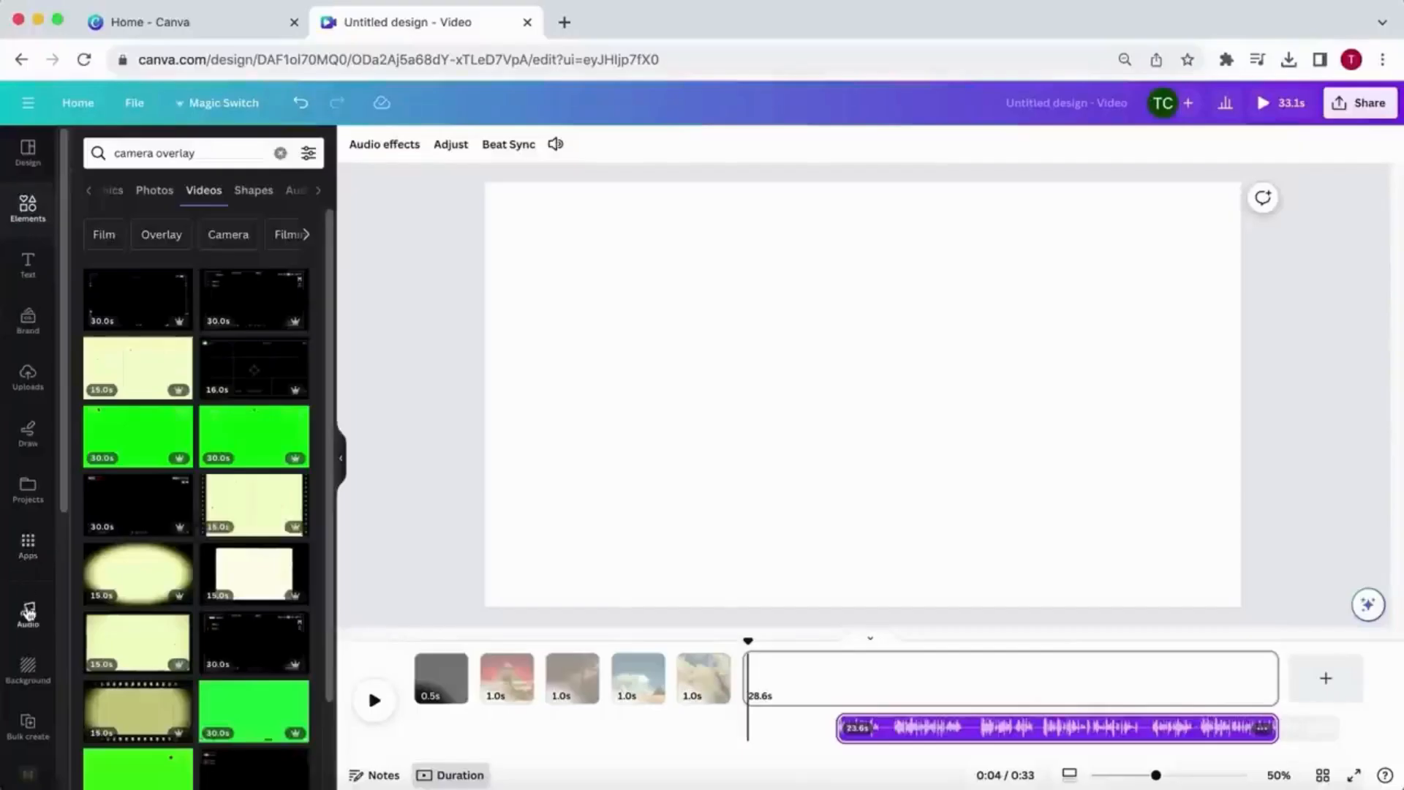
# - Search the audio library for "boom"
pyautogui.click(28, 614)
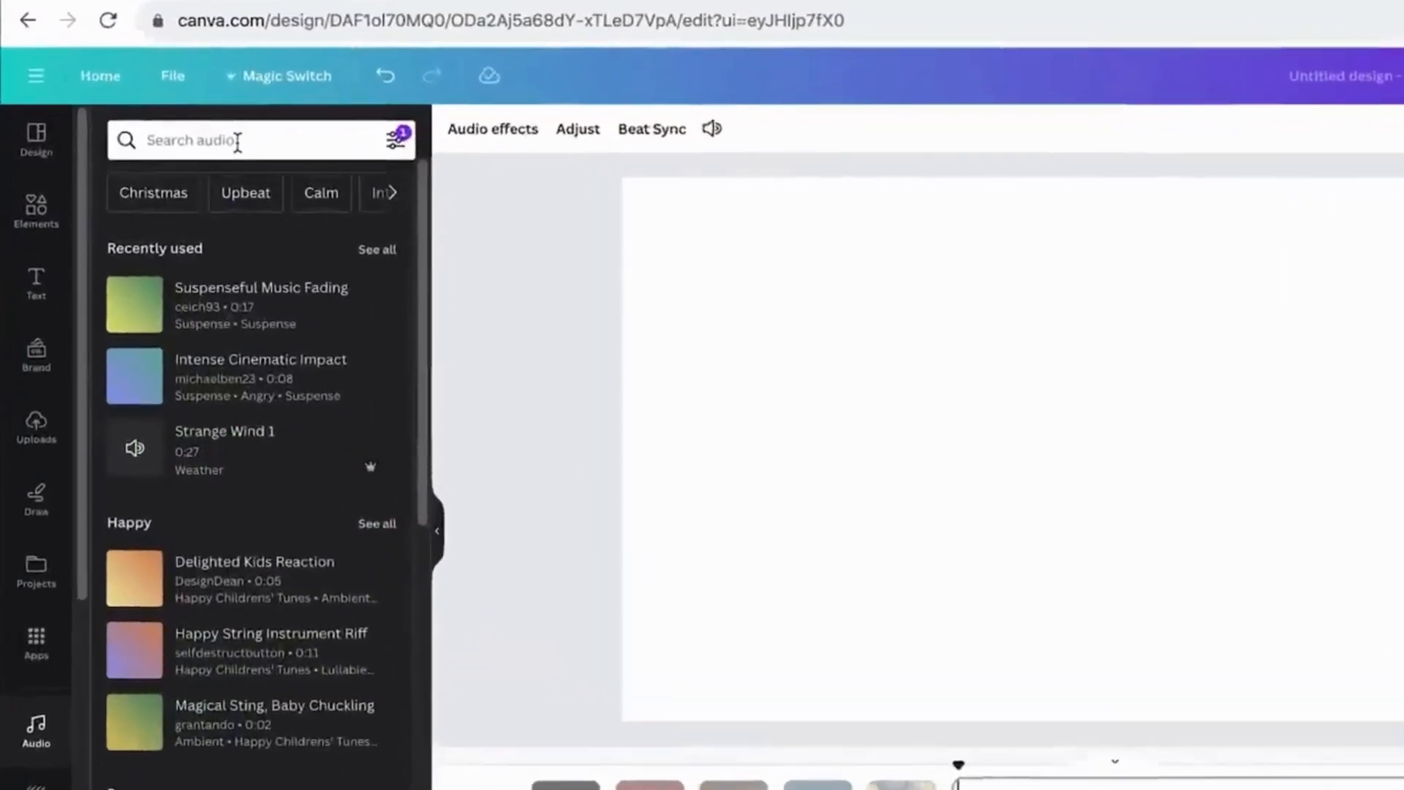
pyautogui.click(186, 153)
pyautogui.write('b')
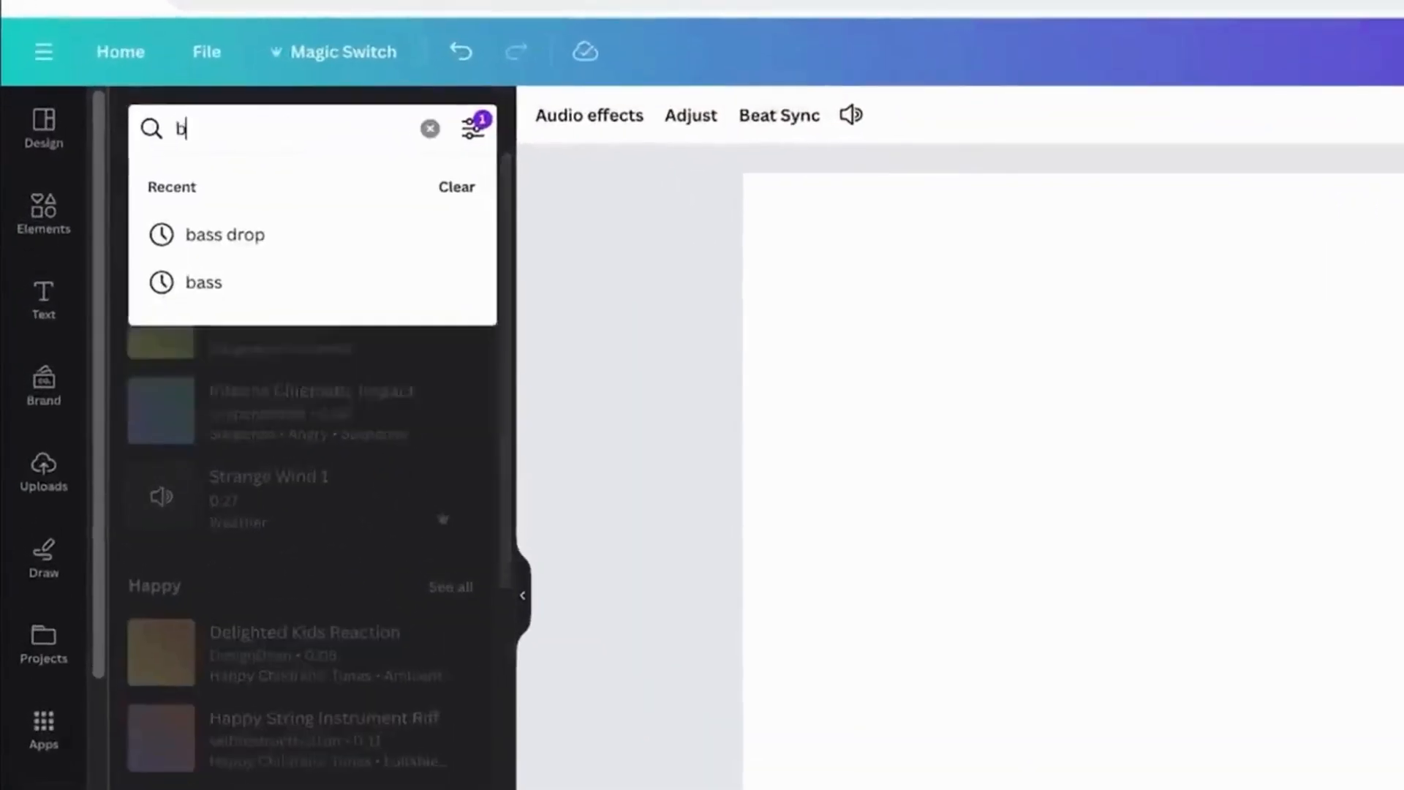
pyautogui.write('oom')
pyautogui.press('Return')
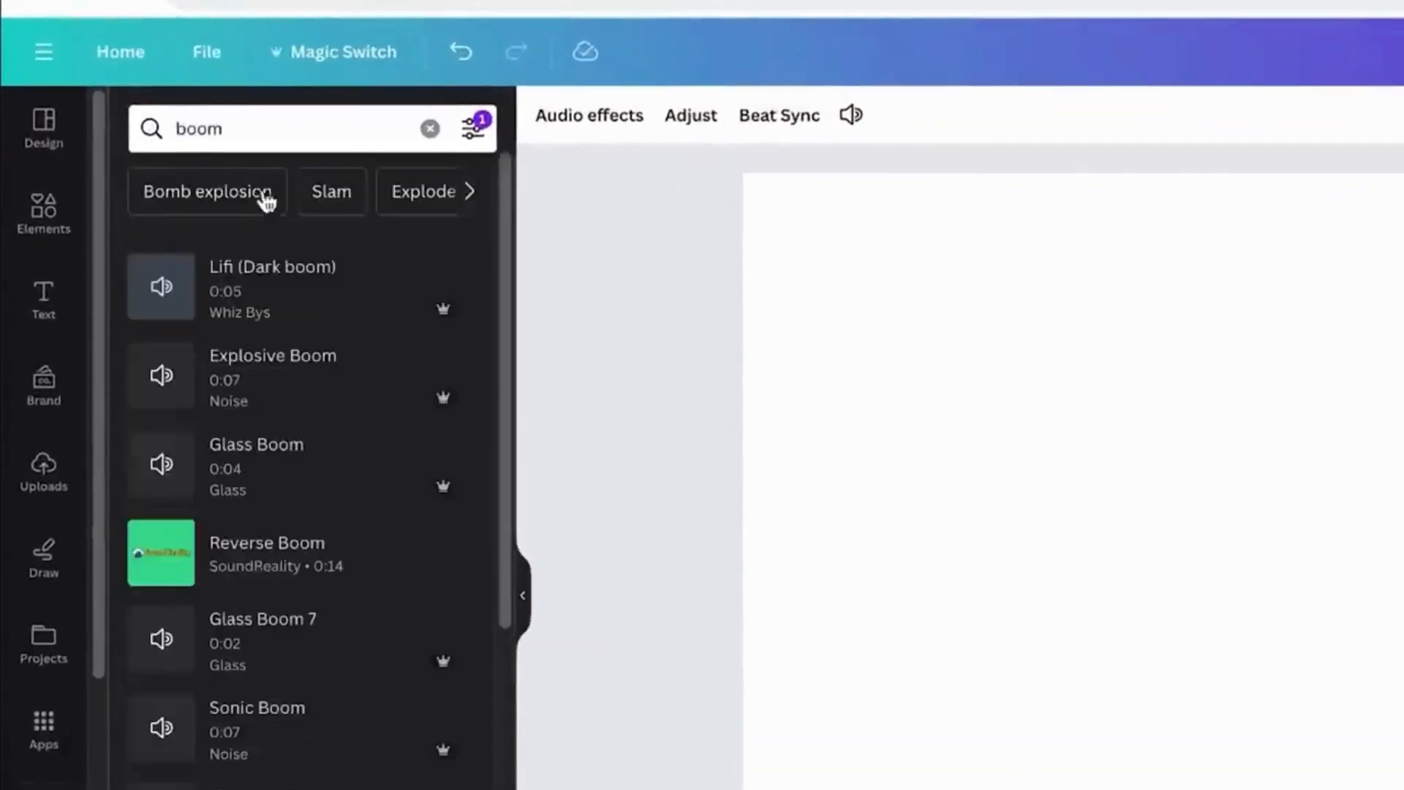
# - Add the "Lifi (Dark boom)" sound effect at the start of the video and play the sequence
pyautogui.click(252, 289)
pyautogui.click(373, 703)
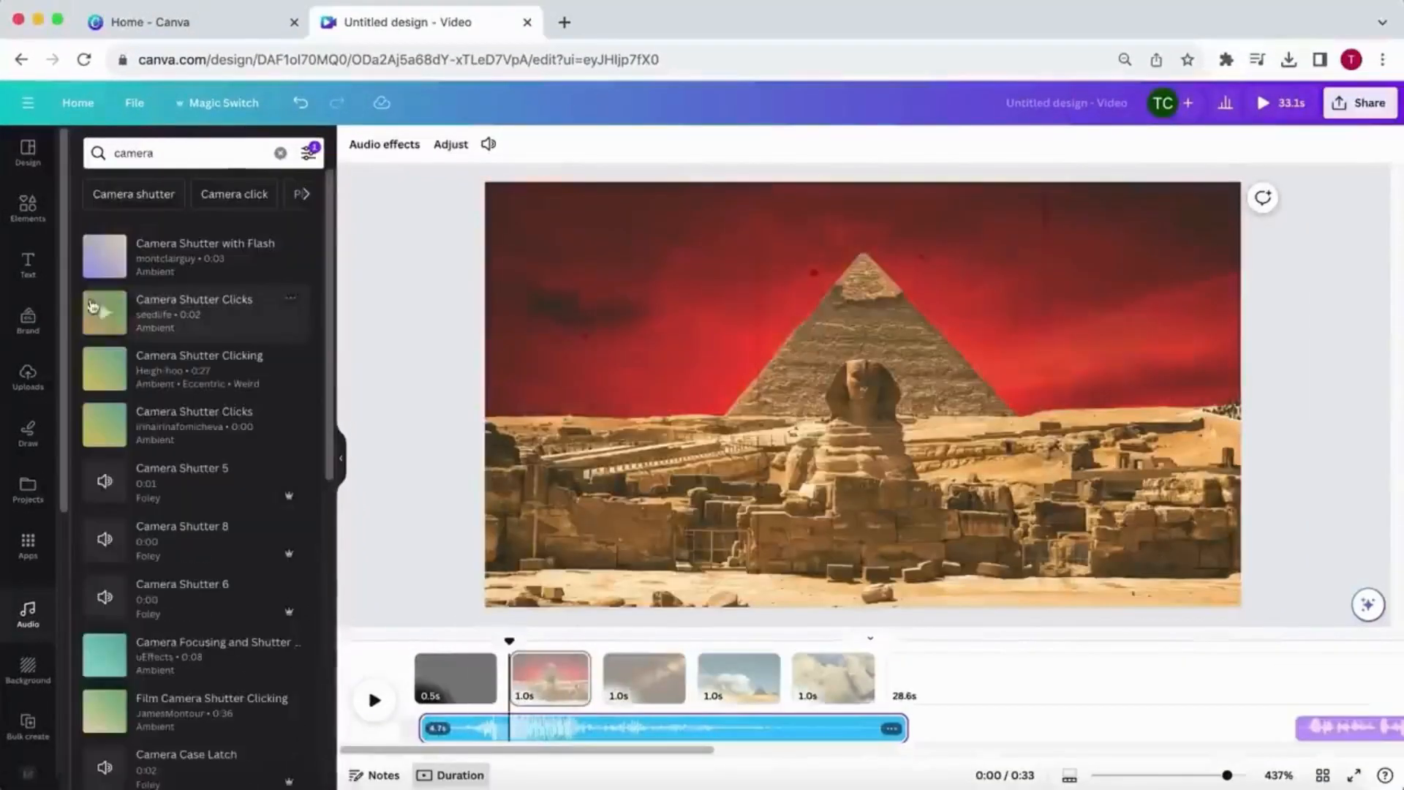
# - Preview Camera Motor 3 and Camera Case Put in the "camera" audio results, place short camera sounds on the image pages, and play them
pyautogui.click(103, 480)
pyautogui.scroll(-4, 105, 512)
pyautogui.click(104, 545)
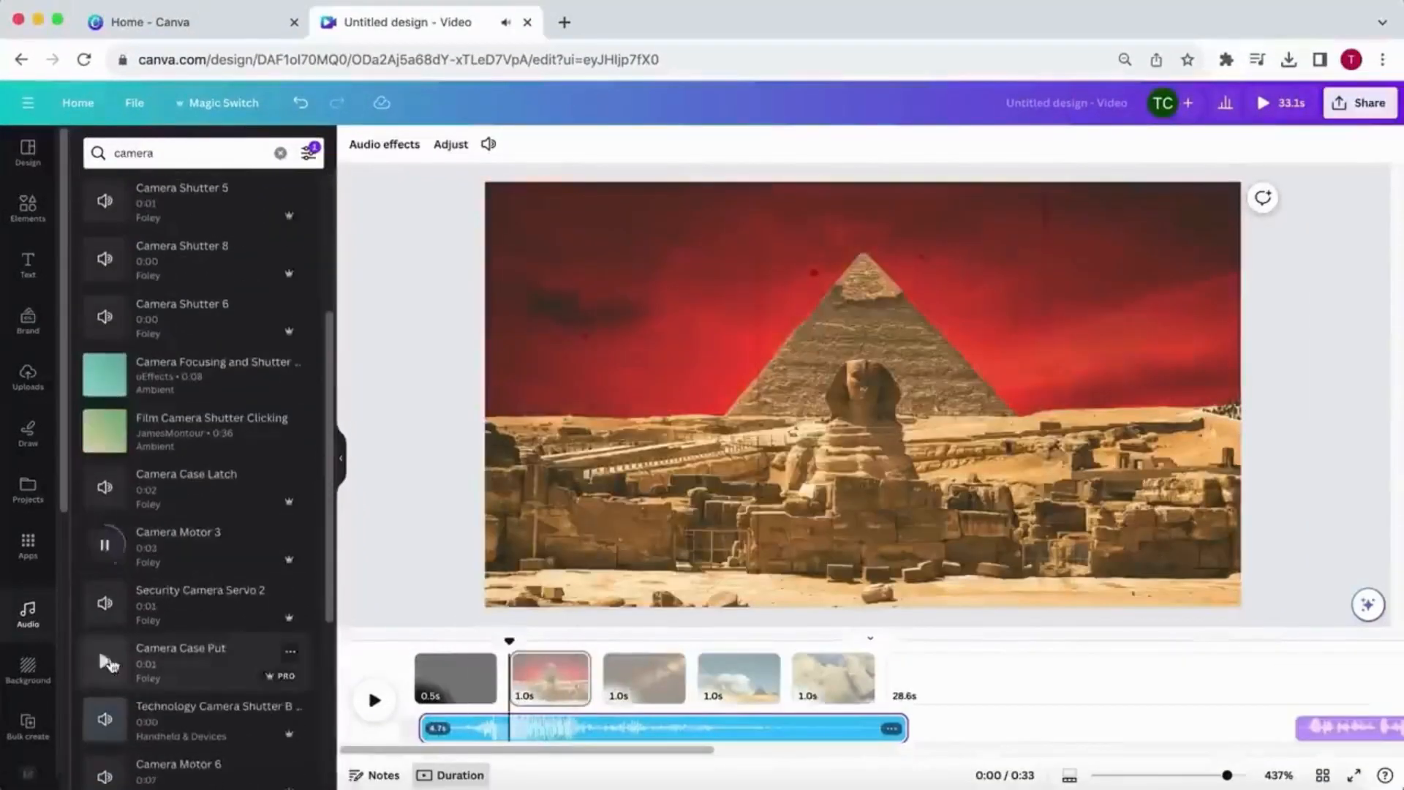
pyautogui.click(108, 663)
pyautogui.click(367, 701)
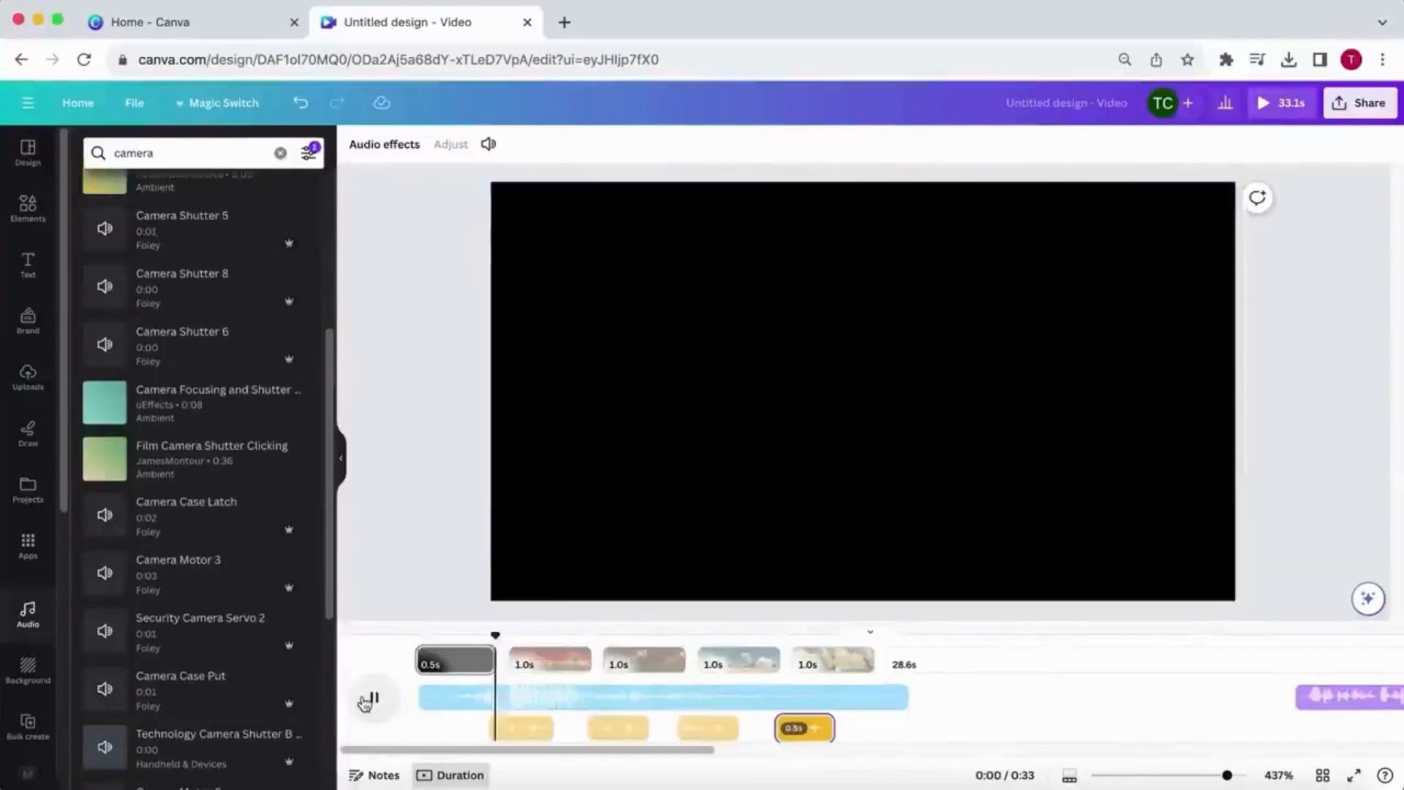
# - Set the volume of the camera sound under the red-sky pyramid page to 80
pyautogui.click(367, 701)
pyautogui.click(530, 731)
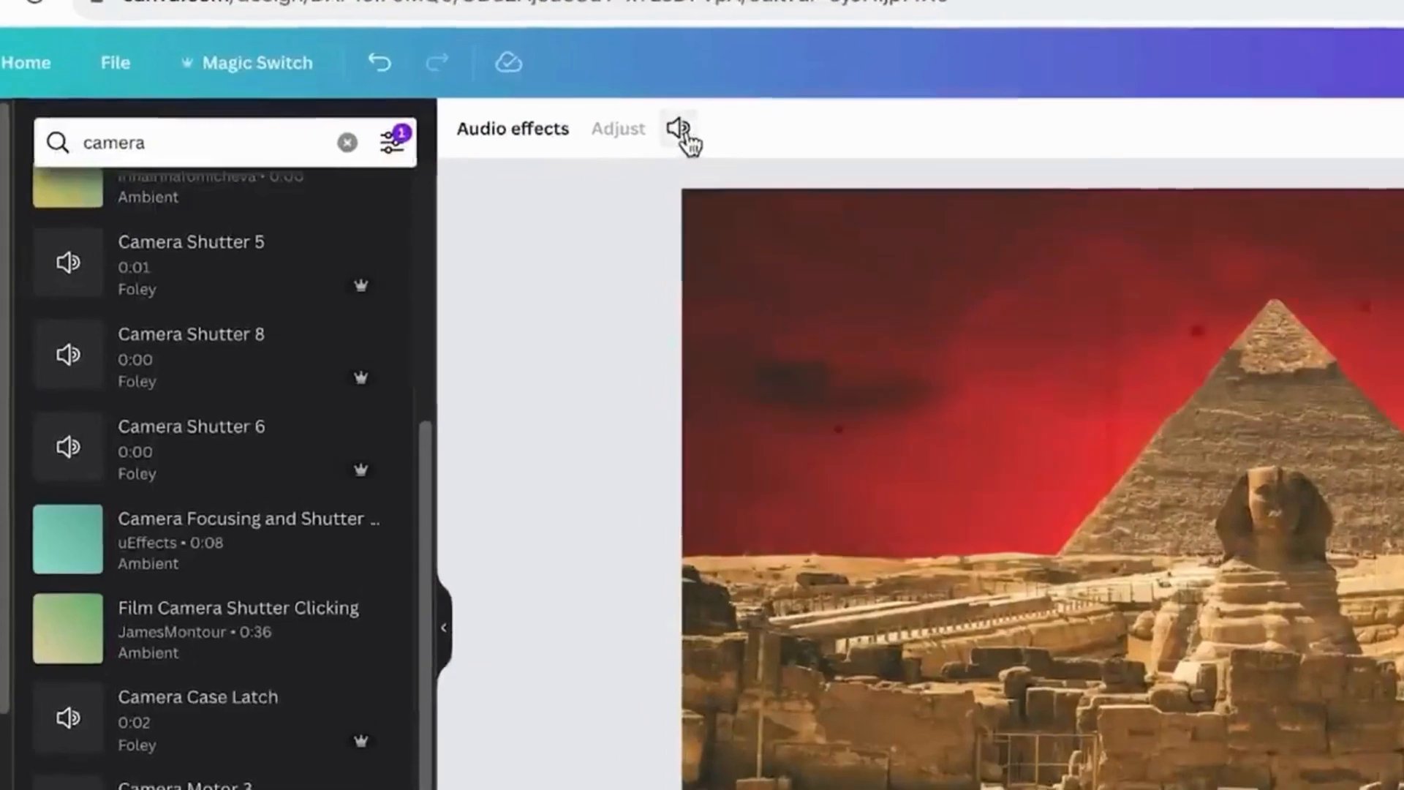
pyautogui.click(489, 145)
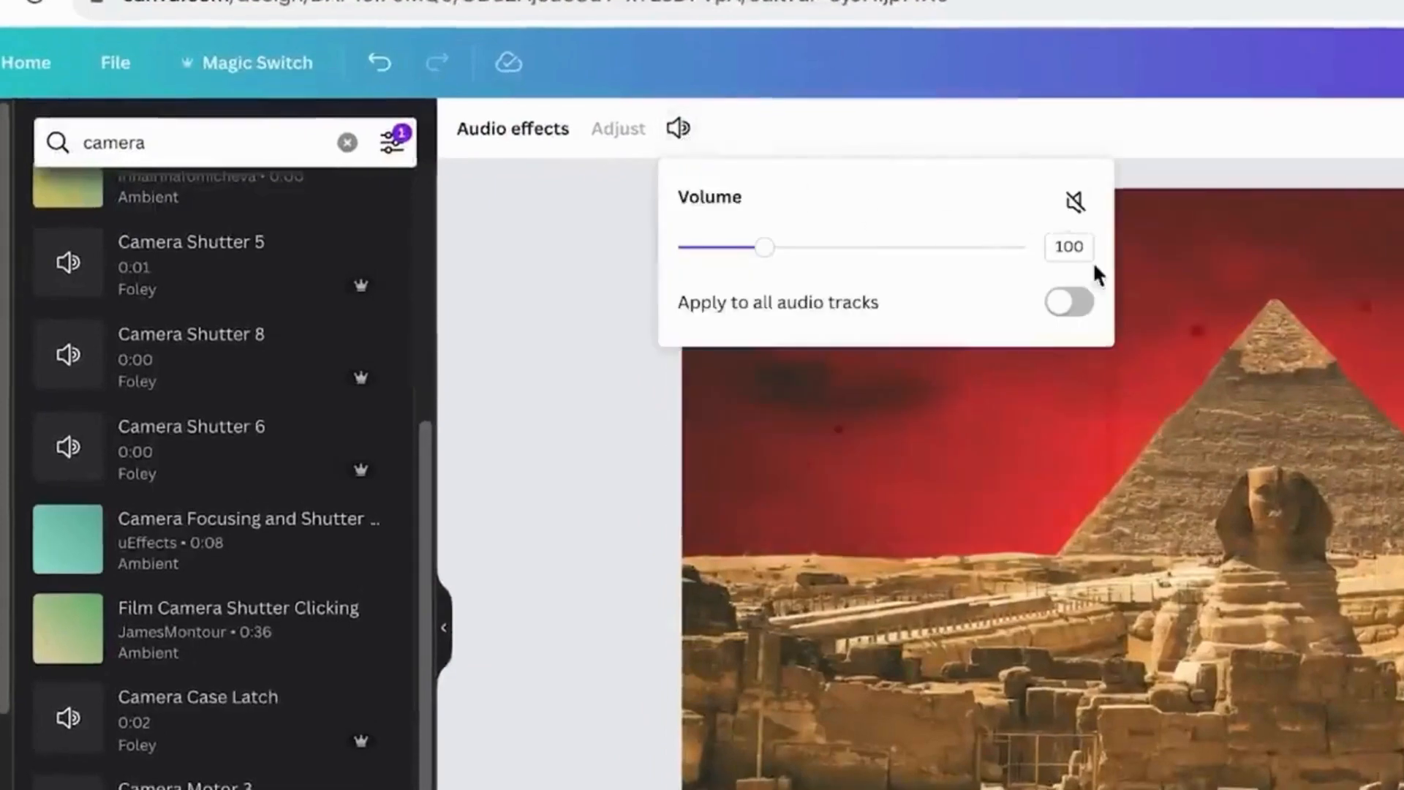
pyautogui.write('80')
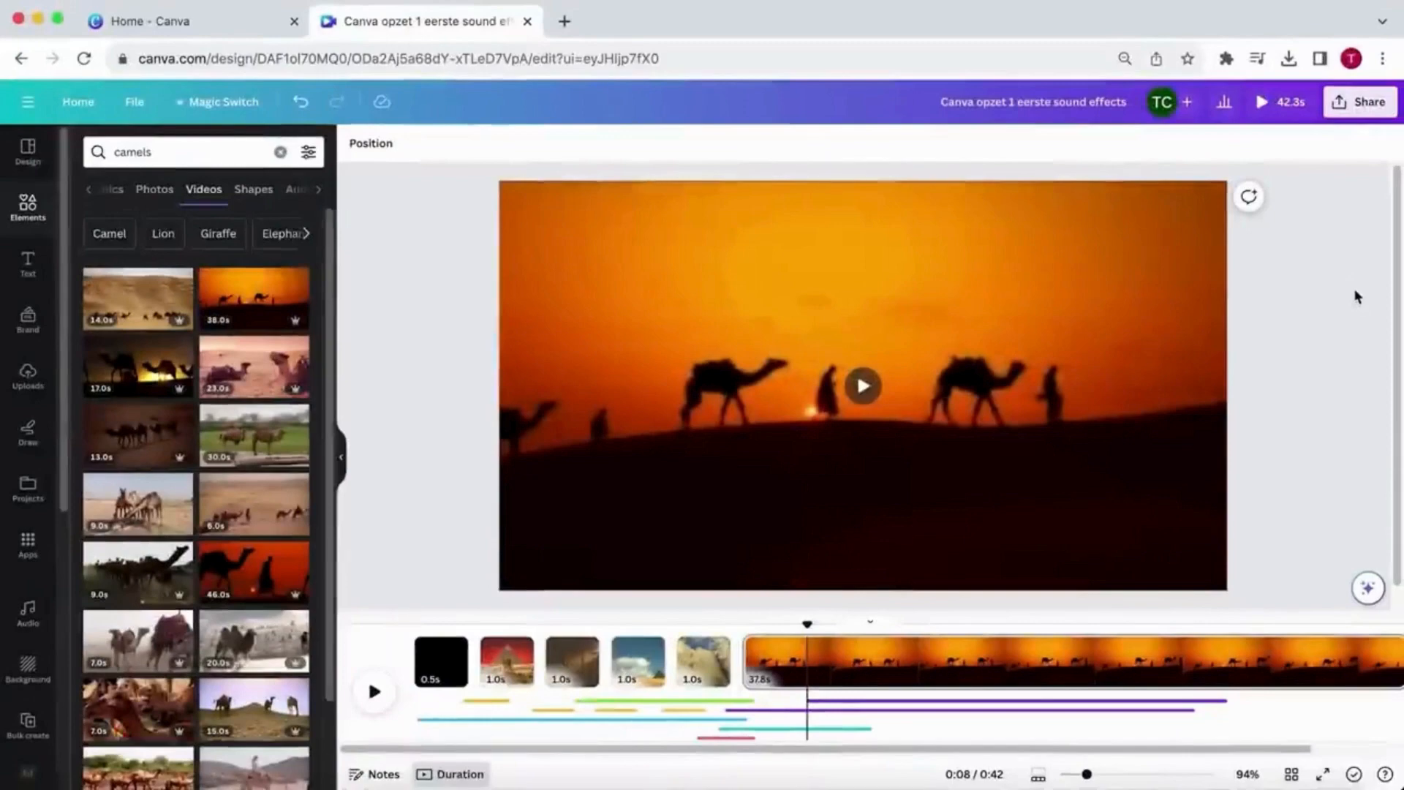
# - Play the audio under the camel sunset page and split the page at the 10 s mark
pyautogui.click(824, 724)
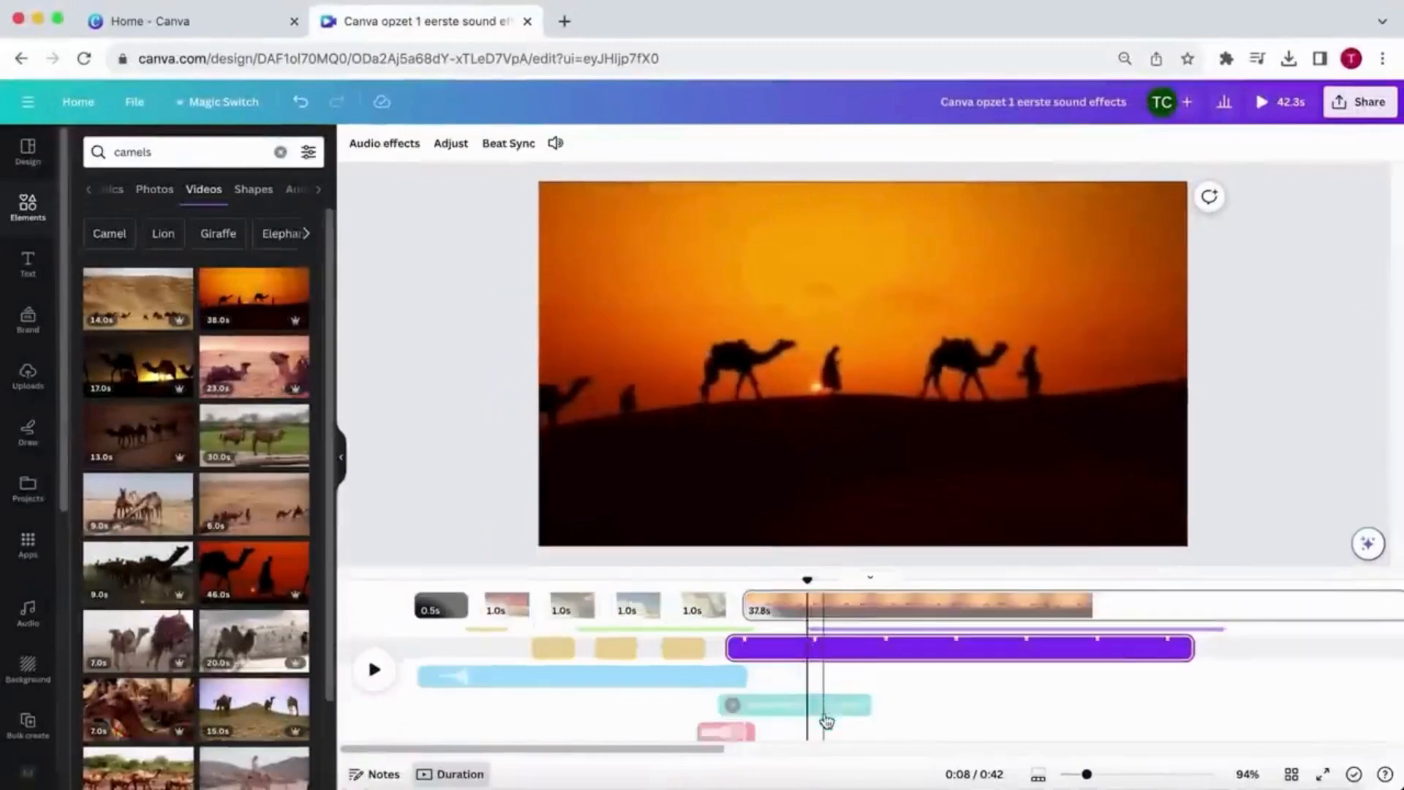
pyautogui.press('space')
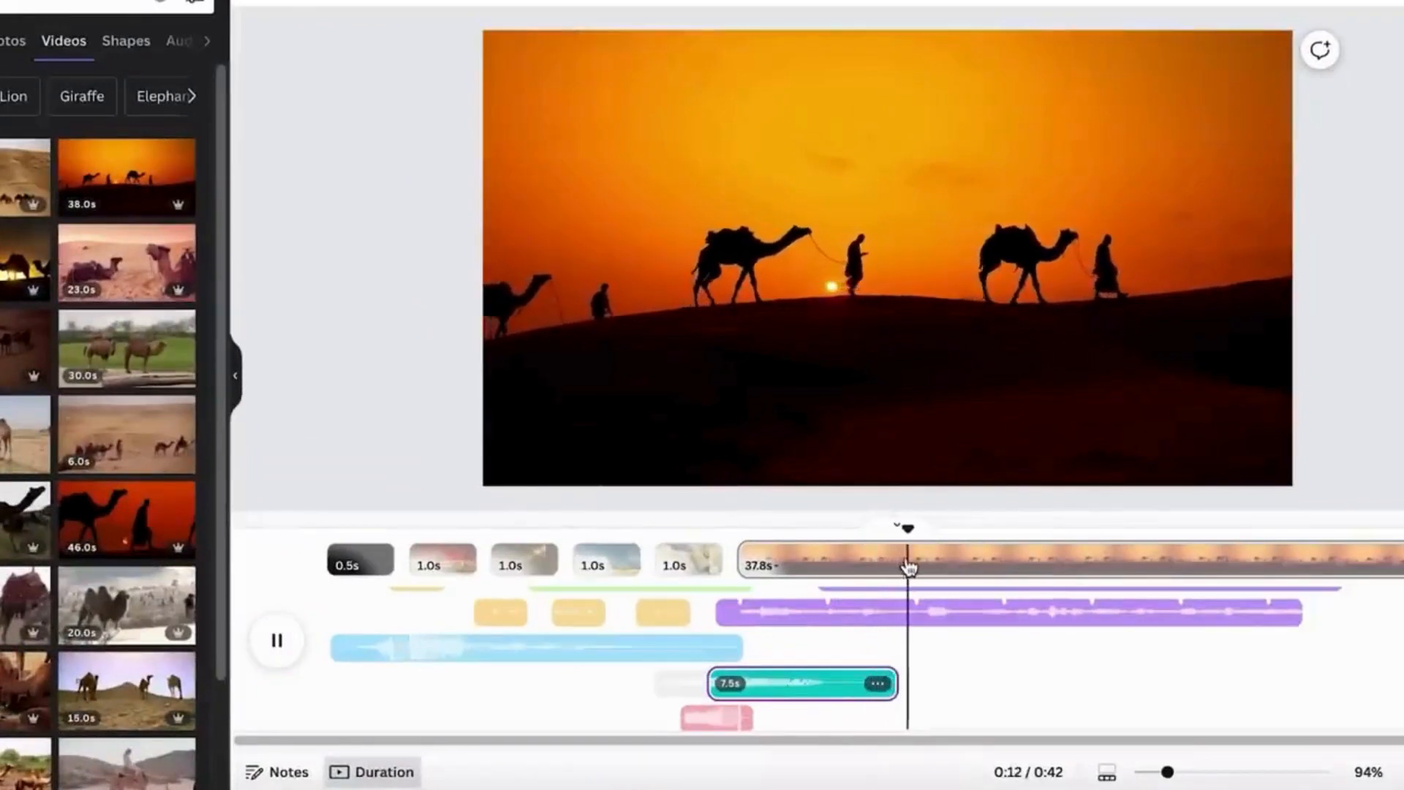
pyautogui.moveTo(914, 532); pyautogui.dragTo(831, 539)
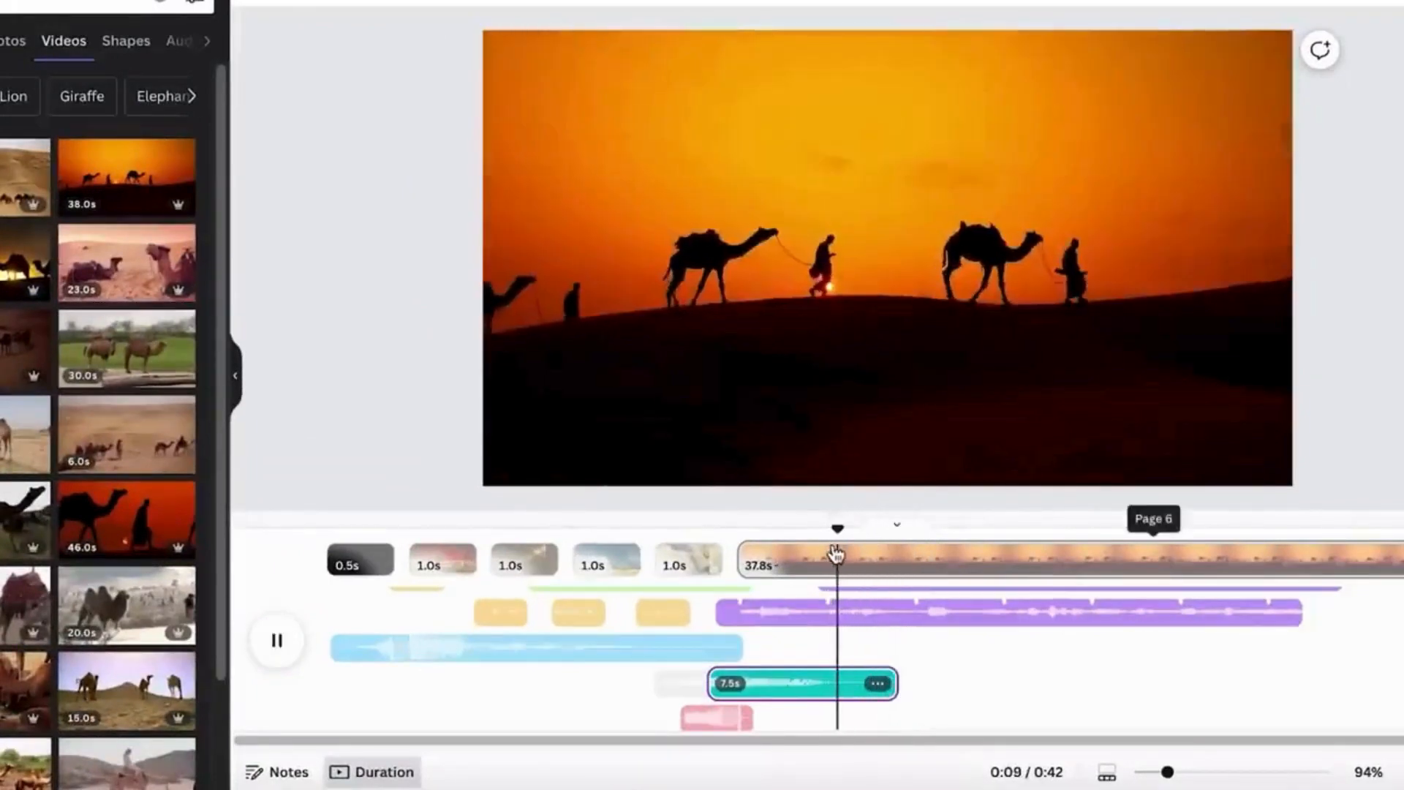
pyautogui.click(876, 574)
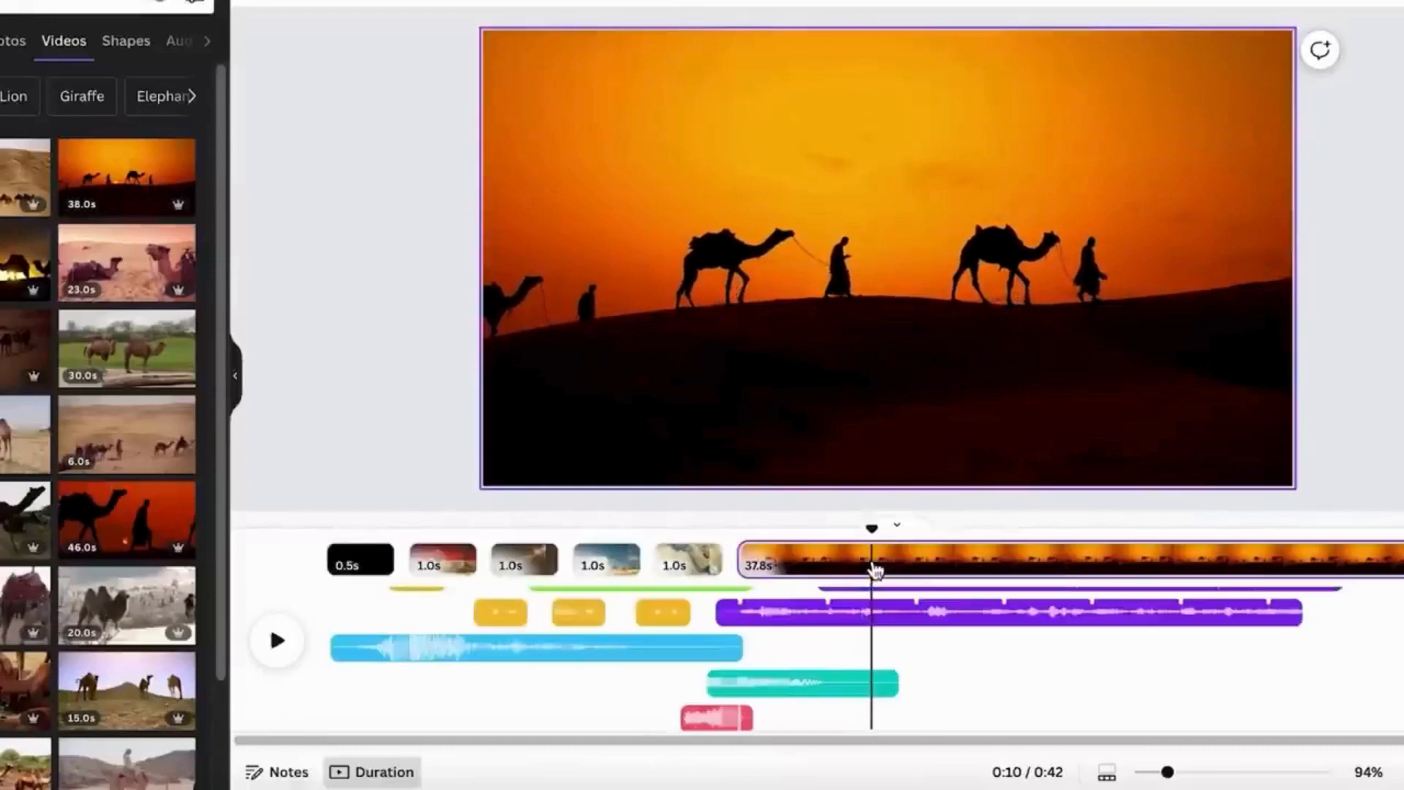
pyautogui.rightClick(876, 570)
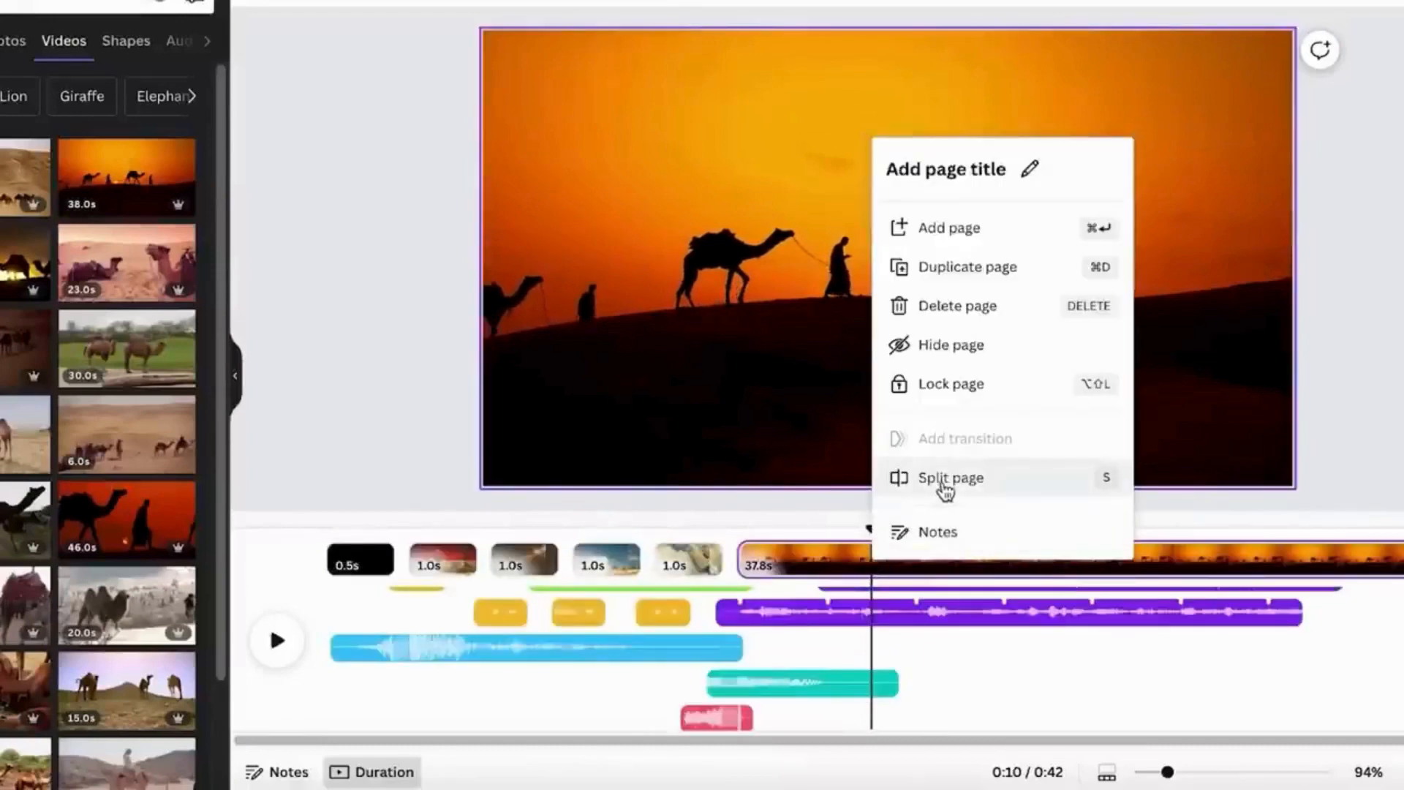
# - Search the videos for "egyptian pyramids" and fill the second part of the split camel page with the aerial pyramid clip
pyautogui.write('egyptian pyramids')
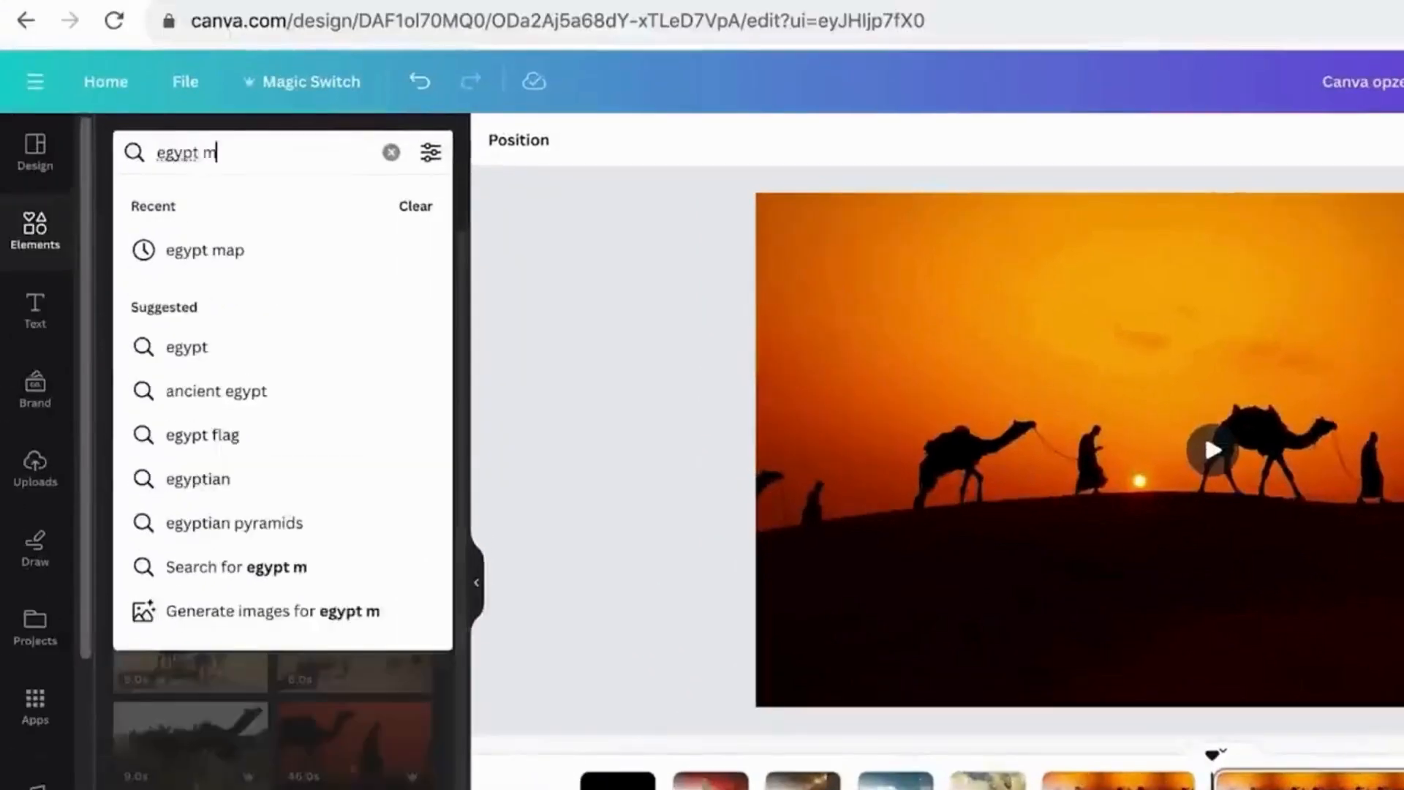
pyautogui.press('Return')
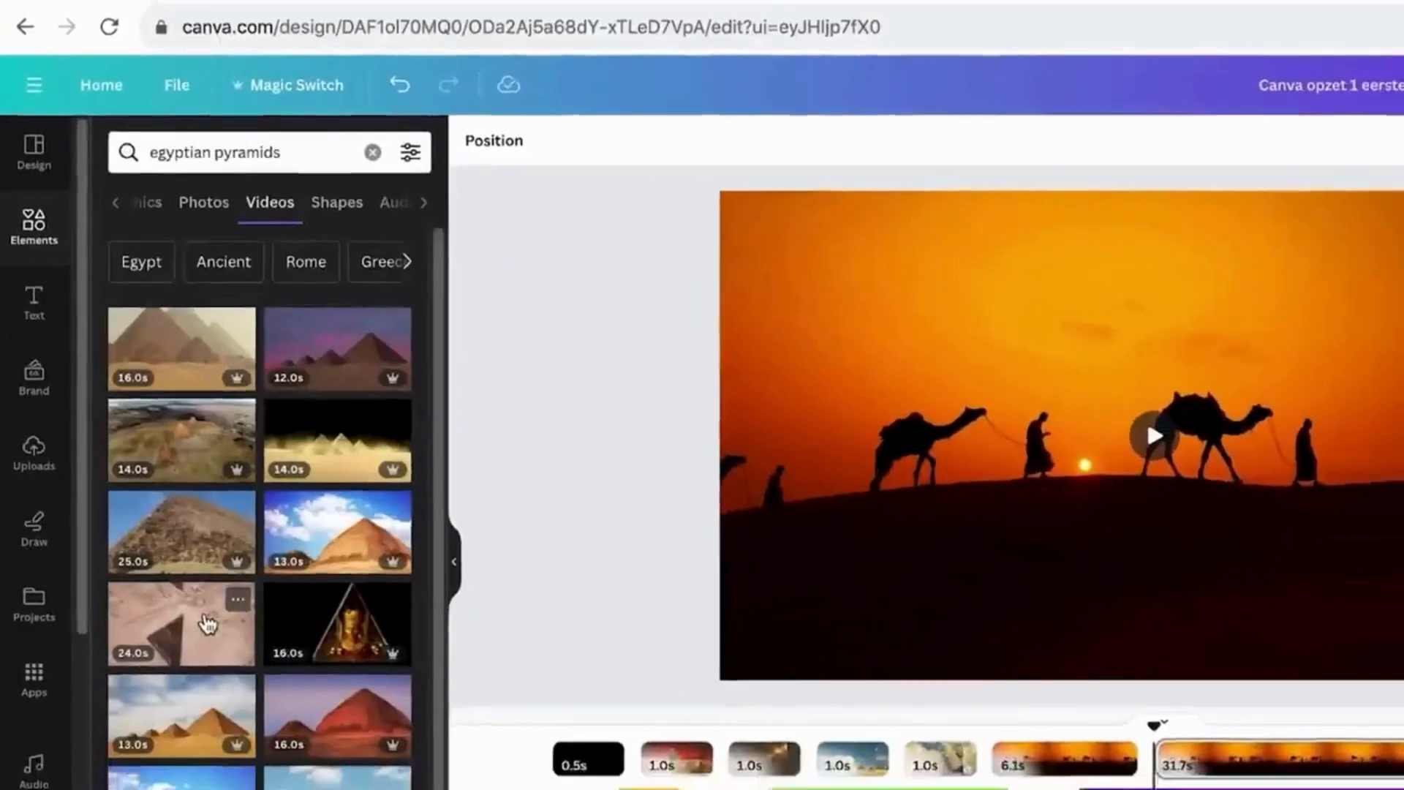
pyautogui.click(192, 644)
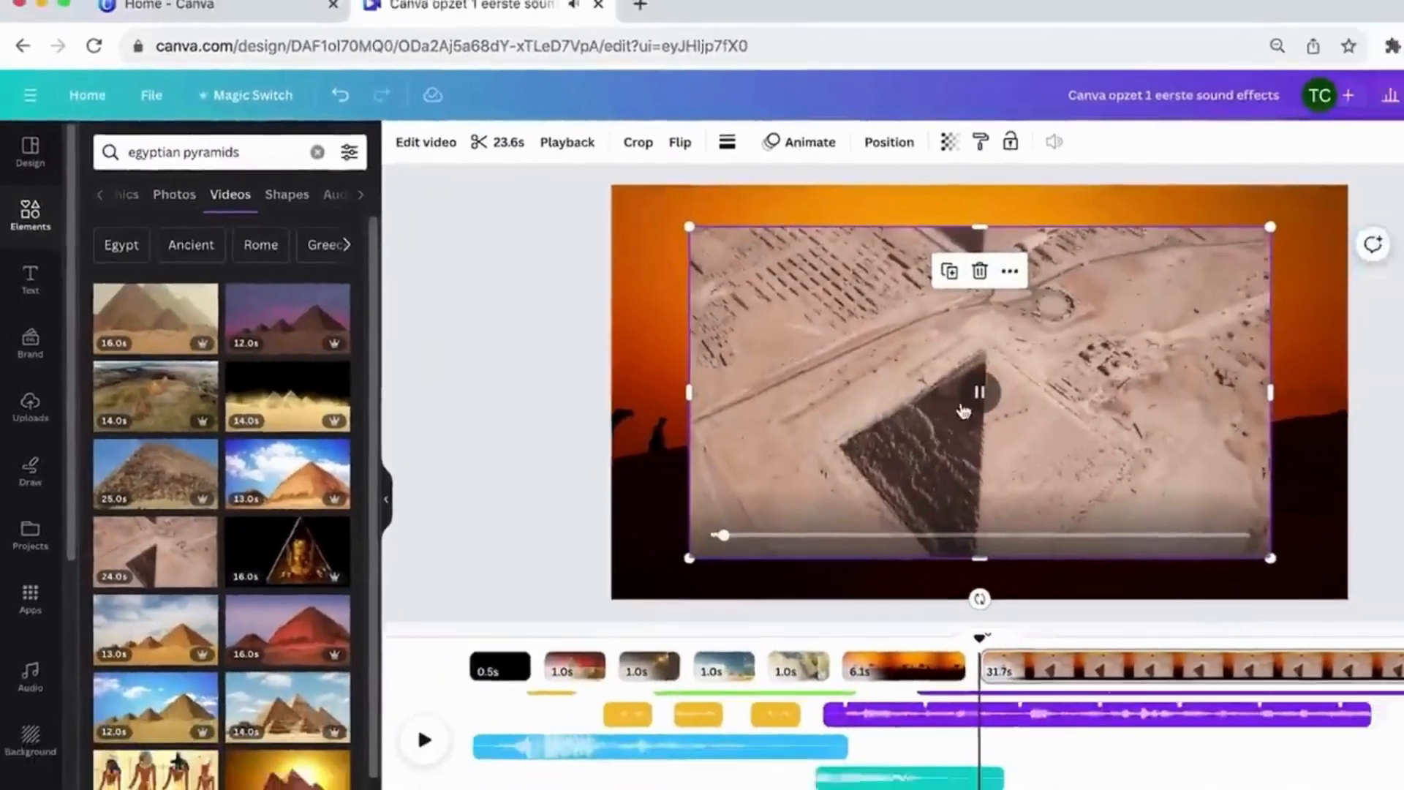
pyautogui.moveTo(964, 411); pyautogui.dragTo(885, 369)
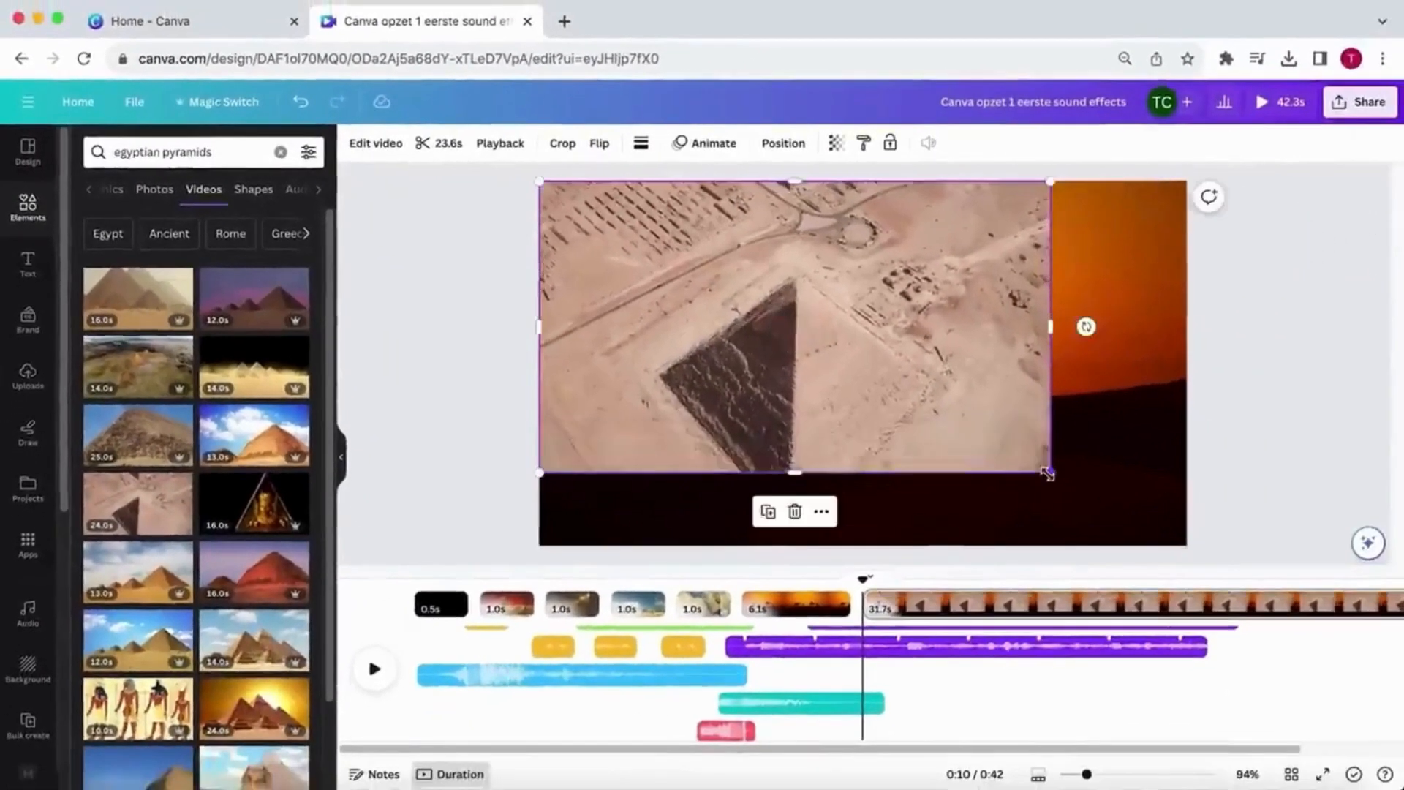
pyautogui.moveTo(1193, 518); pyautogui.dragTo(1342, 619)
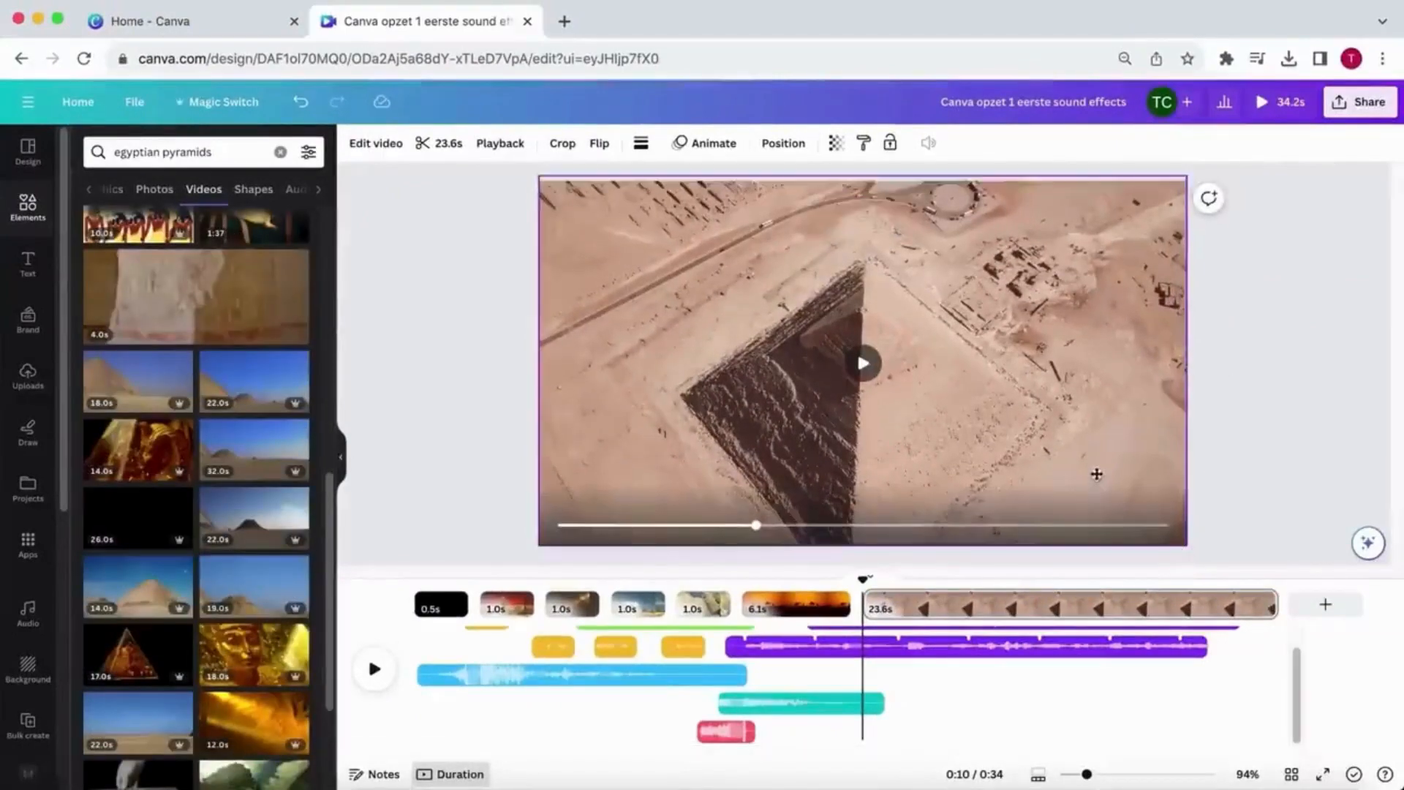
# - Split the desert dunes page at the 25 s mark and put the red alien relief video from an "egypt alien" search after it
pyautogui.click(374, 669)
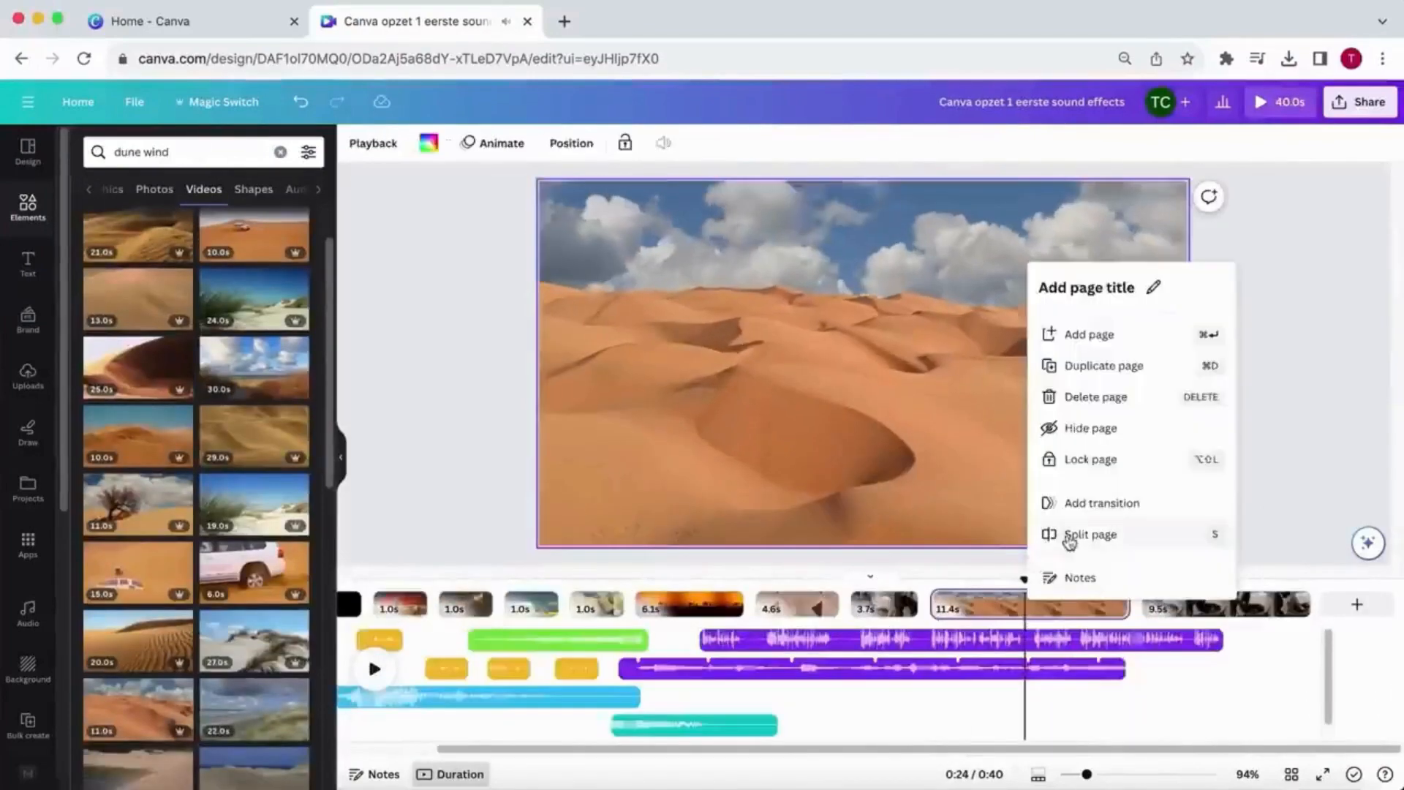
pyautogui.click(1069, 541)
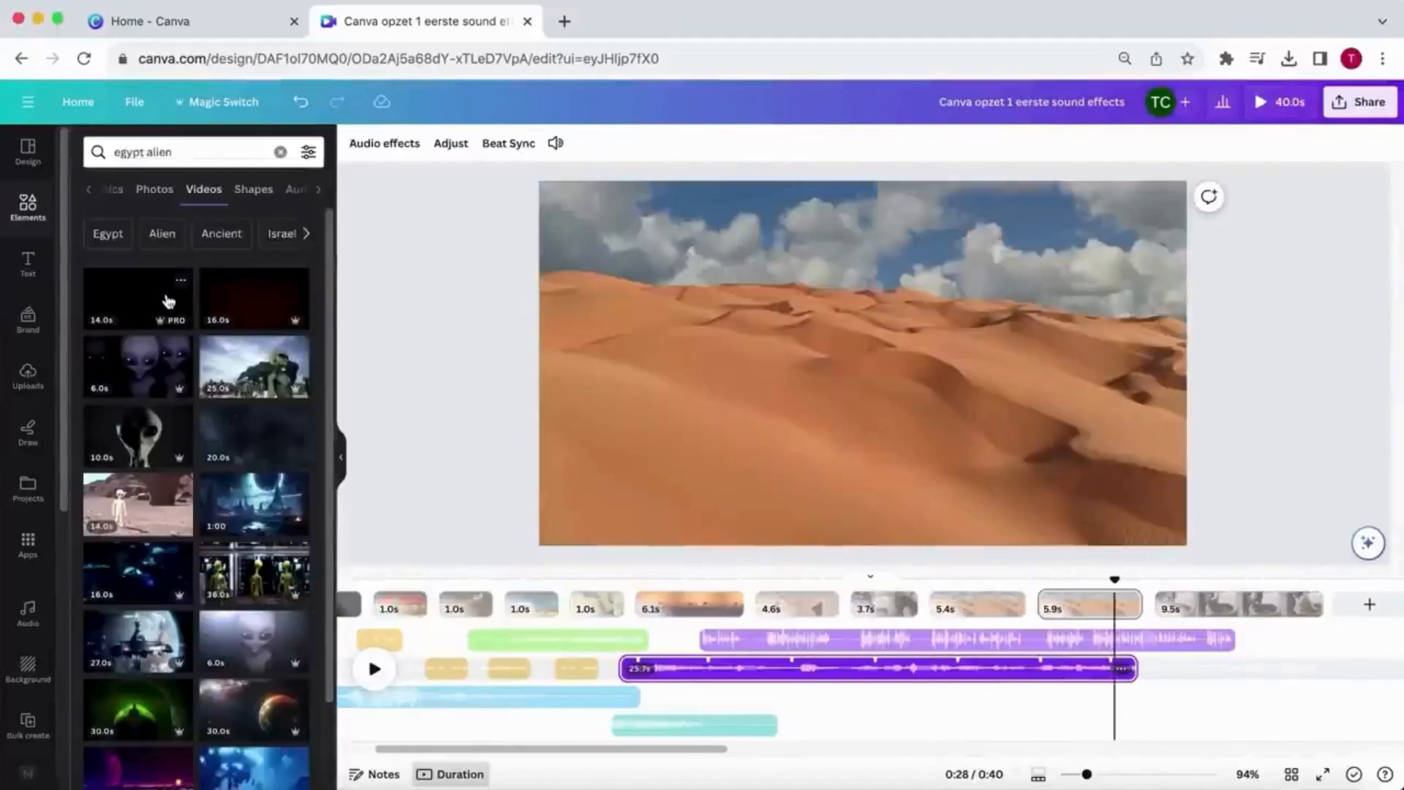
pyautogui.click(167, 302)
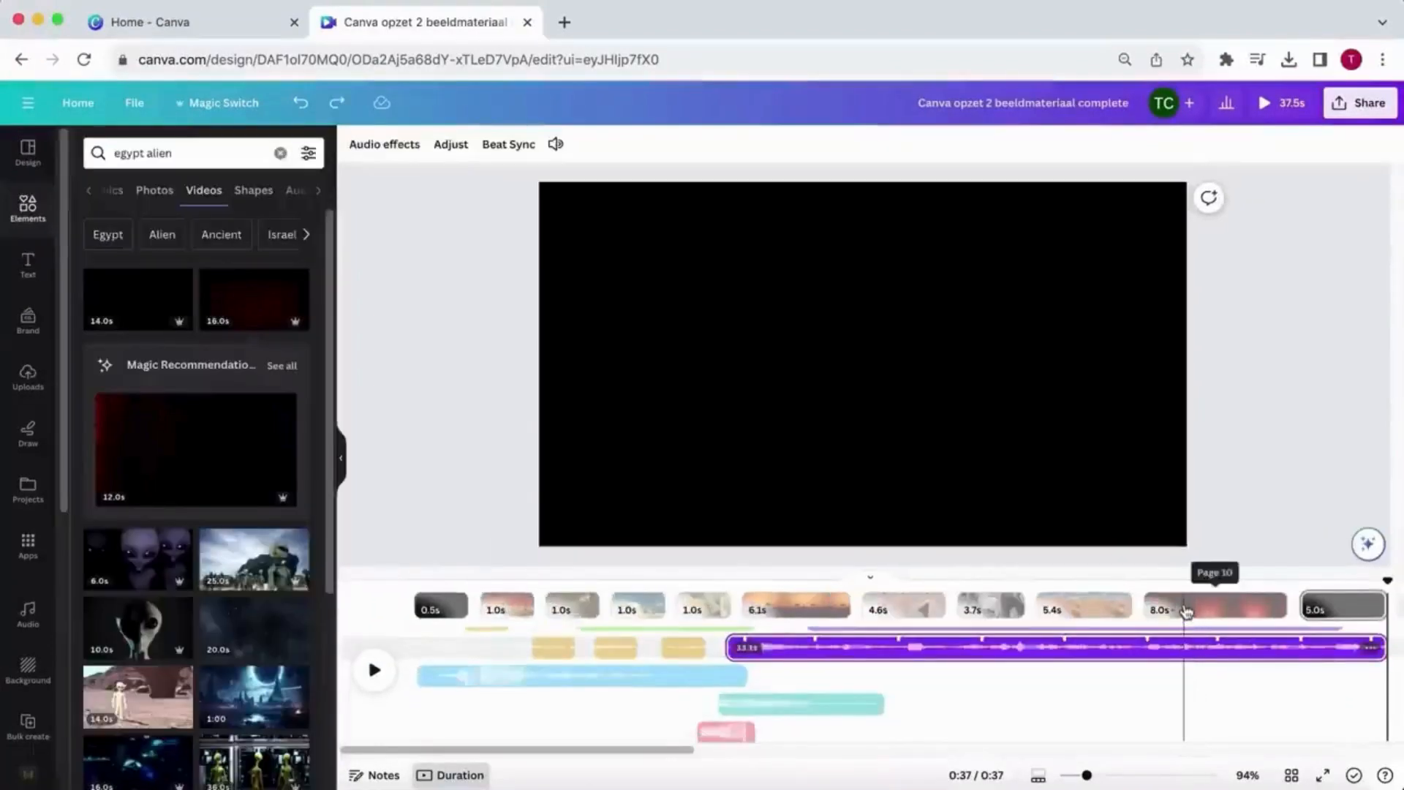
pyautogui.click(1187, 611)
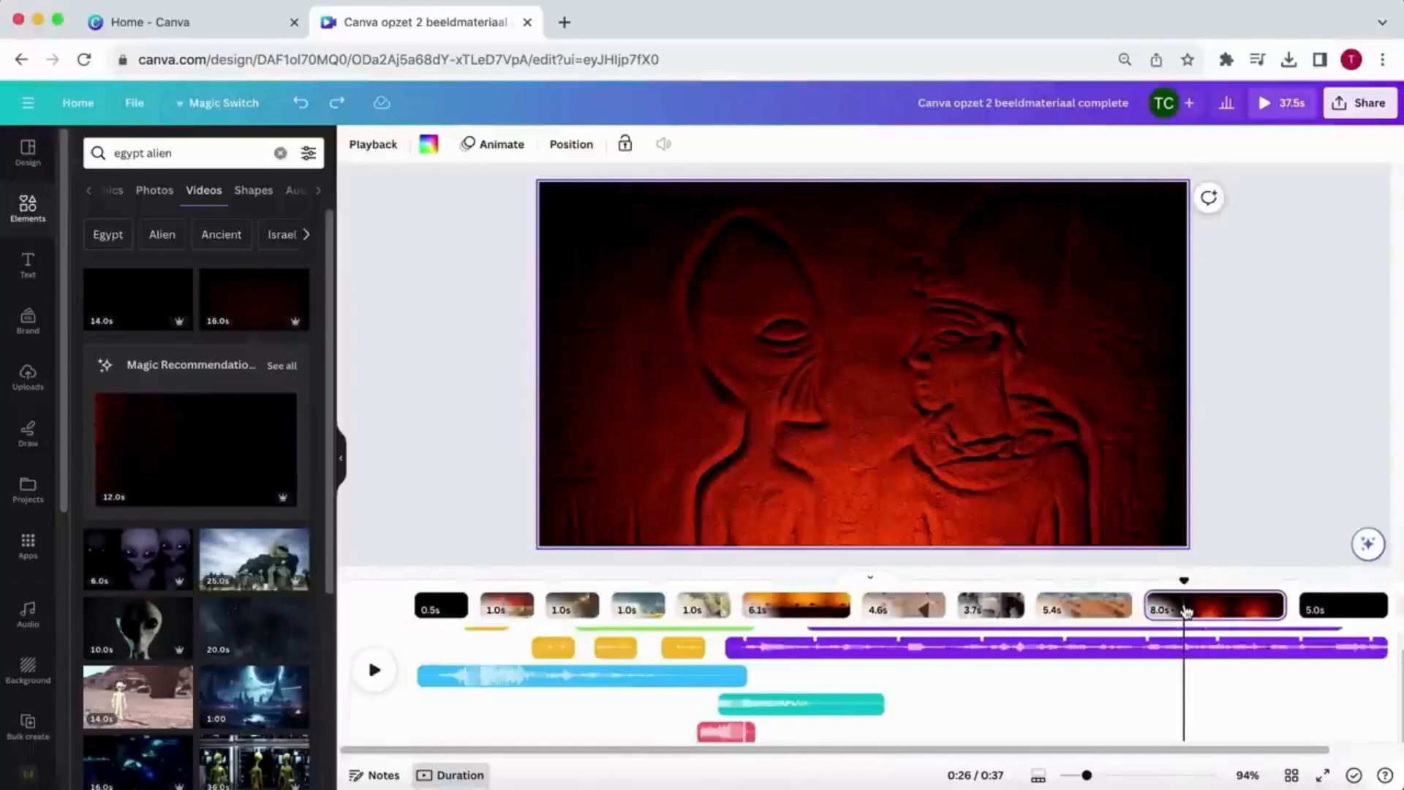
# - Try a 0.12-second leftward Slide transition between the map page and the camel page, and play it
pyautogui.click(746, 619)
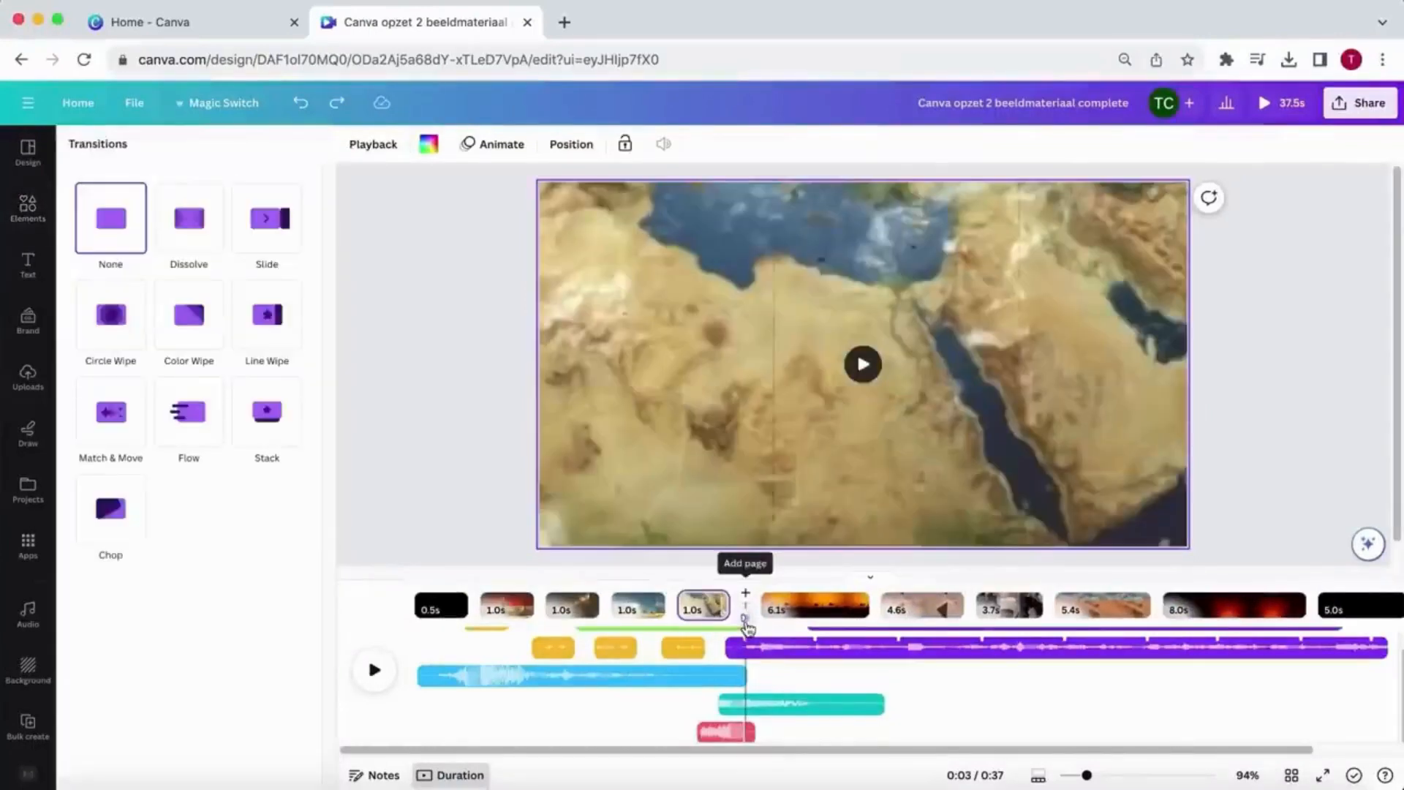
pyautogui.click(267, 218)
pyautogui.moveTo(302, 331); pyautogui.dragTo(126, 332)
pyautogui.click(374, 668)
pyautogui.click(704, 605)
pyautogui.click(736, 606)
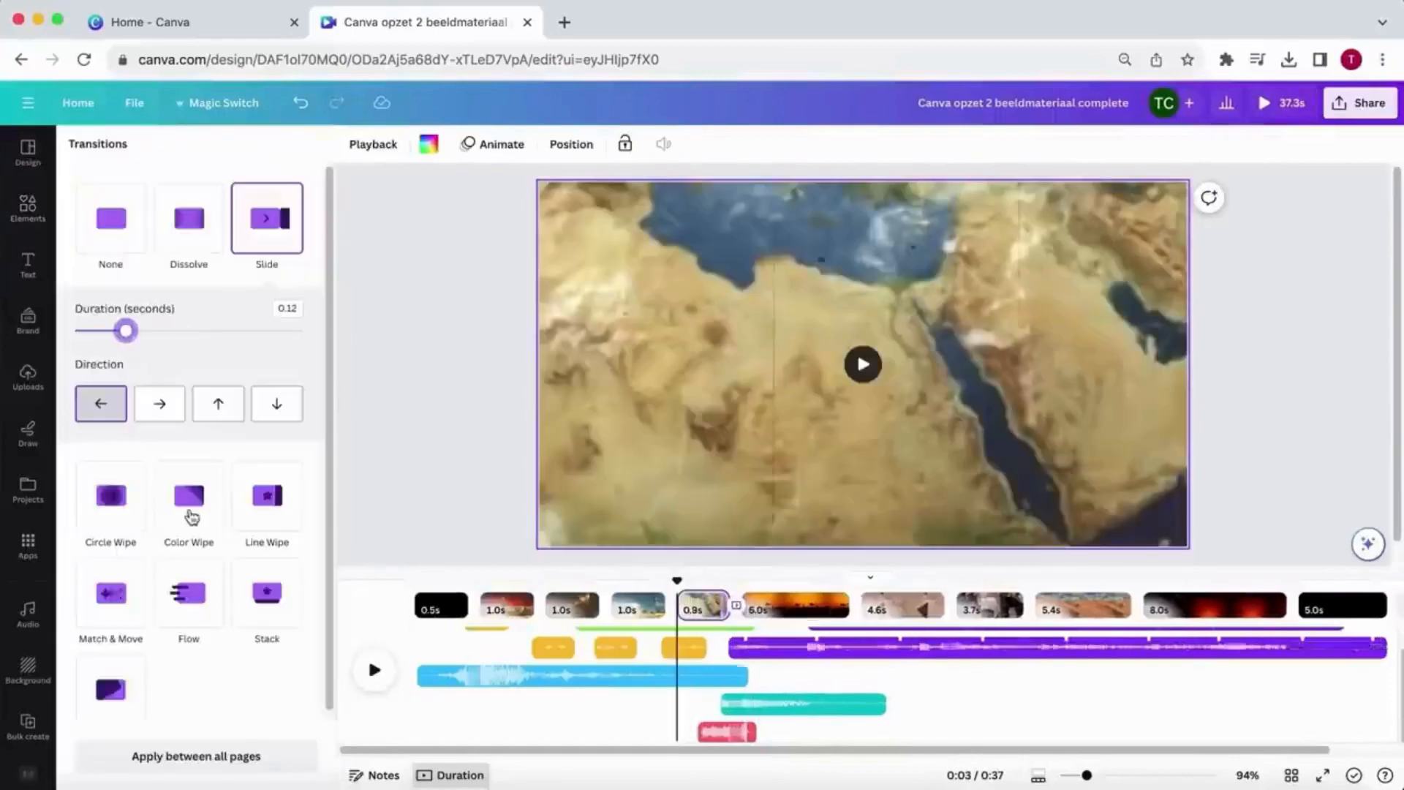
# - Change the transition between the map and camel pages to a longer Color Wipe running diagonally down to the left
pyautogui.click(192, 517)
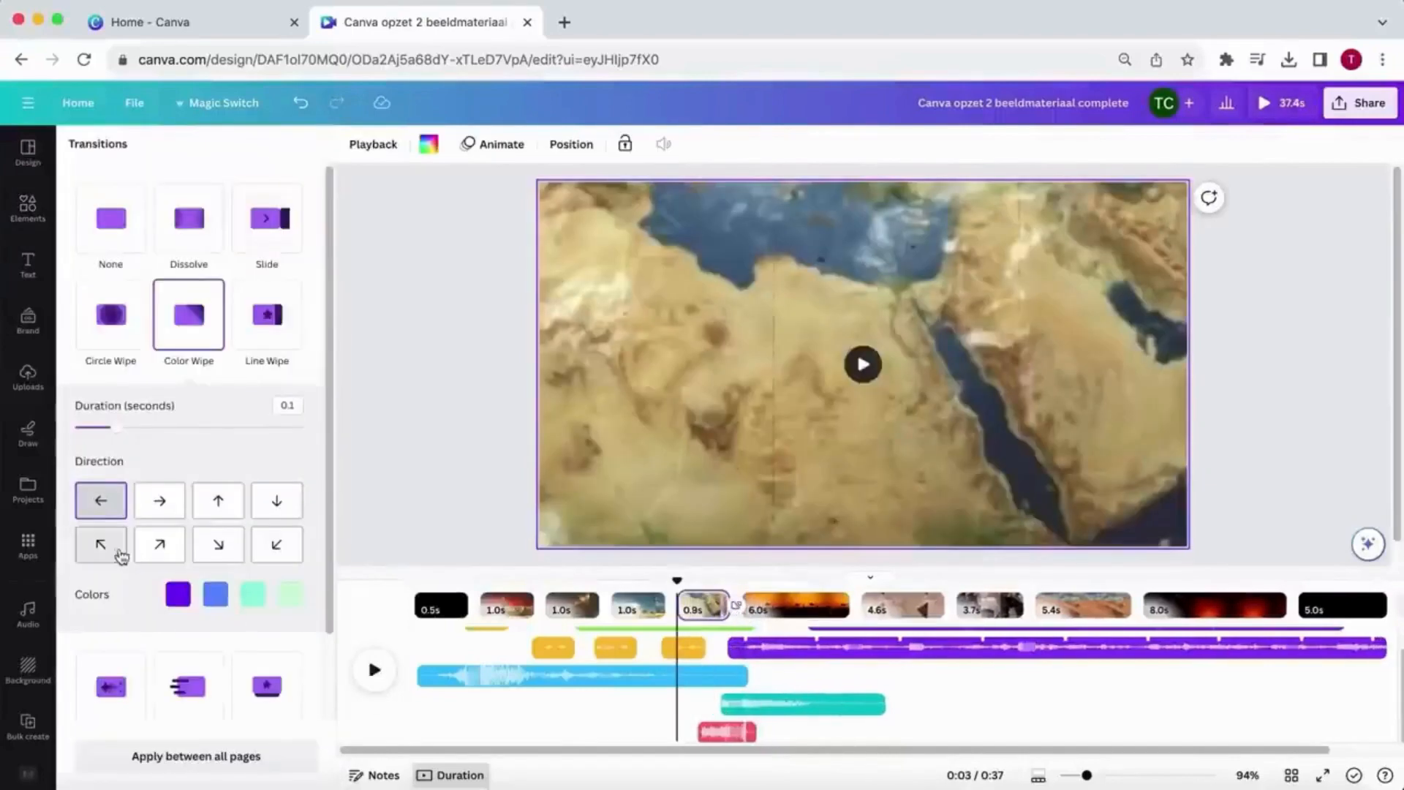
pyautogui.moveTo(117, 428); pyautogui.dragTo(209, 427)
pyautogui.click(277, 546)
# - Try black, dark grey and progressively lighter greys as the four Color Wipe colors
pyautogui.click(178, 594)
pyautogui.click(30, 552)
pyautogui.click(215, 594)
pyautogui.click(67, 552)
pyautogui.click(253, 594)
pyautogui.click(122, 552)
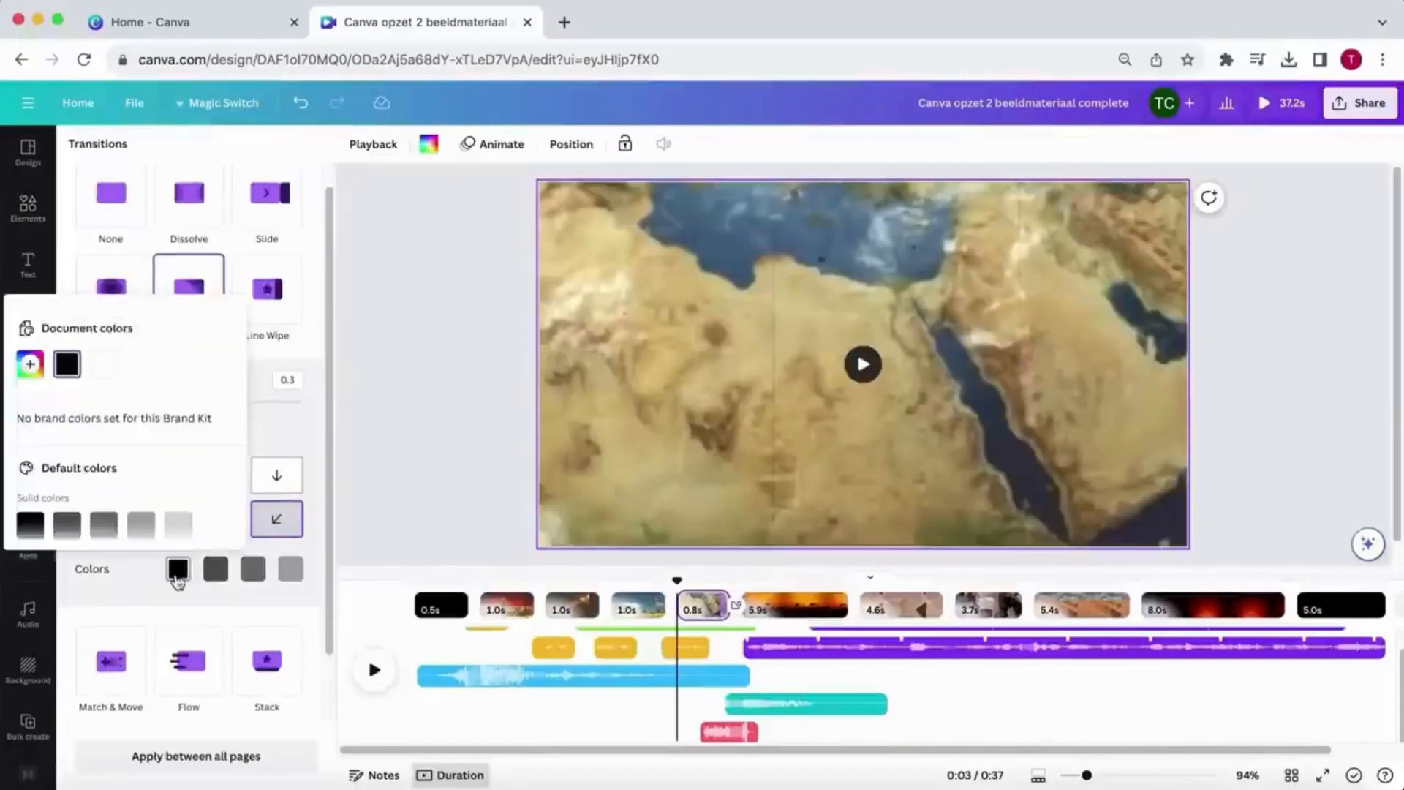
# - Recolor the Color Wipe transition with orange, light orange and yellow for the last two colors
pyautogui.scroll(-2, 183, 475)
pyautogui.click(270, 523)
pyautogui.click(215, 569)
pyautogui.click(234, 523)
pyautogui.click(253, 568)
pyautogui.click(197, 523)
pyautogui.click(290, 568)
pyautogui.click(196, 523)
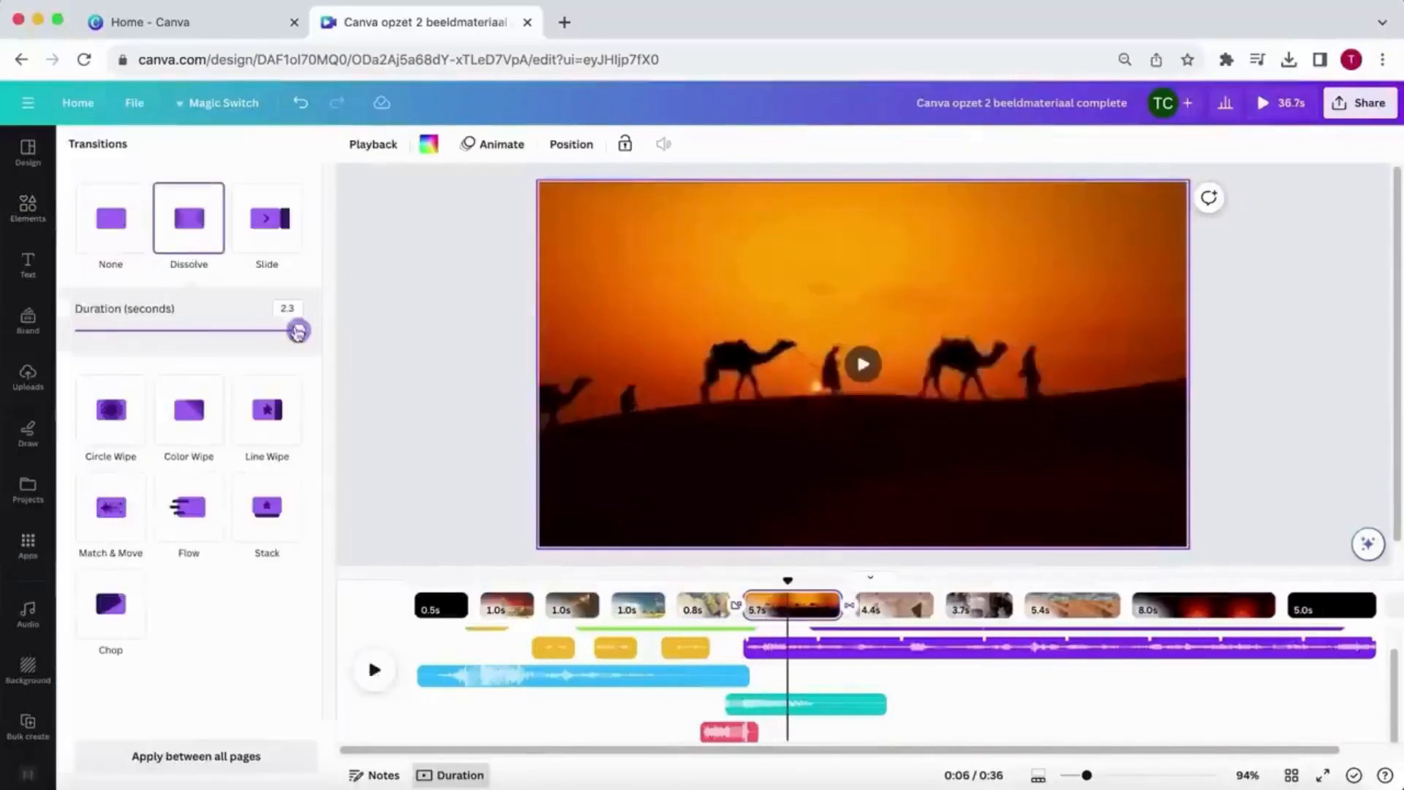
# - Add a 2.3 s Dissolve between the camel and aerial pyramid pages and a 0.5 s Dissolve after the dunes page, and play the transitions
pyautogui.click(374, 672)
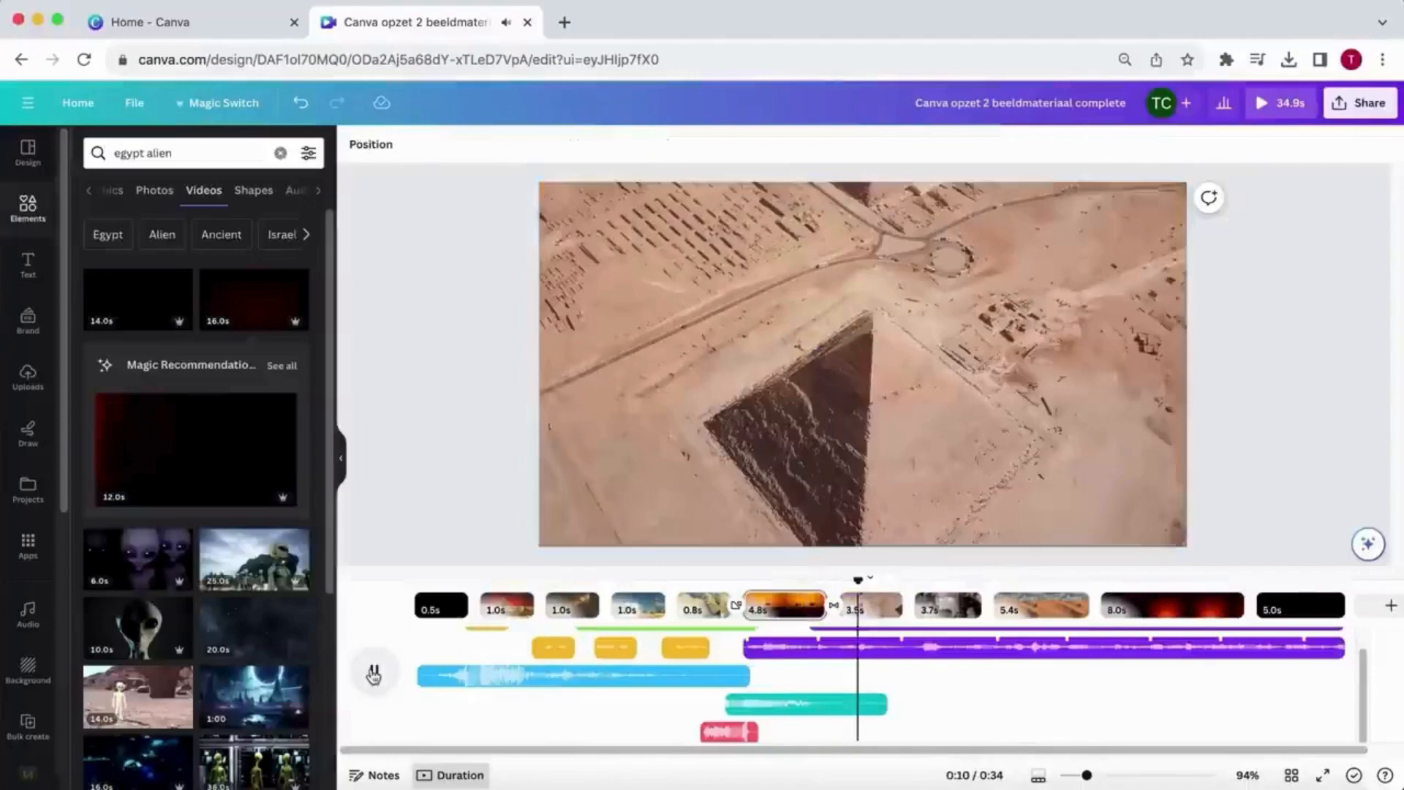
pyautogui.click(722, 603)
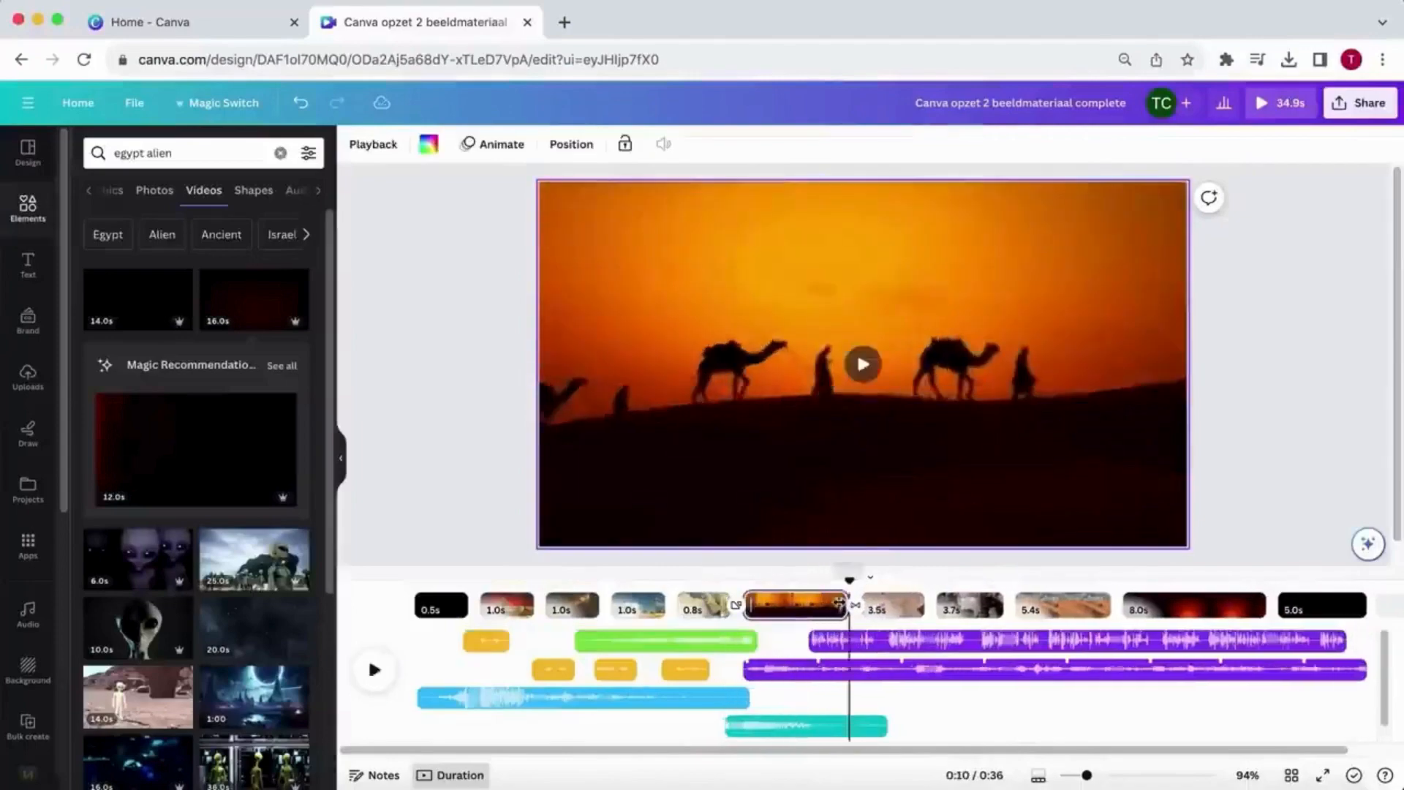
pyautogui.click(374, 671)
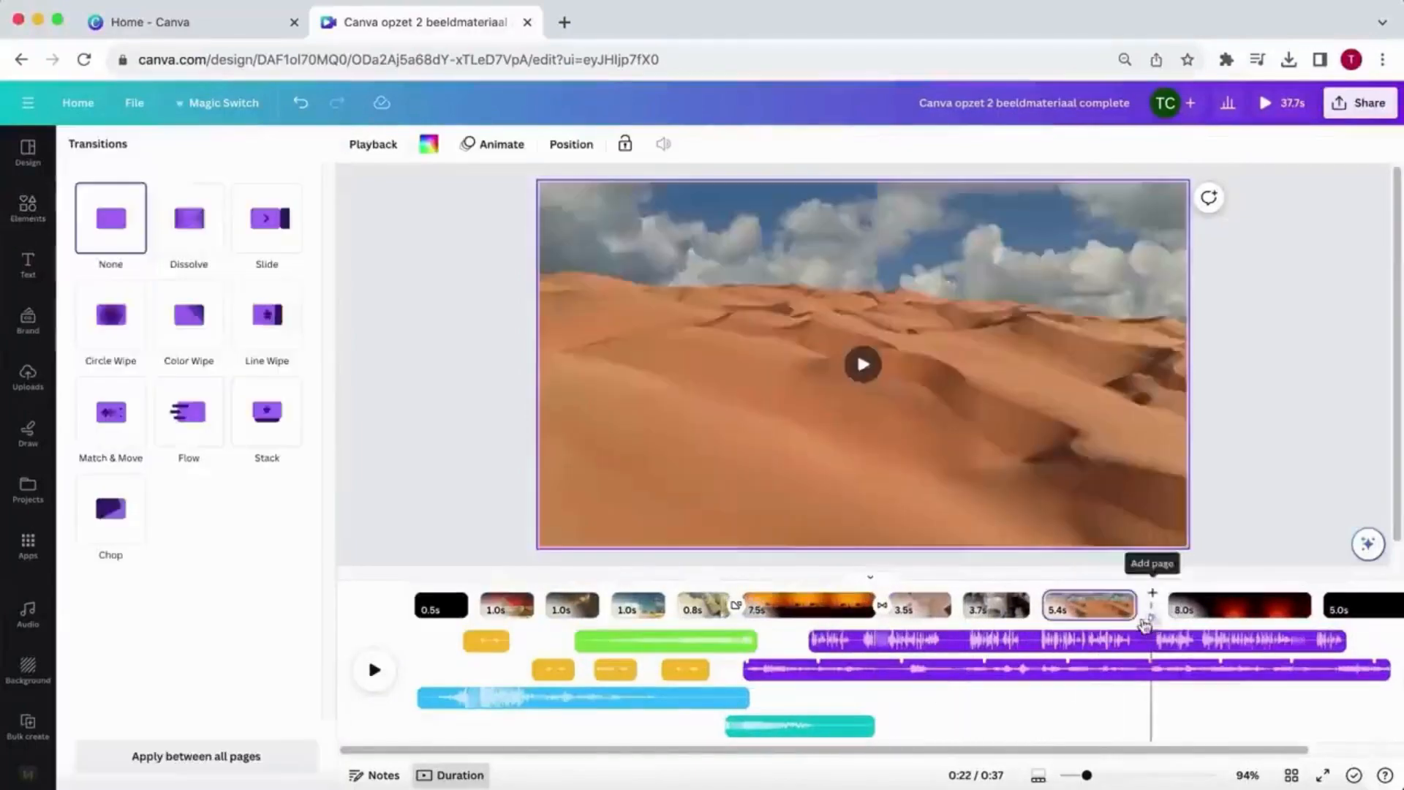
pyautogui.click(374, 670)
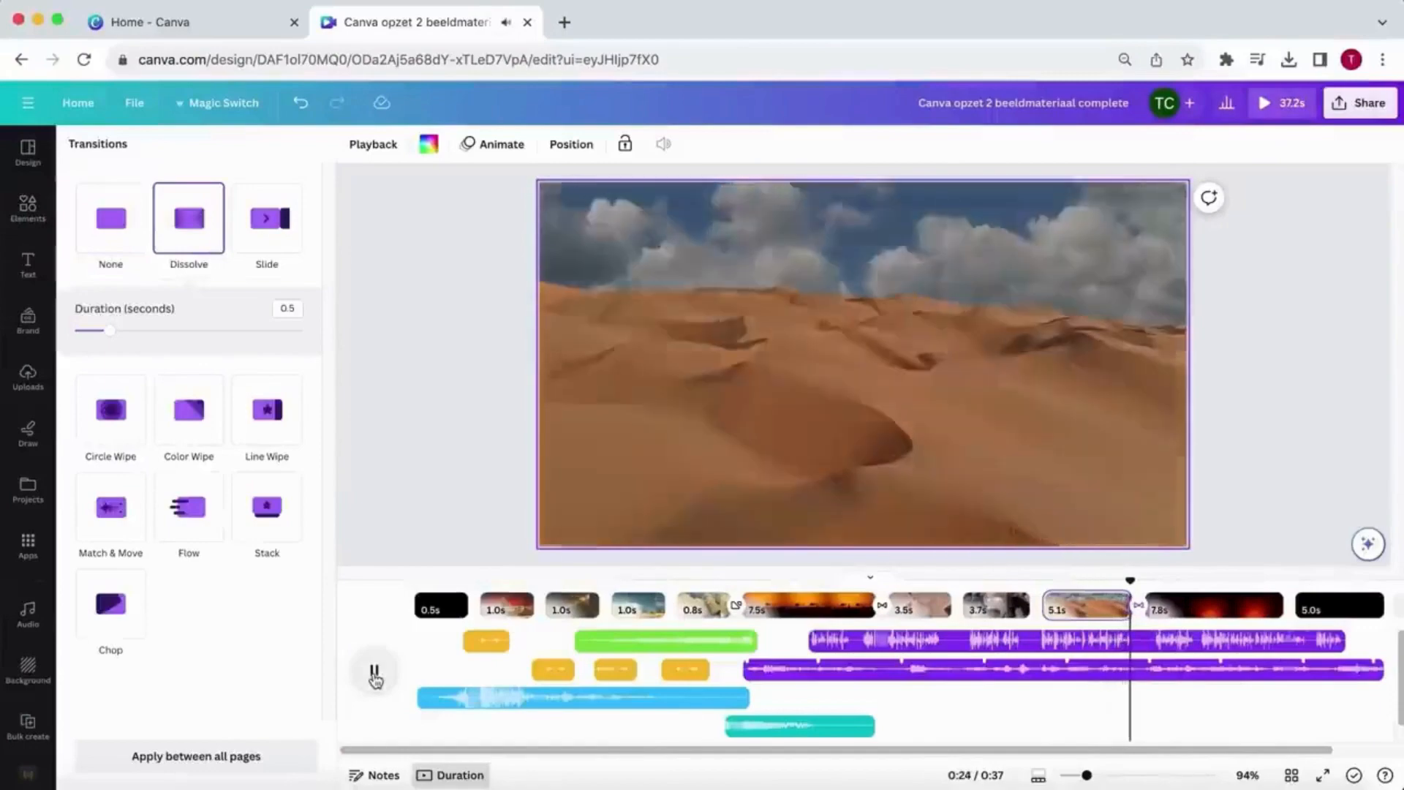